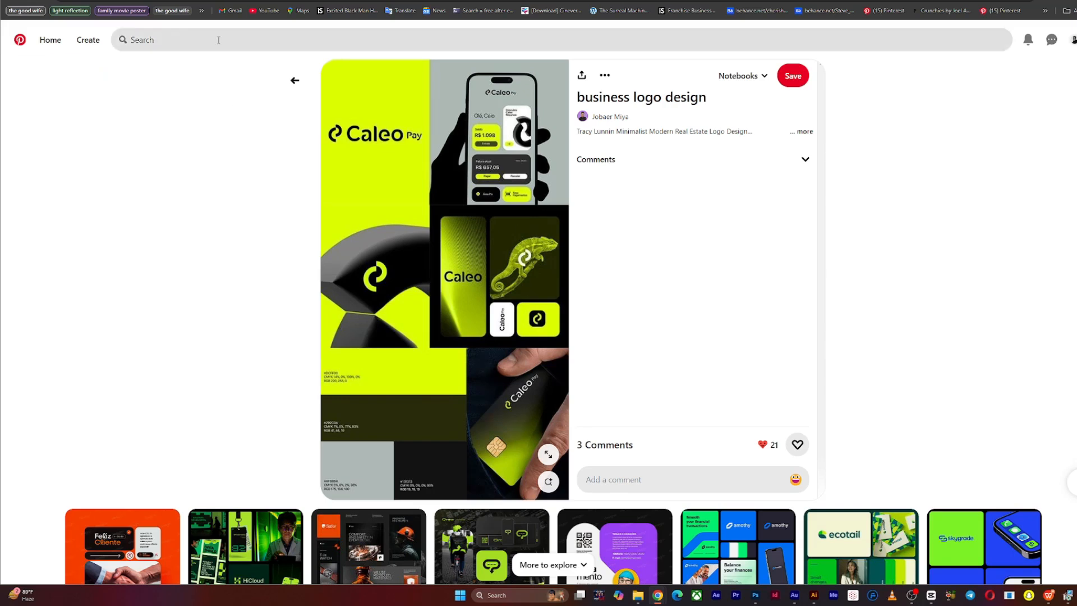
- Search Pinterest for "speed logos"
left_click(180, 40)
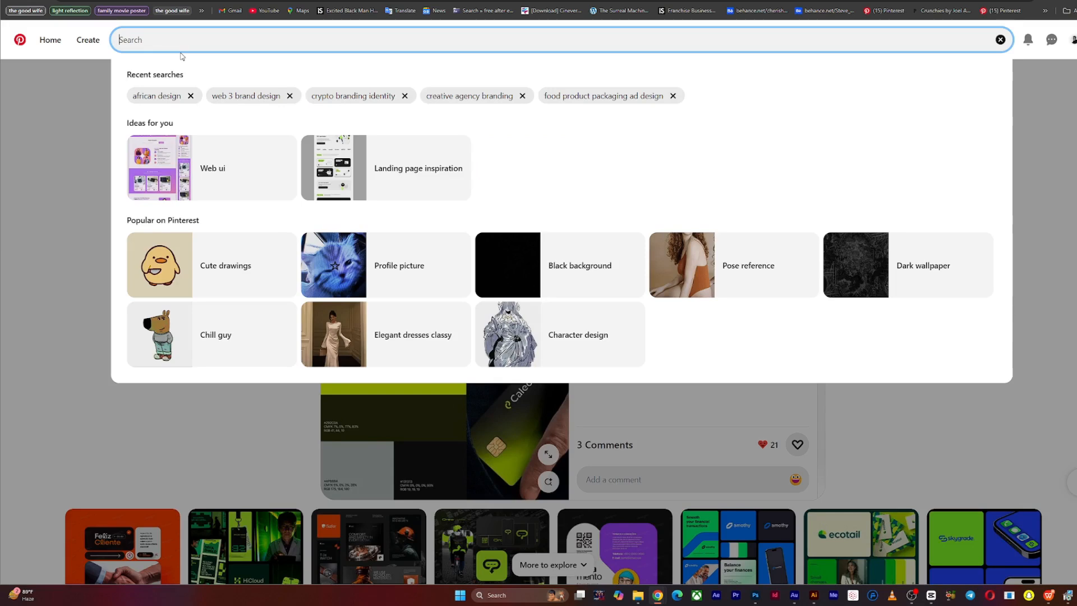
type("speed")
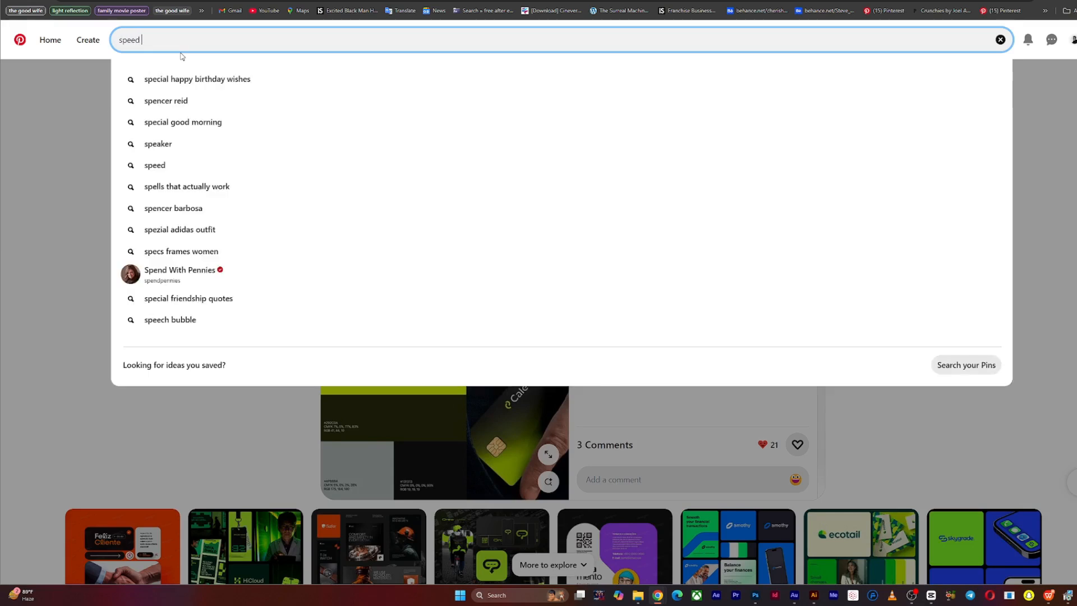
type(" logos")
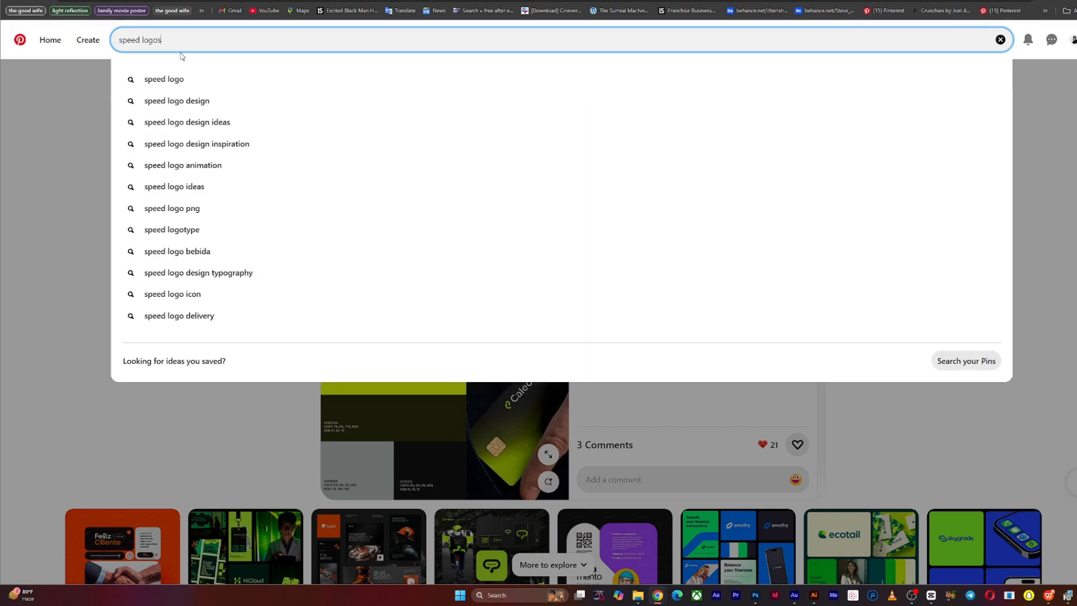
key("Return")
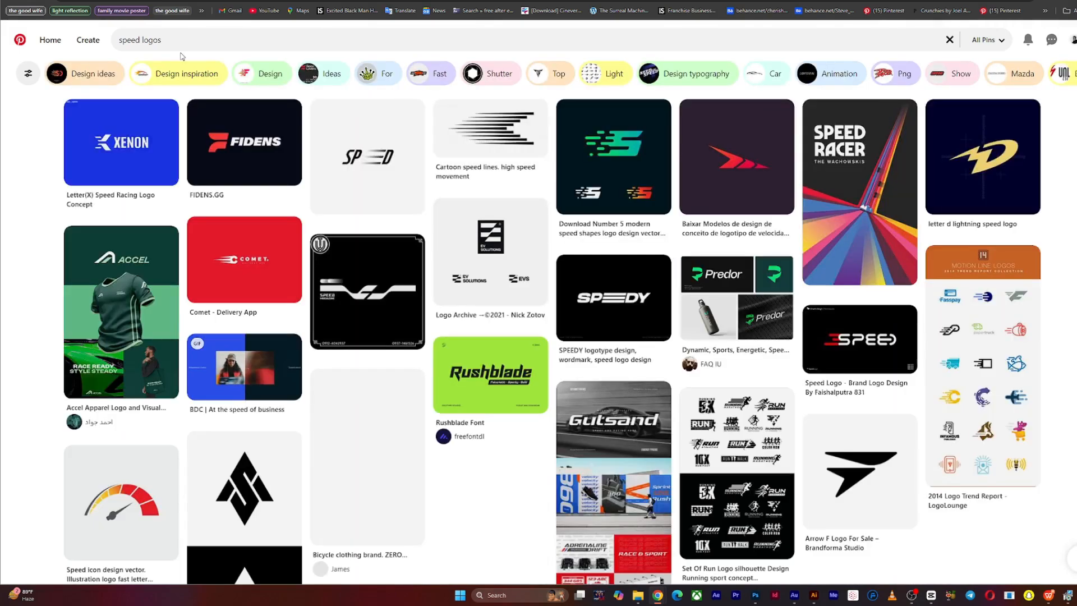
- Copy the red Comet - Delivery App logo image from the speed logo results
mouse_move(227, 349)
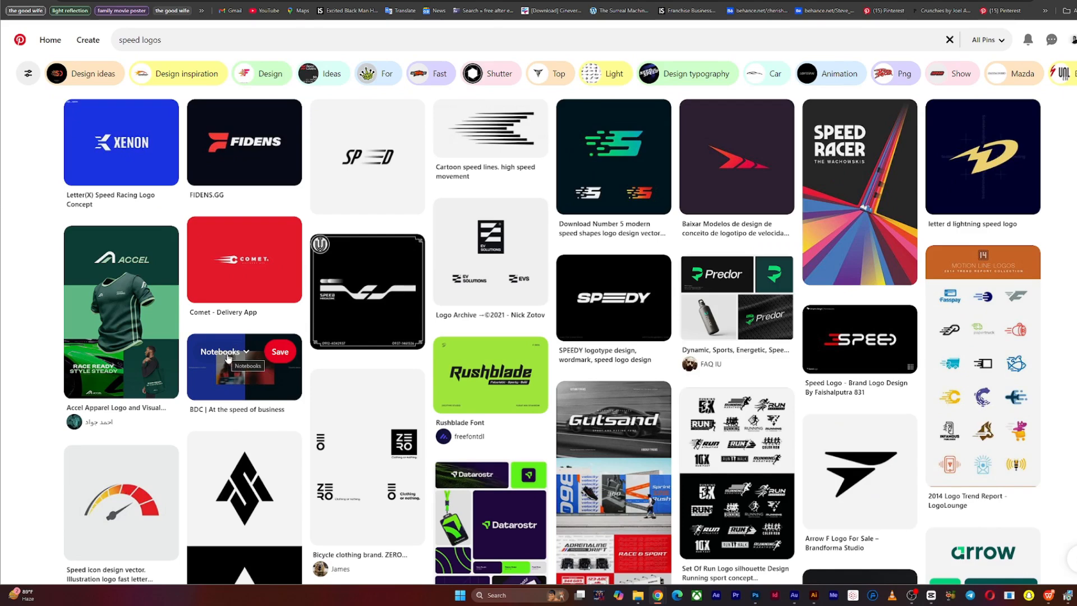
mouse_move(636, 414)
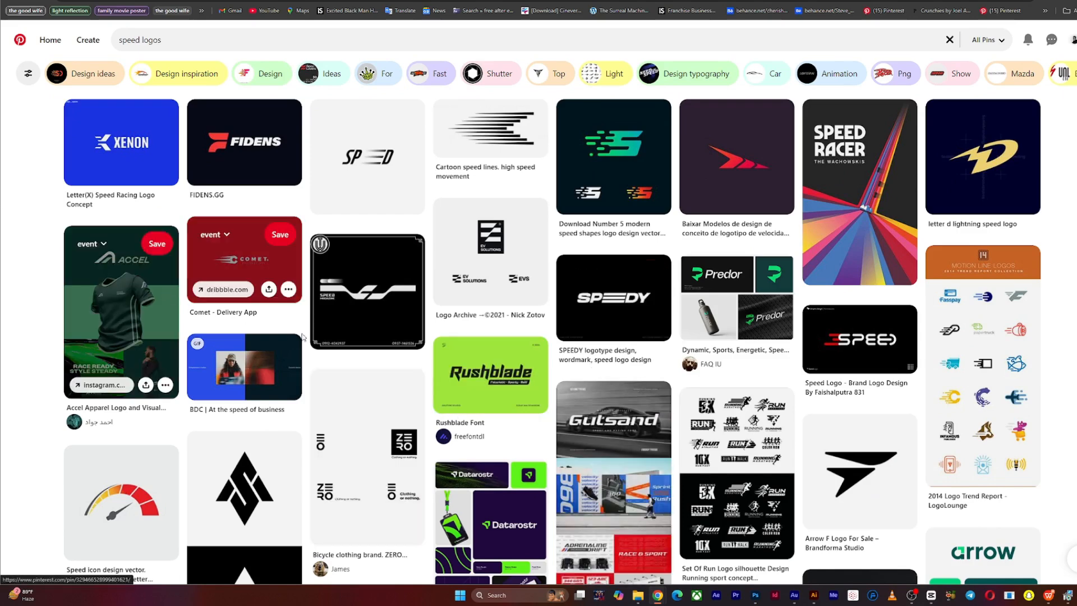
right_click(243, 262)
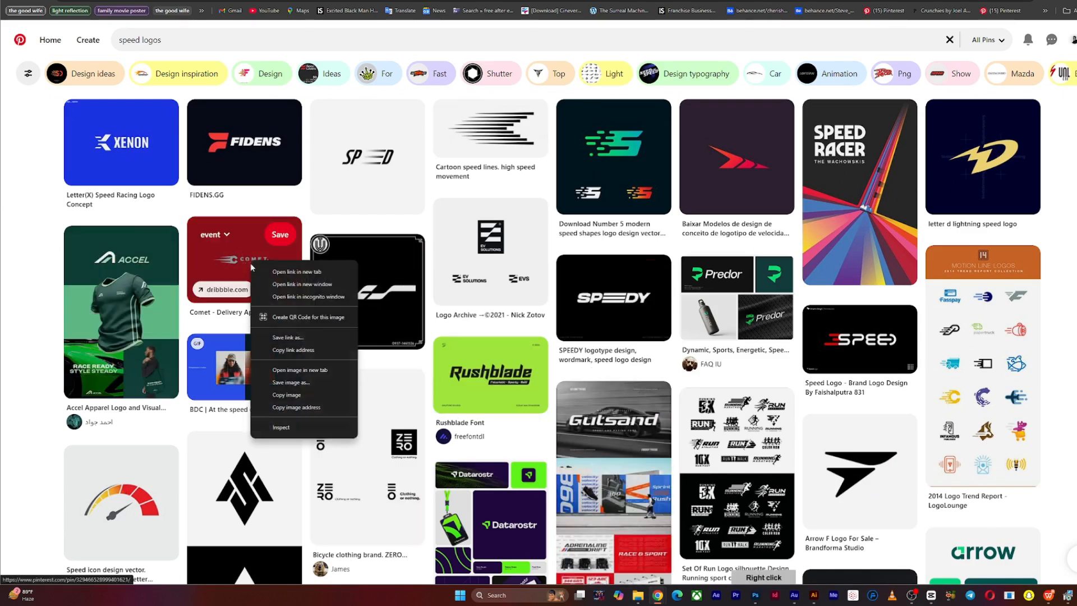
left_click(338, 372)
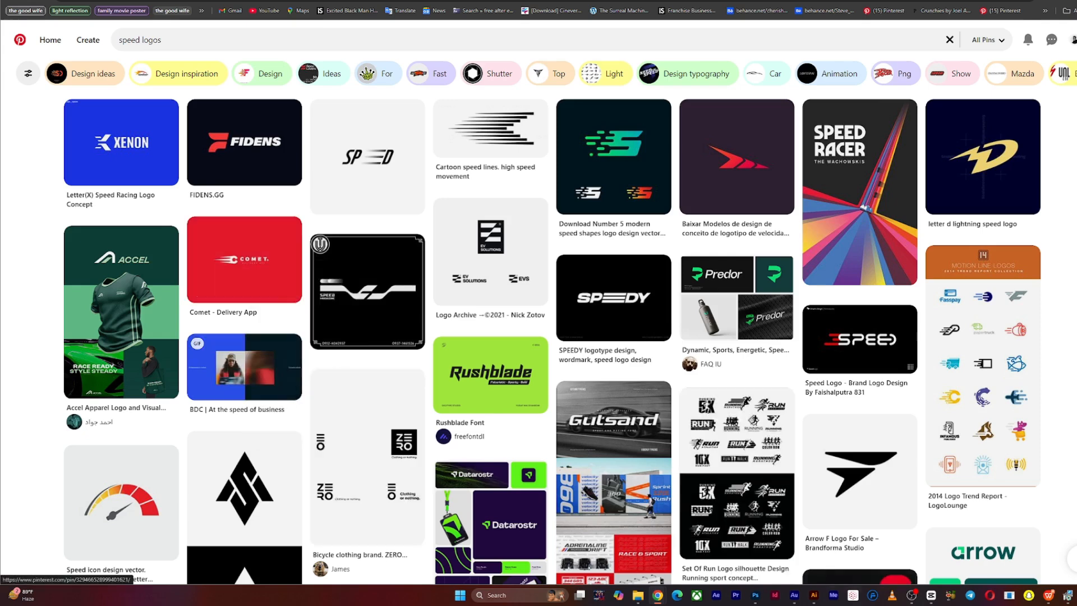
- Switch to Illustrator and add a second artboard beside the Zapp mind map
left_click(814, 595)
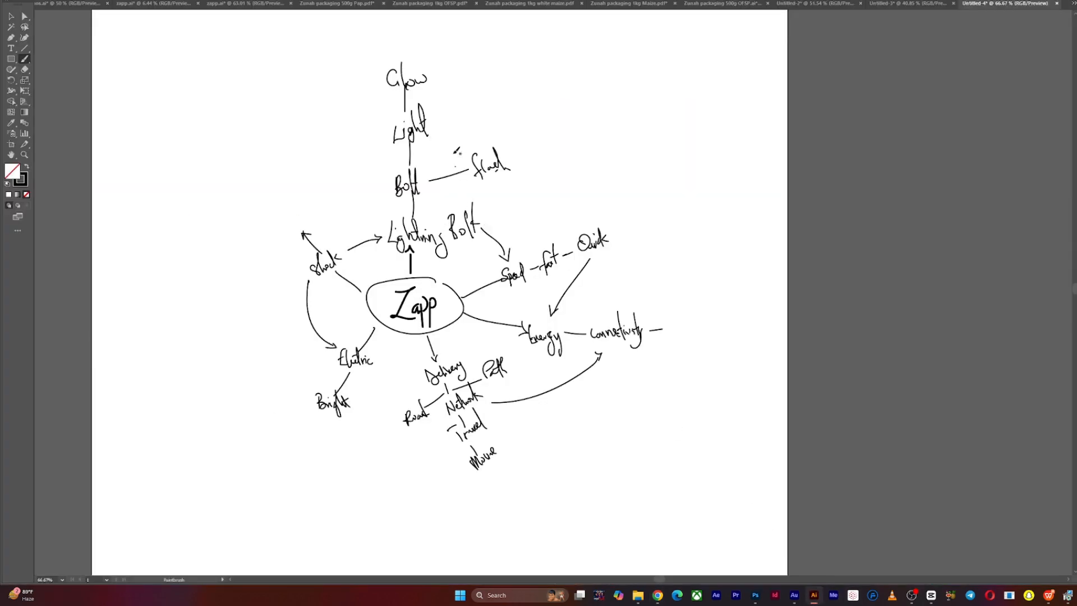
mouse_move(450, 176)
left_mouse_down()
mouse_move(395, 219)
mouse_move(334, 186)
mouse_move(196, 190)
left_mouse_up()
left_click(1073, 293)
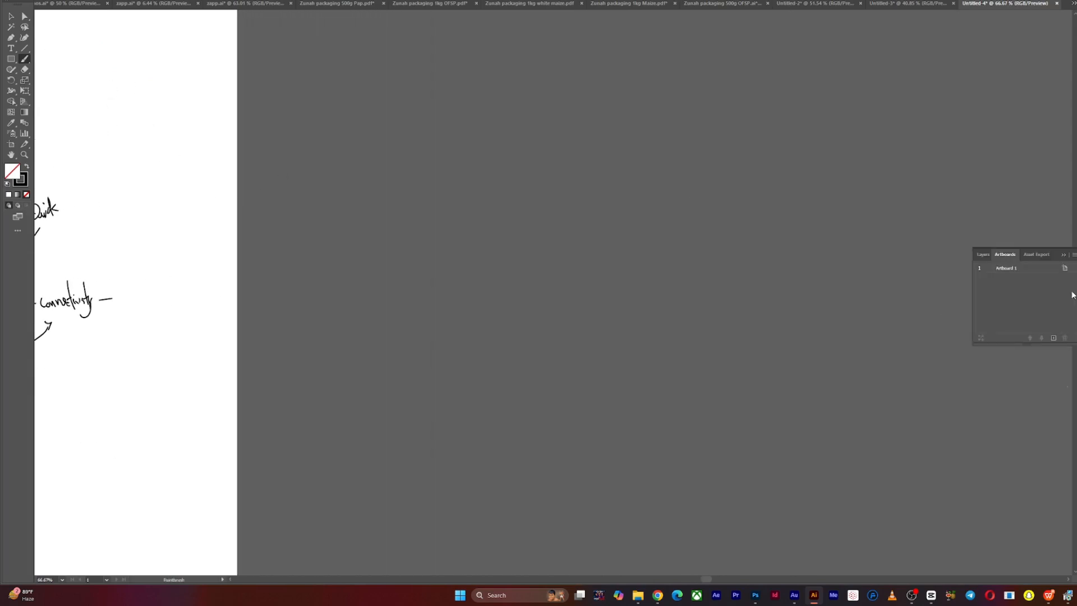
left_click(1056, 338)
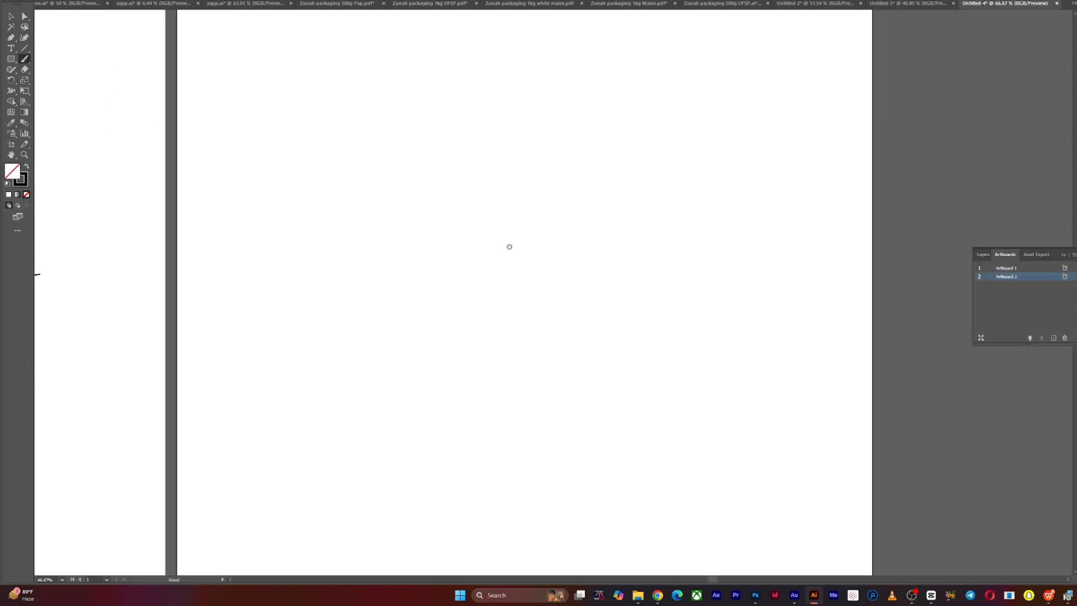
- Paste the Comet logo image and place it in the upper-left corner of the new artboard
key("ctrl+v")
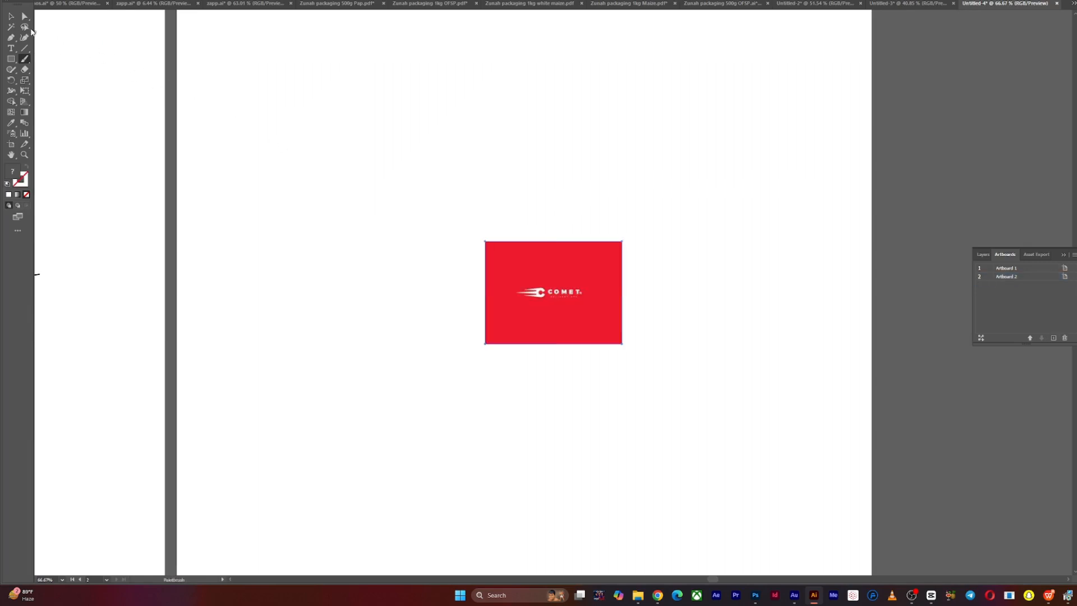
left_click(11, 17)
left_click_drag(554, 318, 260, 96)
- Return to Pinterest and copy the beige Letter D logo image with the red star comet from the speed logo results
mouse_move(658, 594)
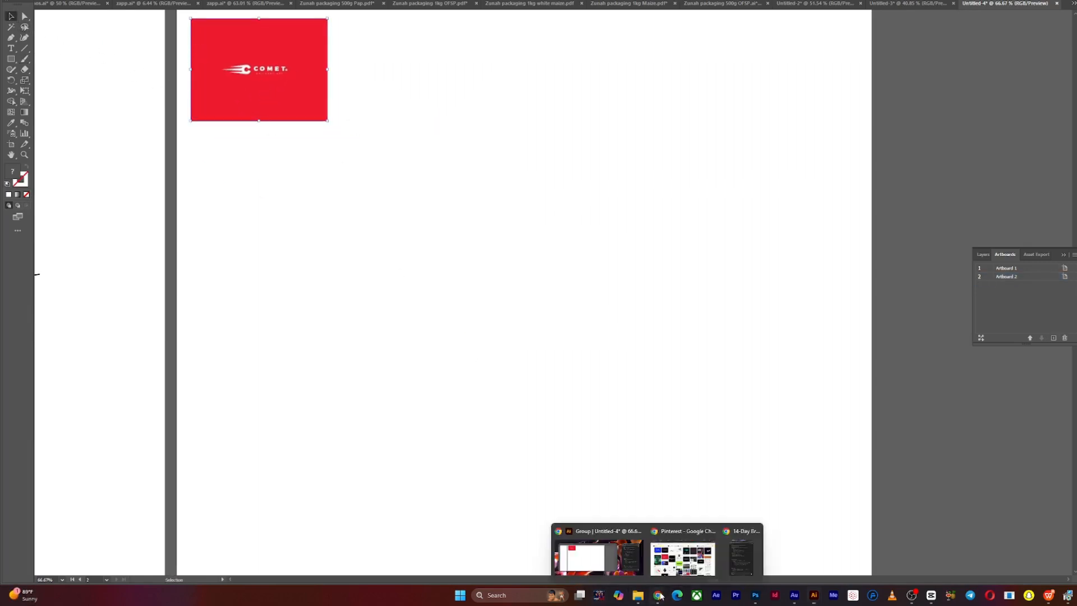
left_click(665, 561)
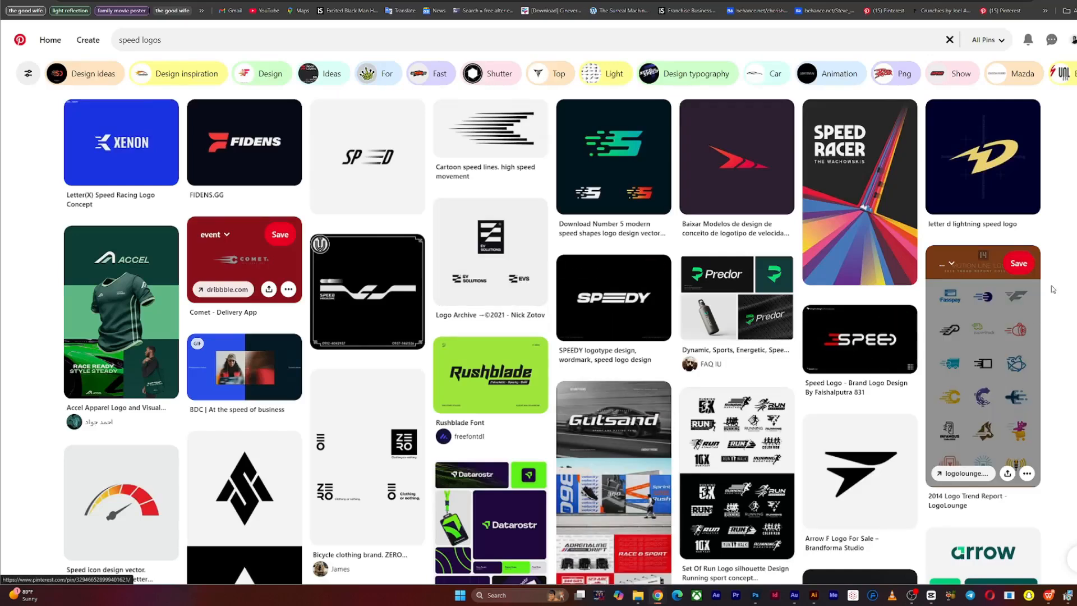
scroll(106, 330, "down", 3)
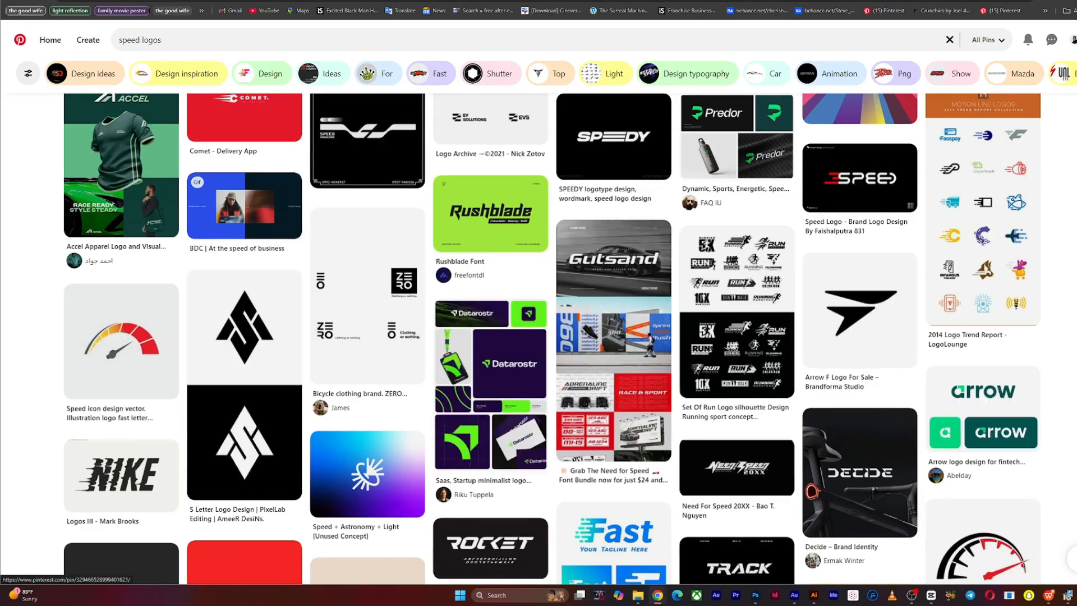
scroll(552, 339, "down", 4)
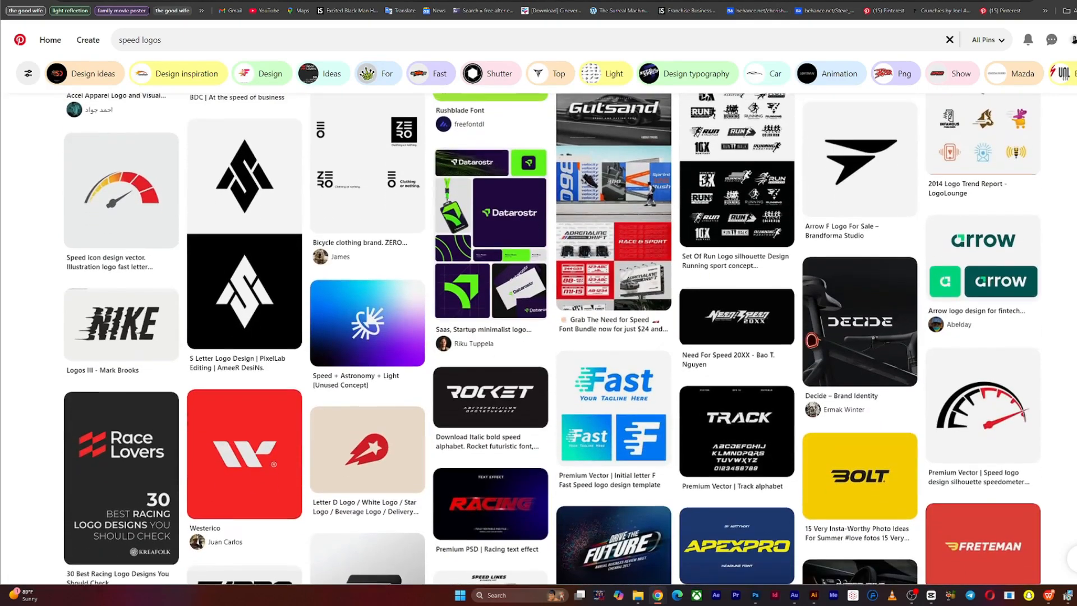
scroll(483, 288, "down", 2)
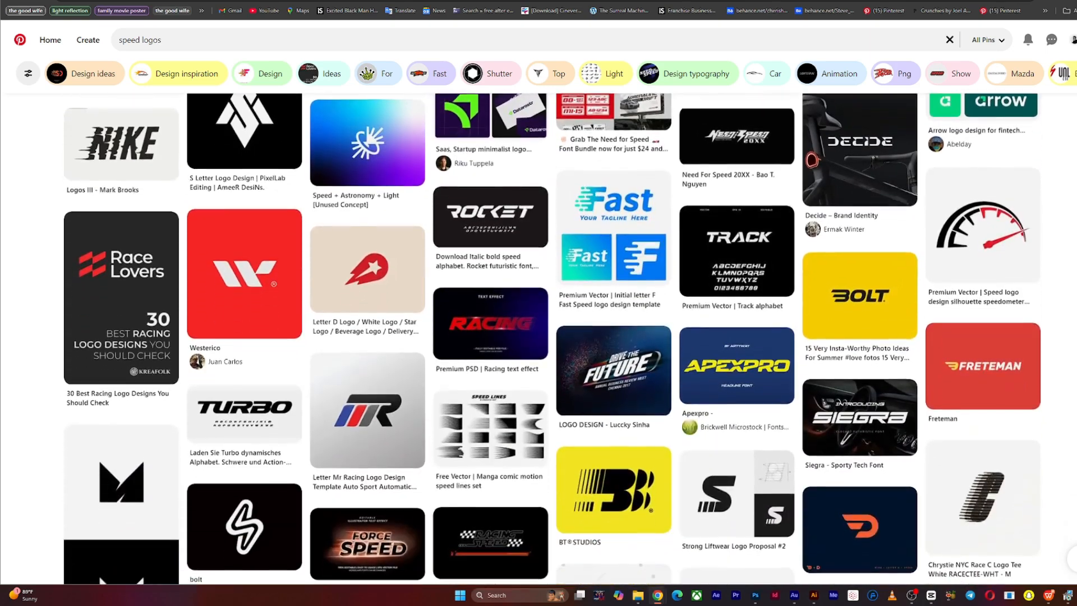
right_click(373, 272)
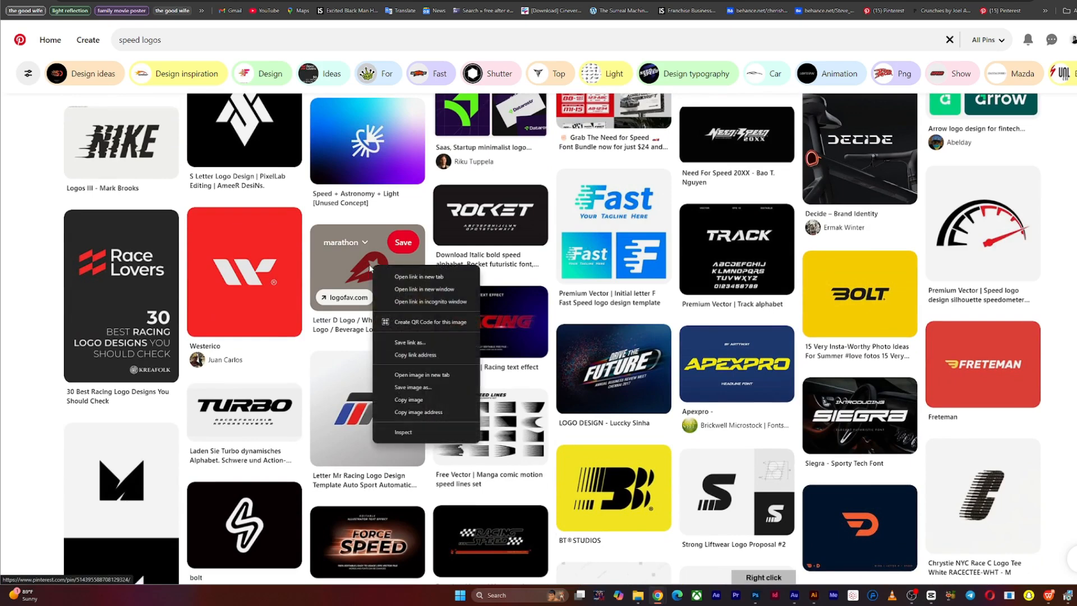
left_click(407, 402)
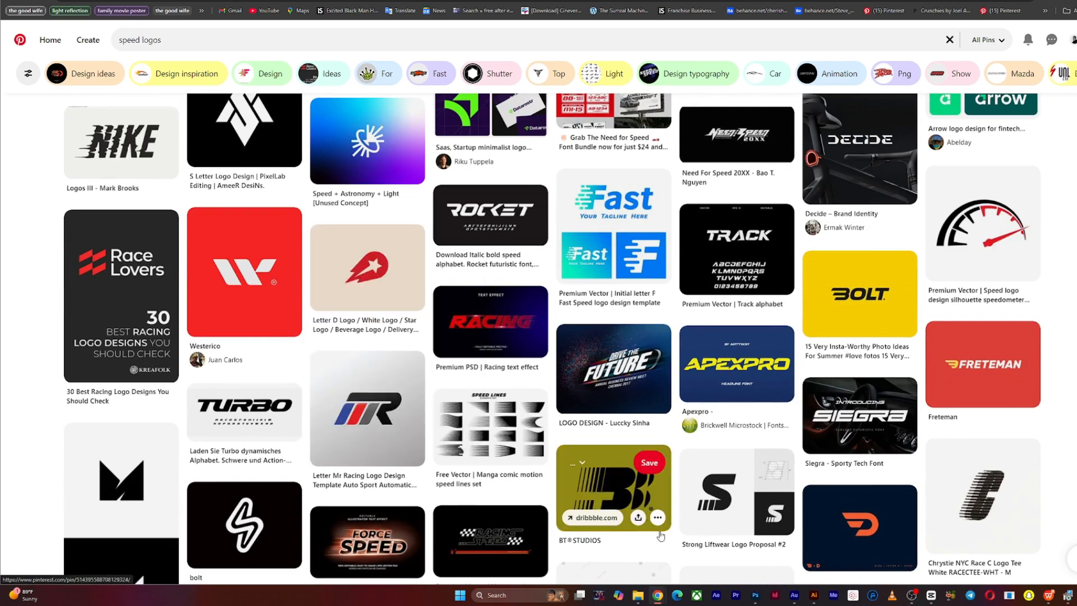
- Paste the red star comet image in Illustrator and place it directly to the right of the Comet logo
left_click(813, 596)
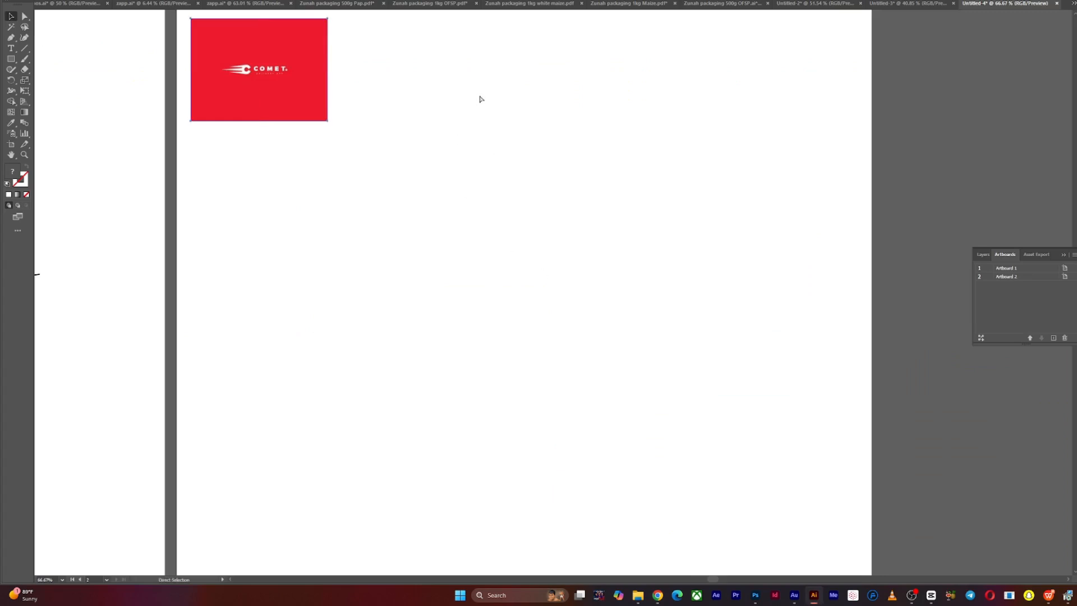
key("ctrl+v")
left_click_drag(526, 314, 375, 68)
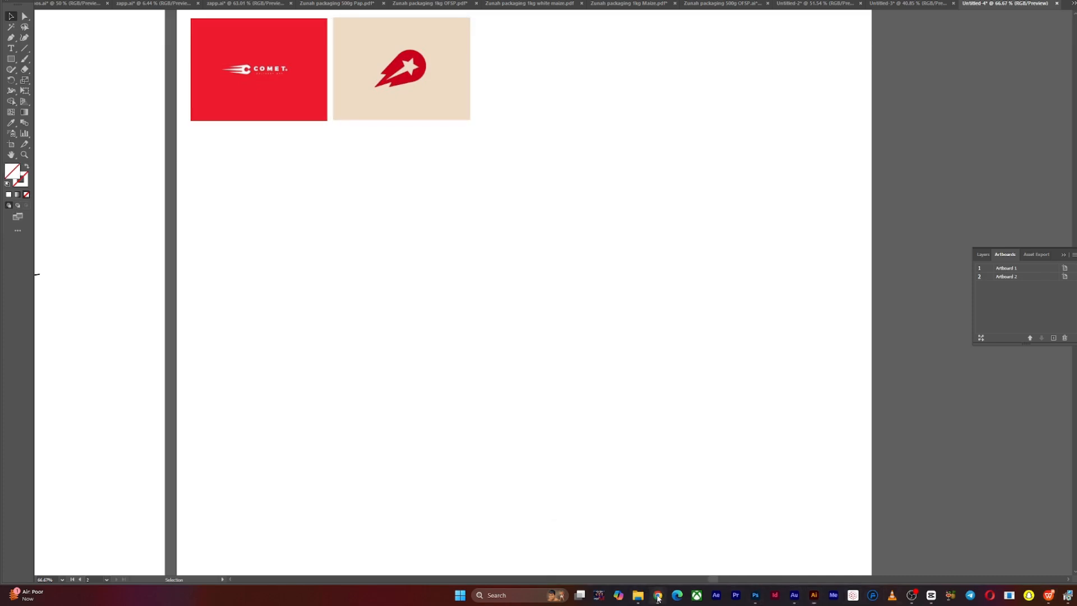
- Return to Pinterest and change the search to "lightning logos"
mouse_move(658, 594)
left_click(691, 569)
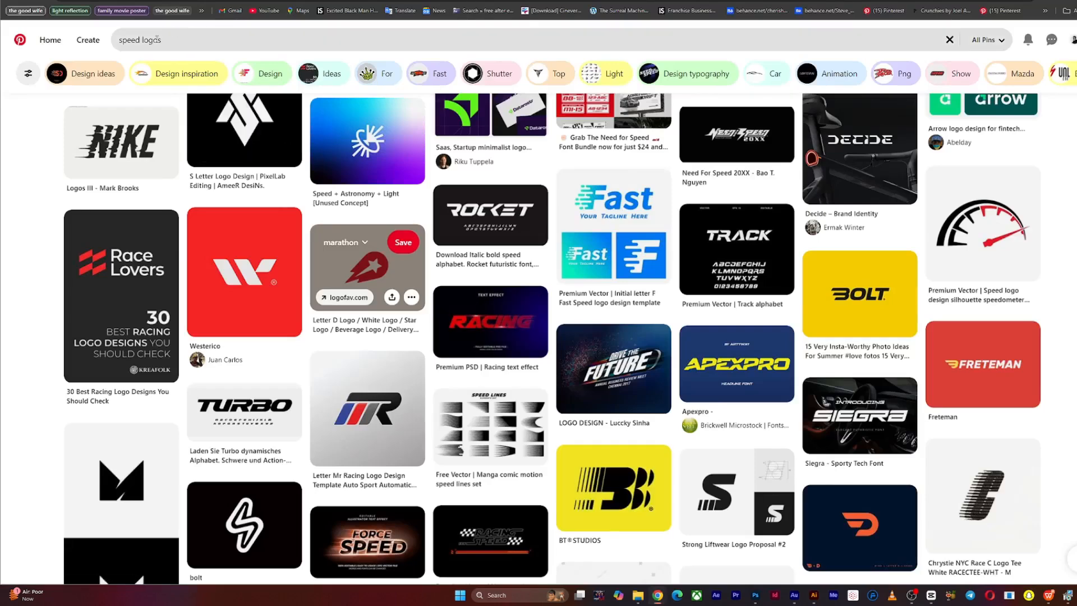
double_click(137, 40)
key("BackSpace")
type("light")
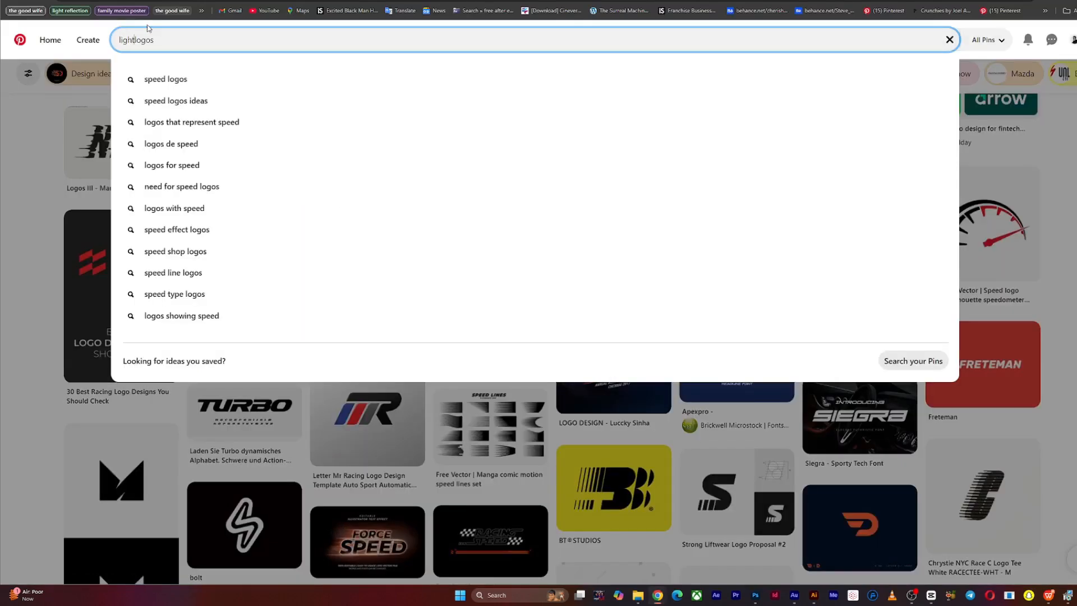
type("nig")
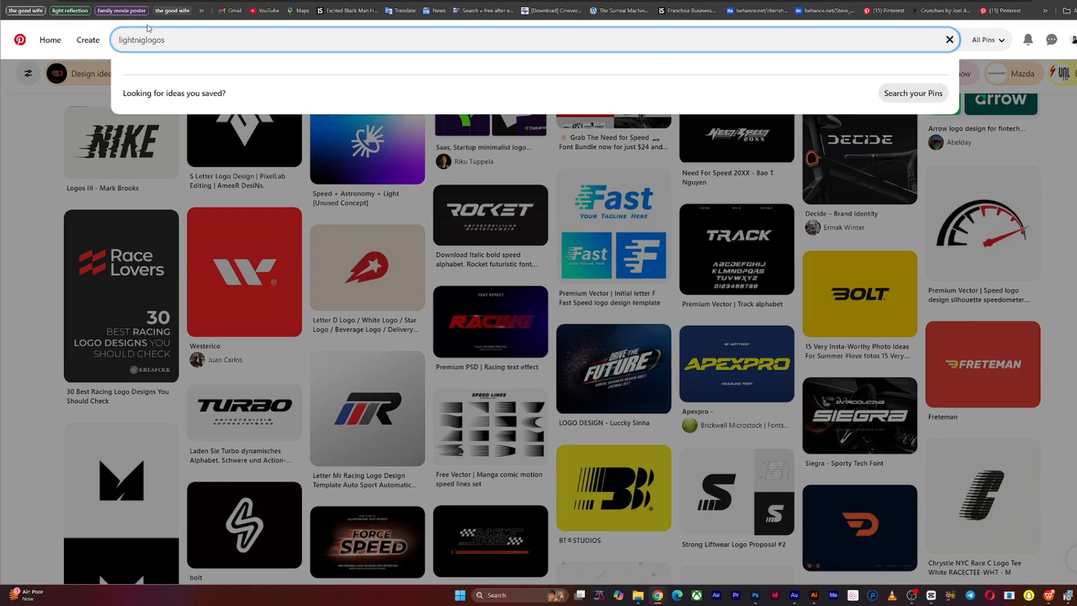
type("ng")
key("Return")
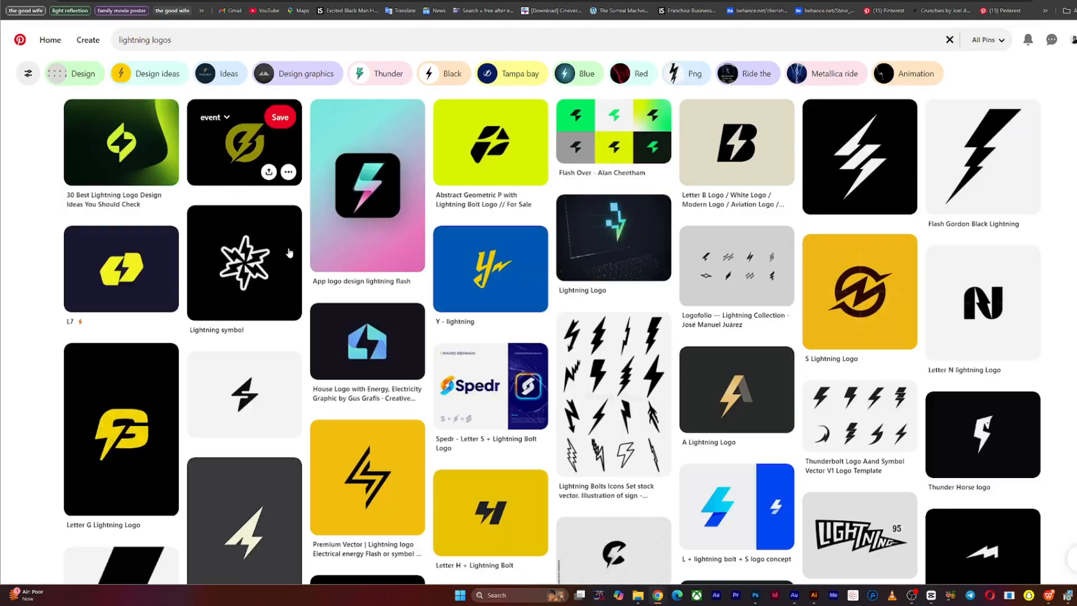
- Copy the Flash Gordon Black Lightning image into Illustrator, right of the star comet, and scale it down to match the row height
right_click(967, 164)
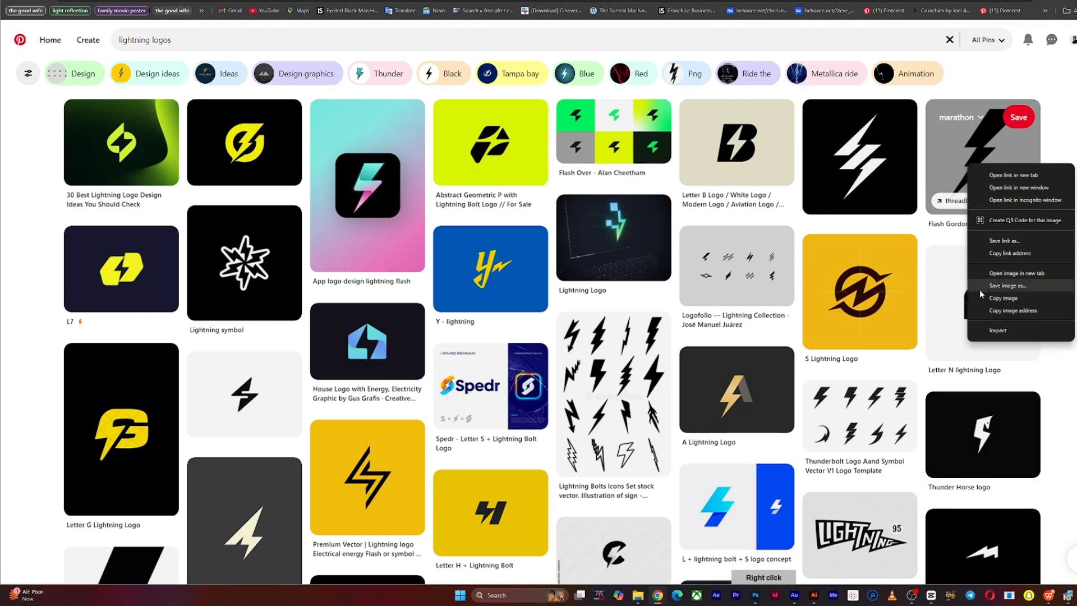
left_click(983, 299)
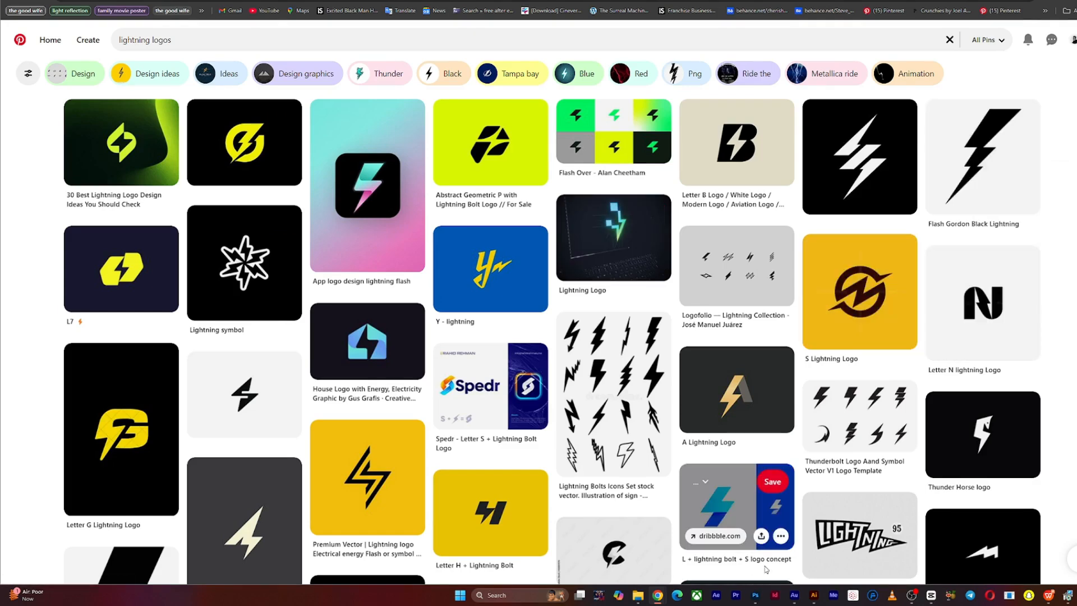
left_click(818, 596)
key("ctrl+v")
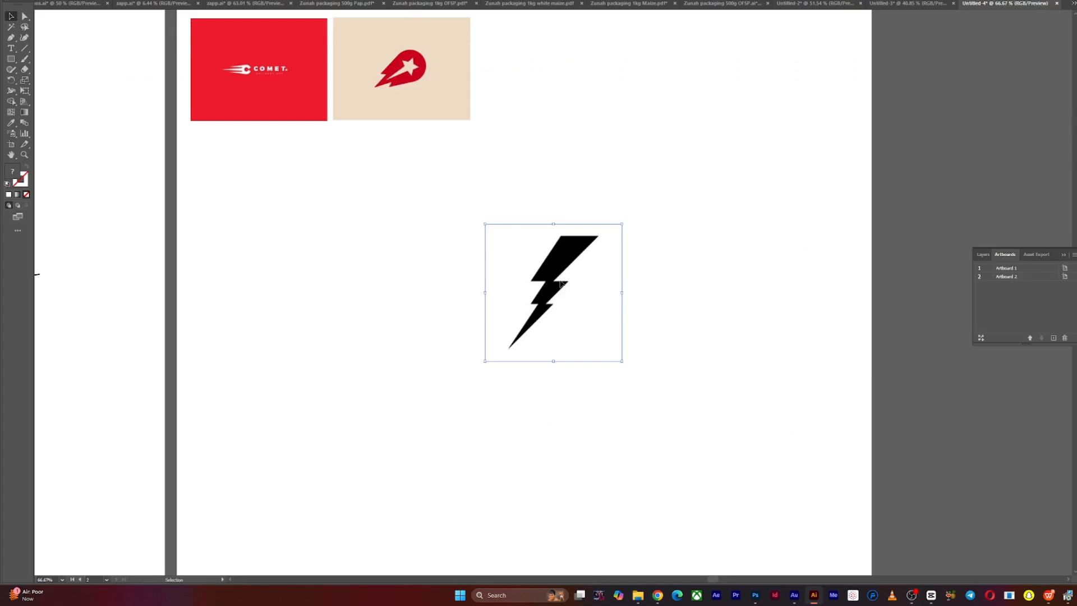
left_click_drag(557, 288, 547, 85)
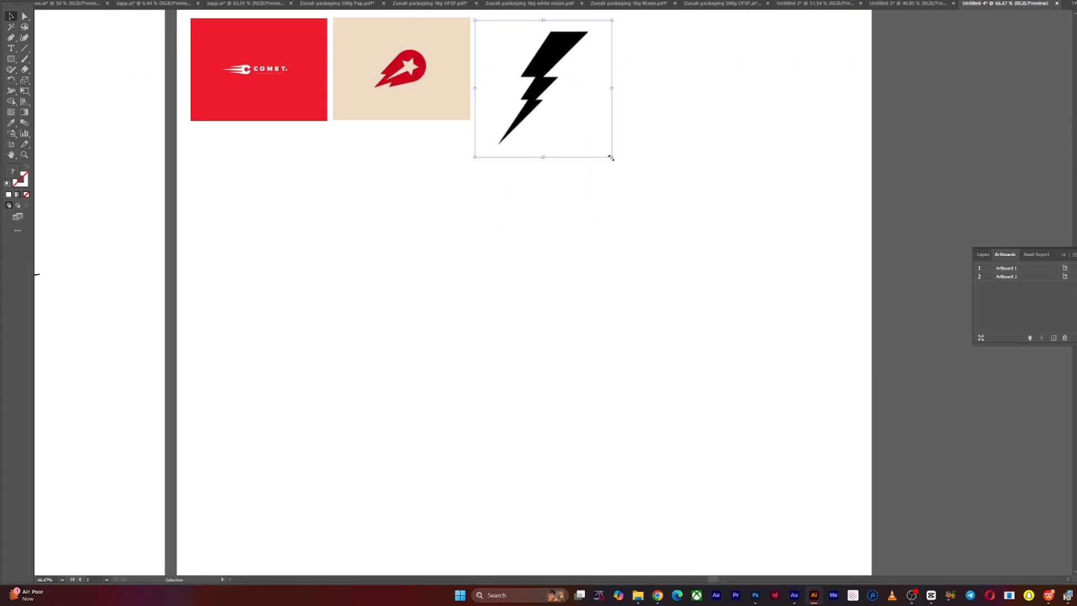
left_click_drag(612, 157, 591, 121)
- Copy the dark Lightning Logo image with the glowing bolt from Pinterest into Illustrator and place it right of the black bolt
mouse_move(659, 595)
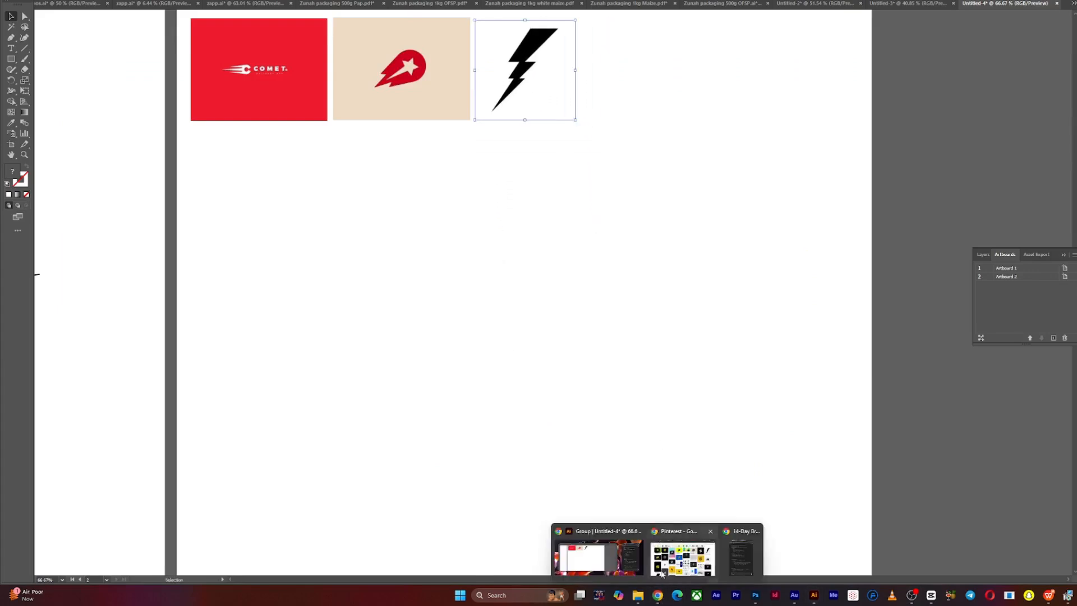
left_click(682, 558)
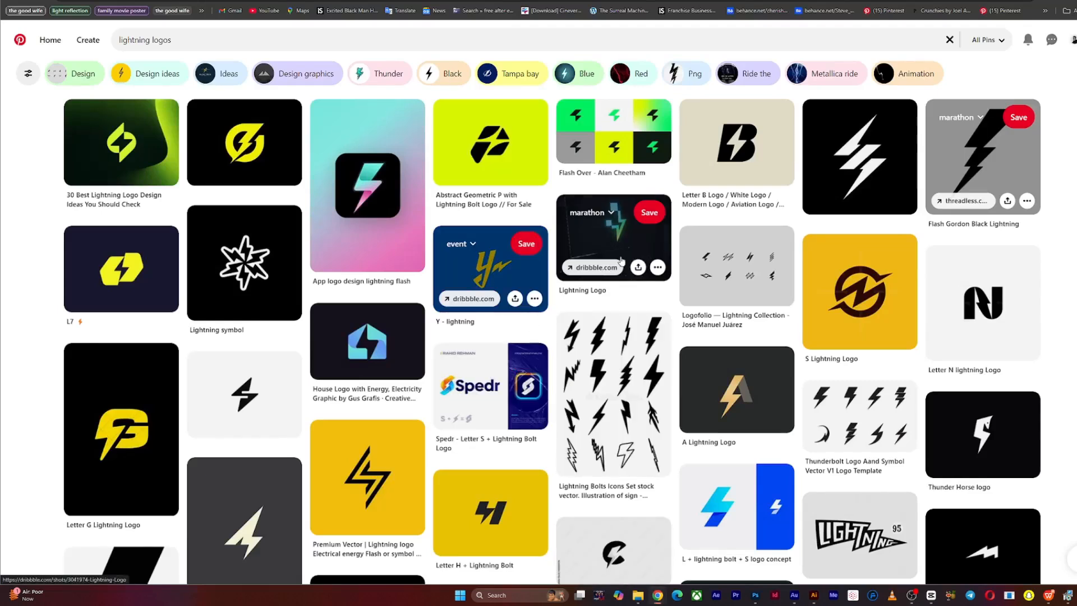
right_click(618, 239)
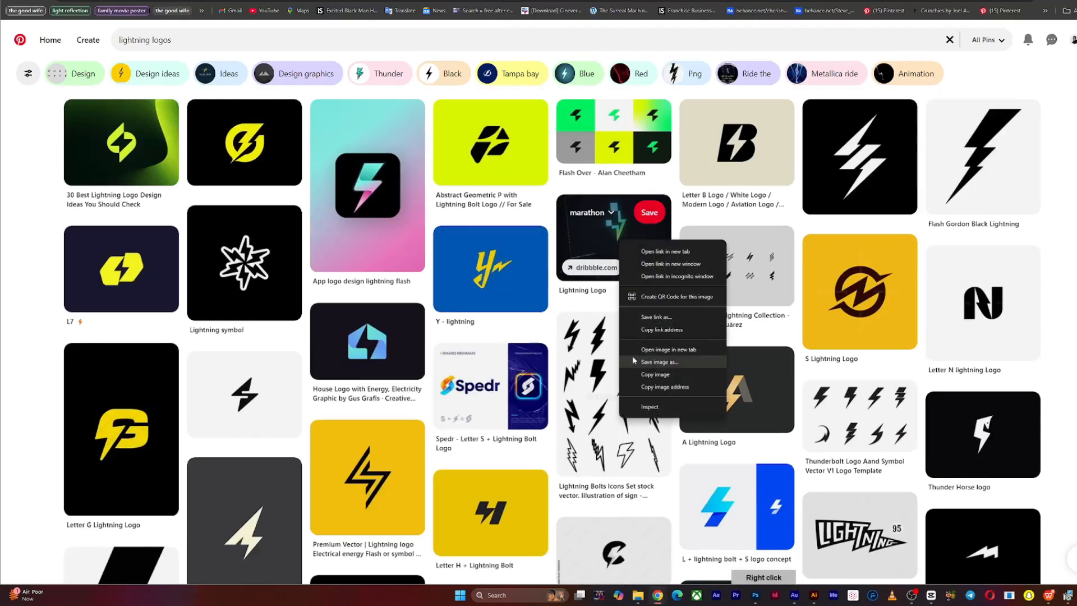
left_click(653, 374)
mouse_move(764, 597)
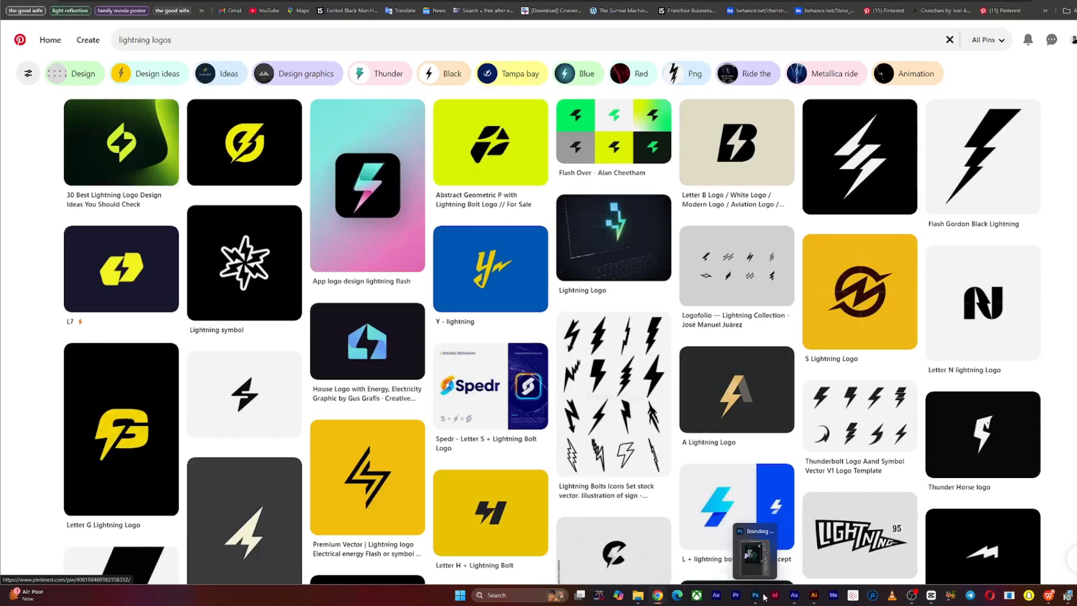
left_click(814, 596)
key("ctrl+v")
left_click_drag(495, 236, 603, 15)
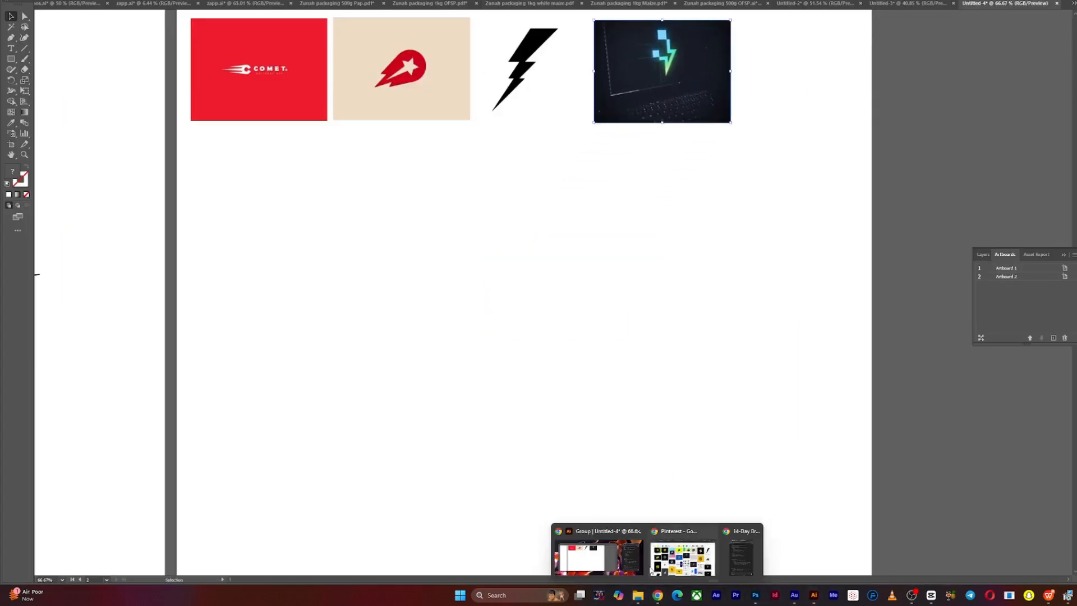
- Return to the lightning logo results on Pinterest and copy the black ZEUS wordmark image
left_click(611, 555)
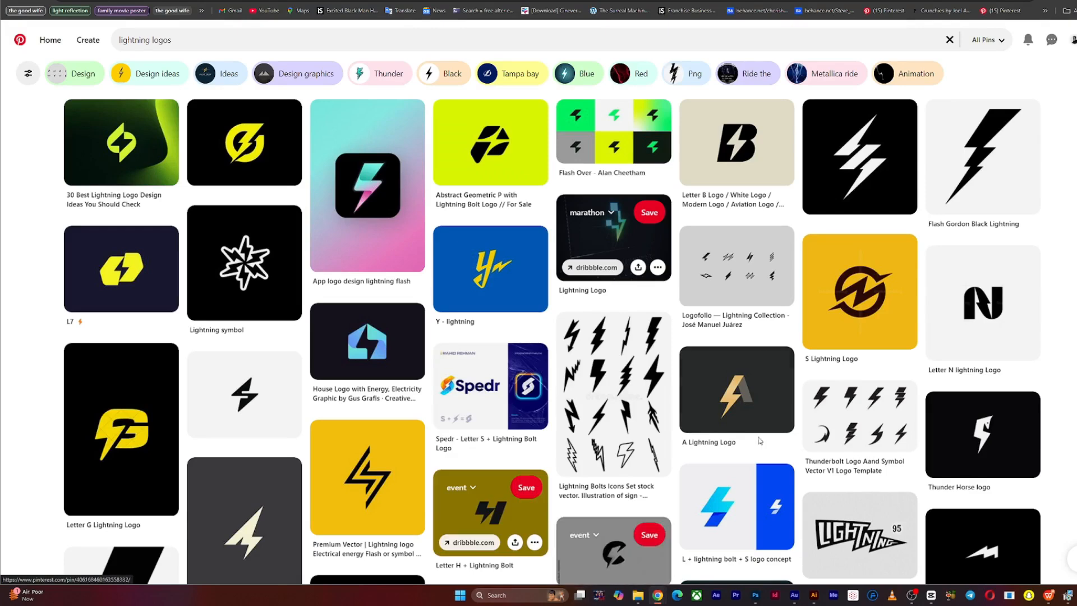
scroll(614, 241, "down", 3)
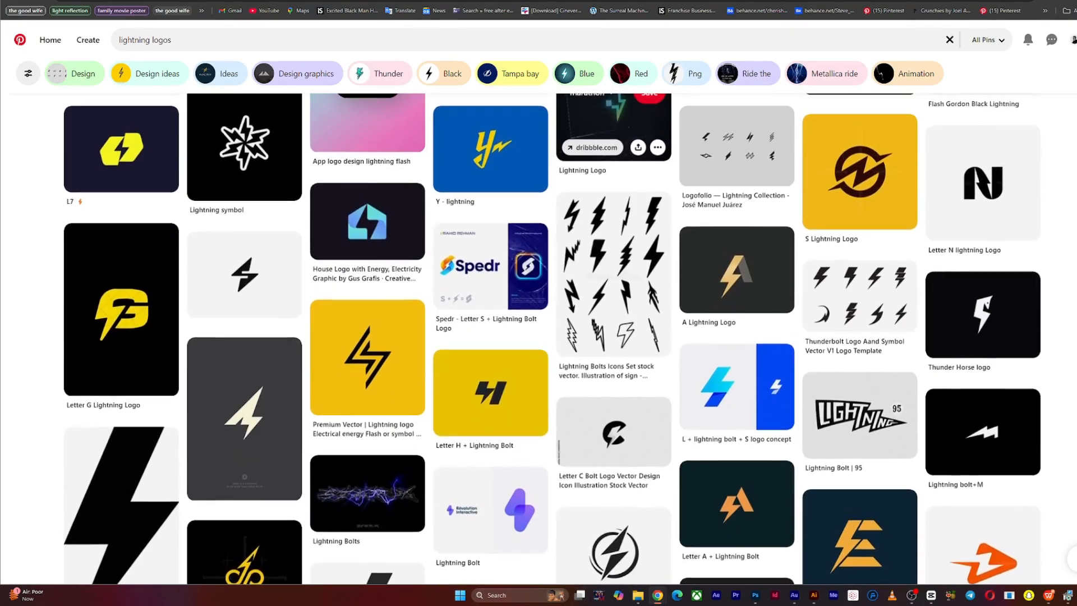
scroll(613, 241, "down", 3)
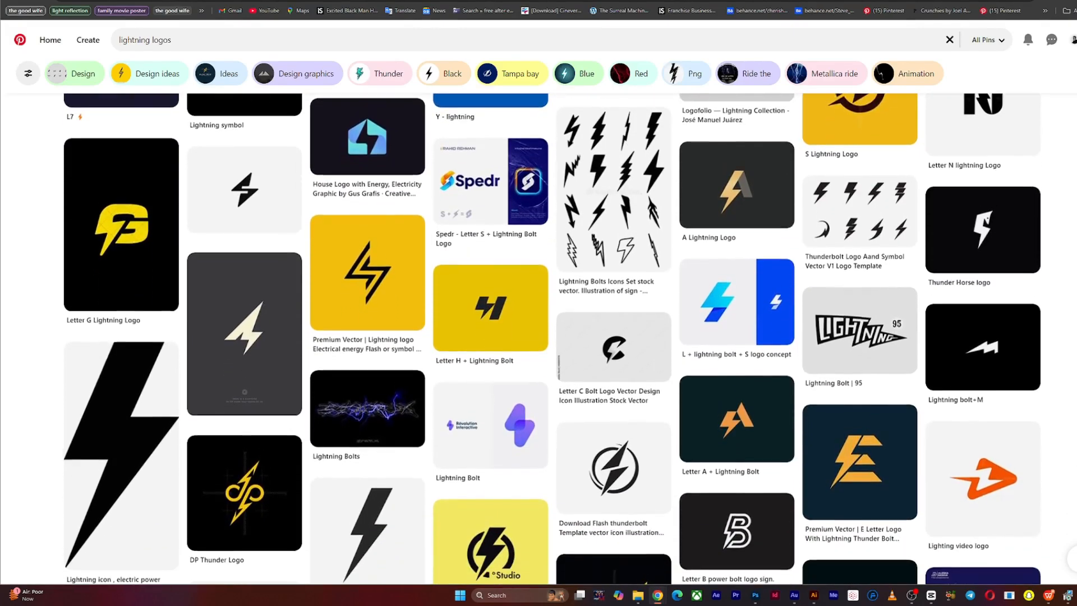
scroll(1051, 300, "down", 4)
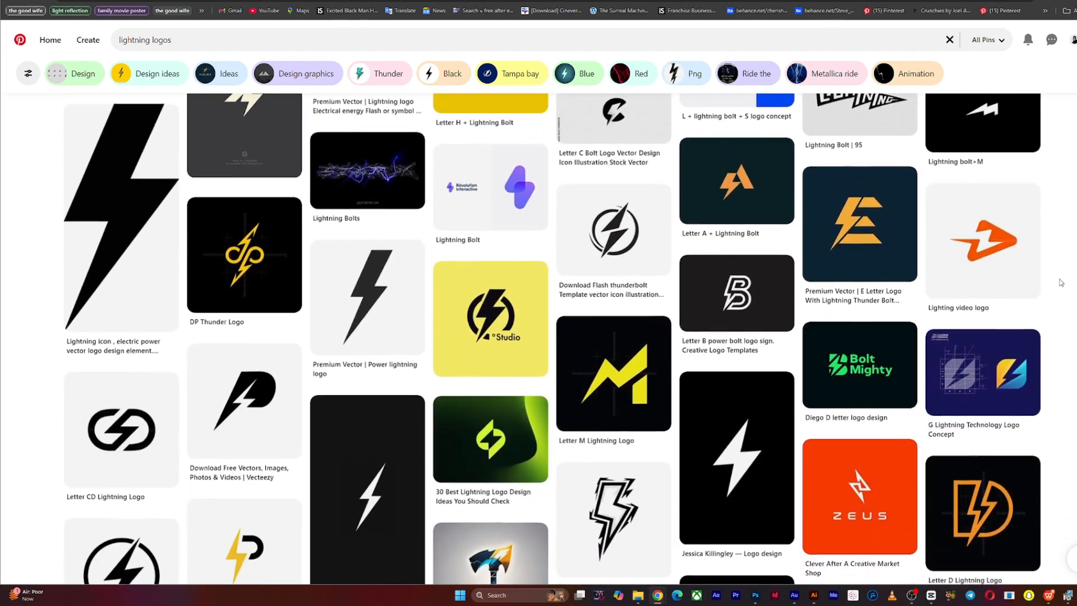
scroll(1051, 301, "down", 1)
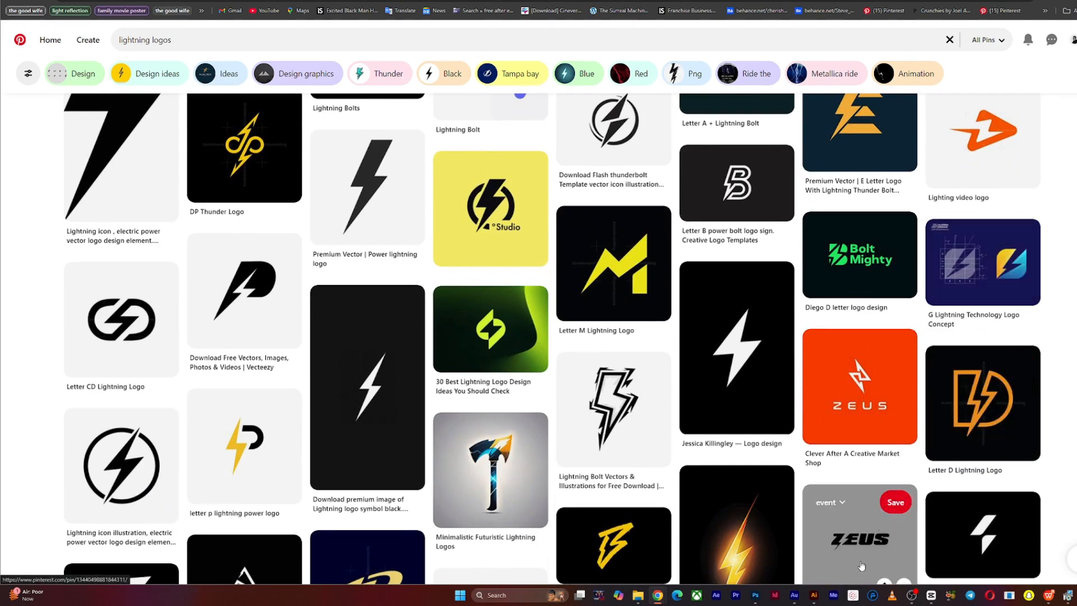
right_click(858, 566)
left_click(885, 524)
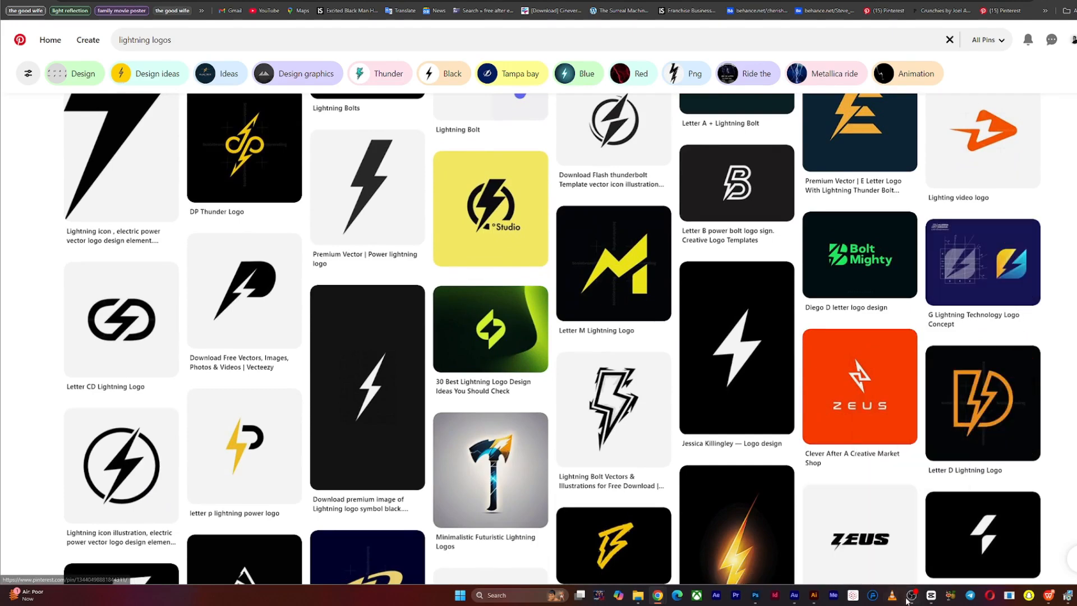
- Paste the ZEUS image in Illustrator, place it right of the dark glowing bolt image, and scale it down to the row height
left_click(814, 594)
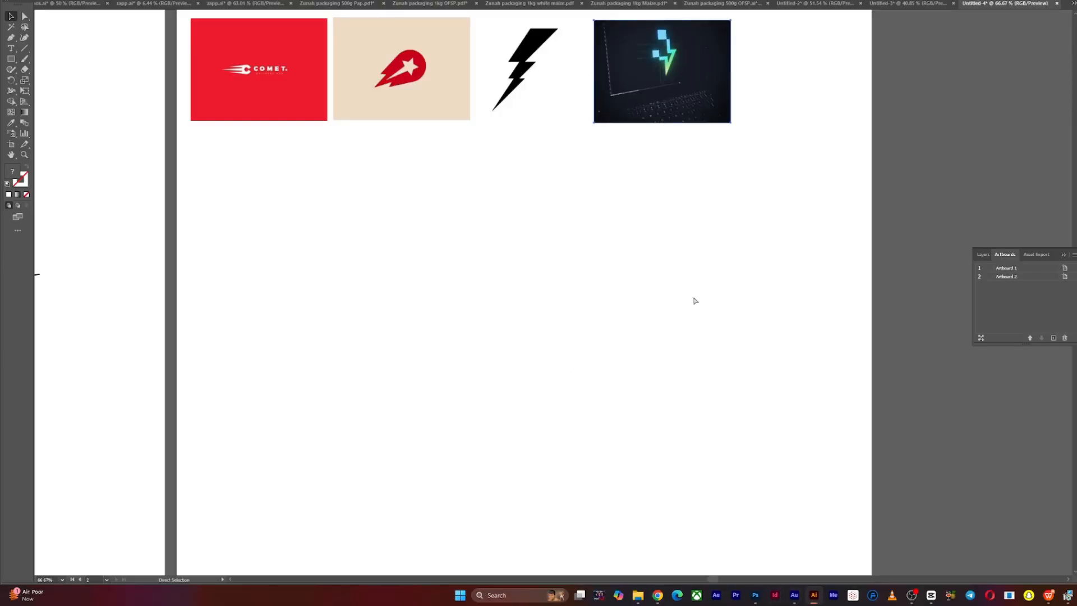
key("ctrl+v")
left_click_drag(605, 275, 861, 84)
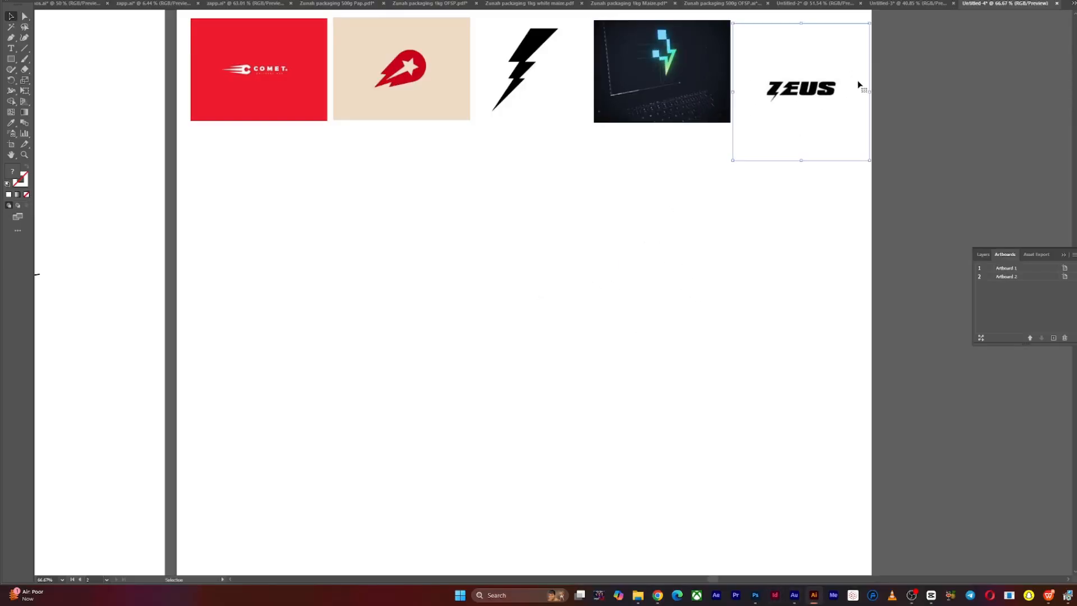
left_click_drag(870, 159, 838, 120)
left_click(805, 163)
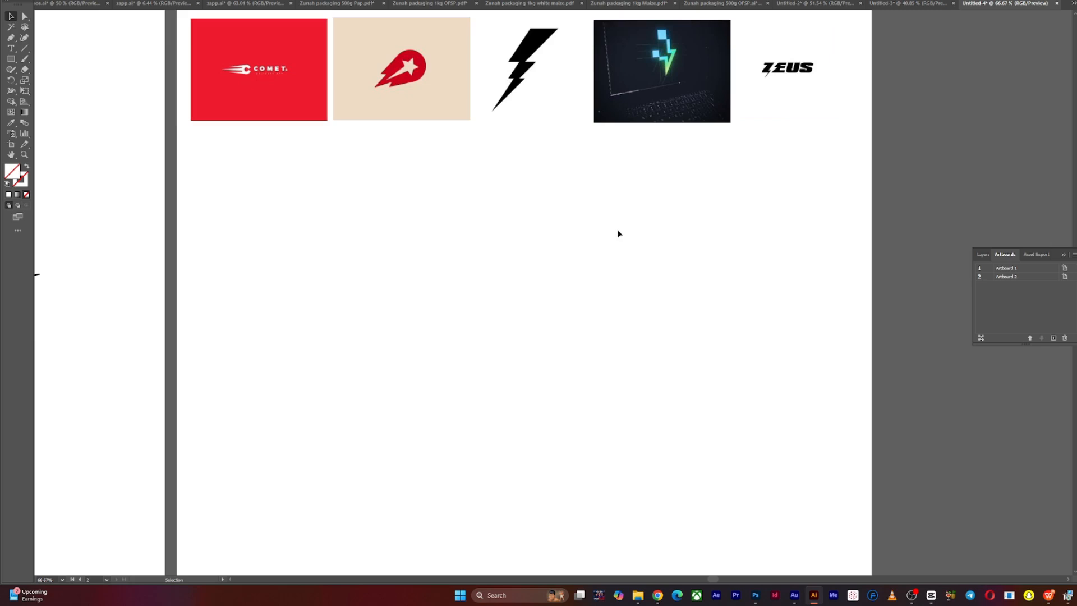
- Consult the Zapp mind map in Illustrator and change the Pinterest search to "delivery logos"
mouse_move(657, 596)
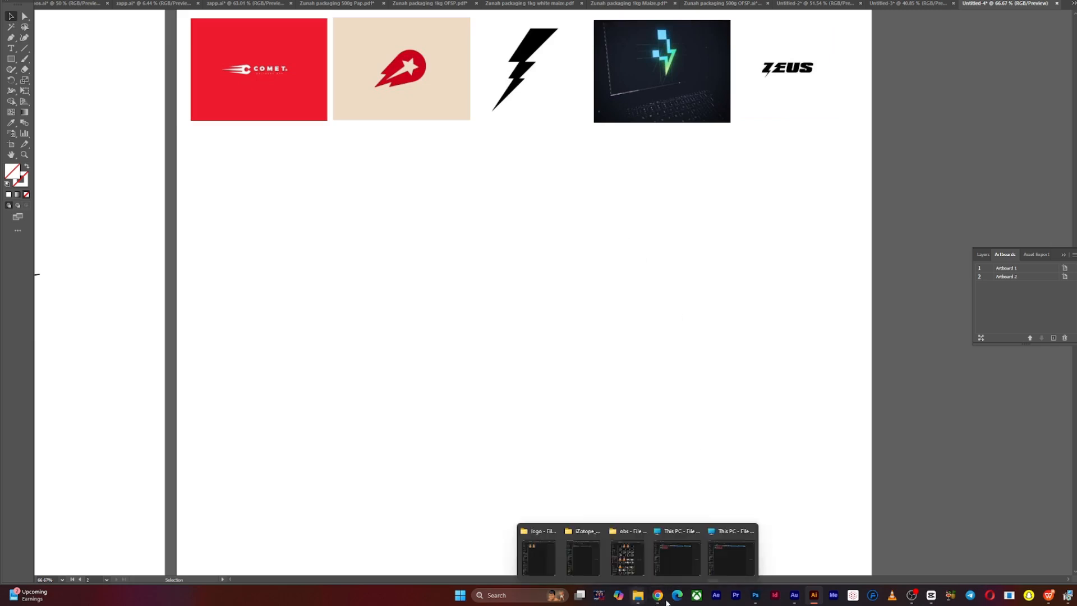
left_click(678, 573)
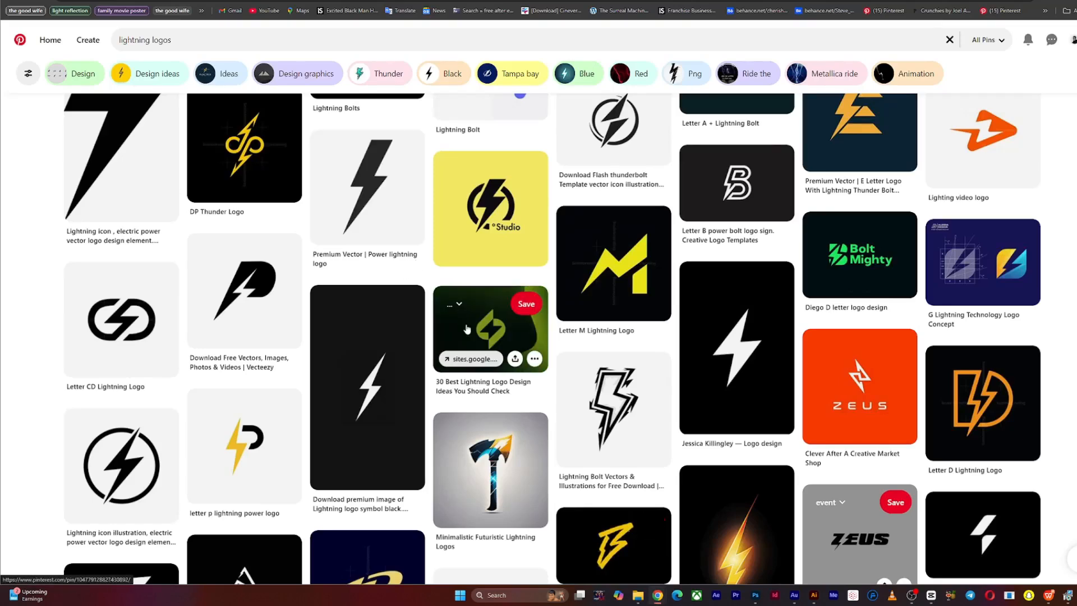
left_click(813, 595)
left_click_drag(462, 308, 615, 303)
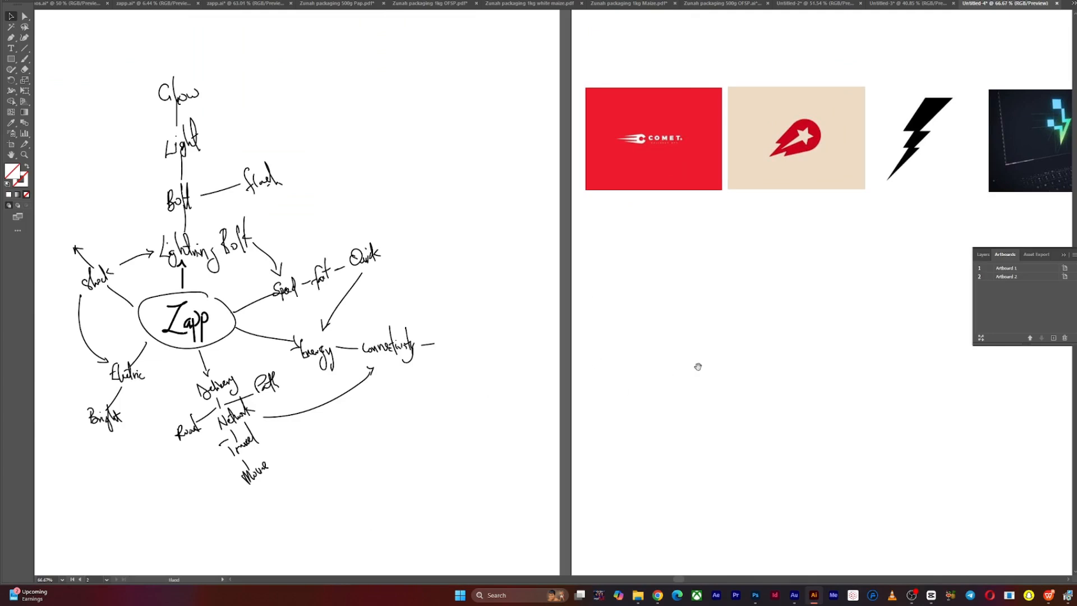
left_click_drag(698, 367, 464, 354)
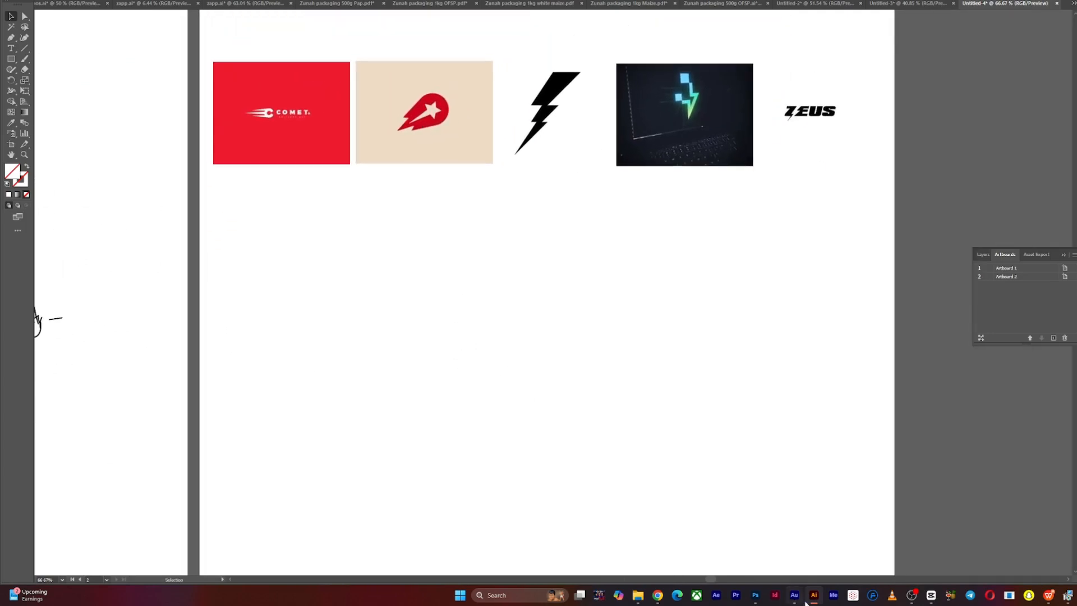
left_click(811, 599)
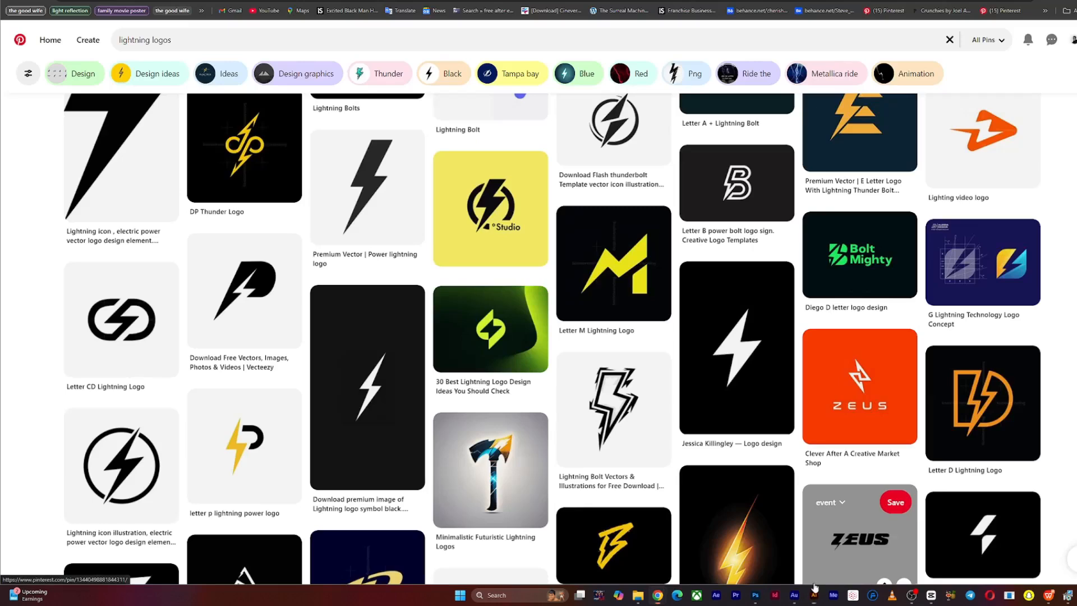
double_click(146, 38)
type("deli")
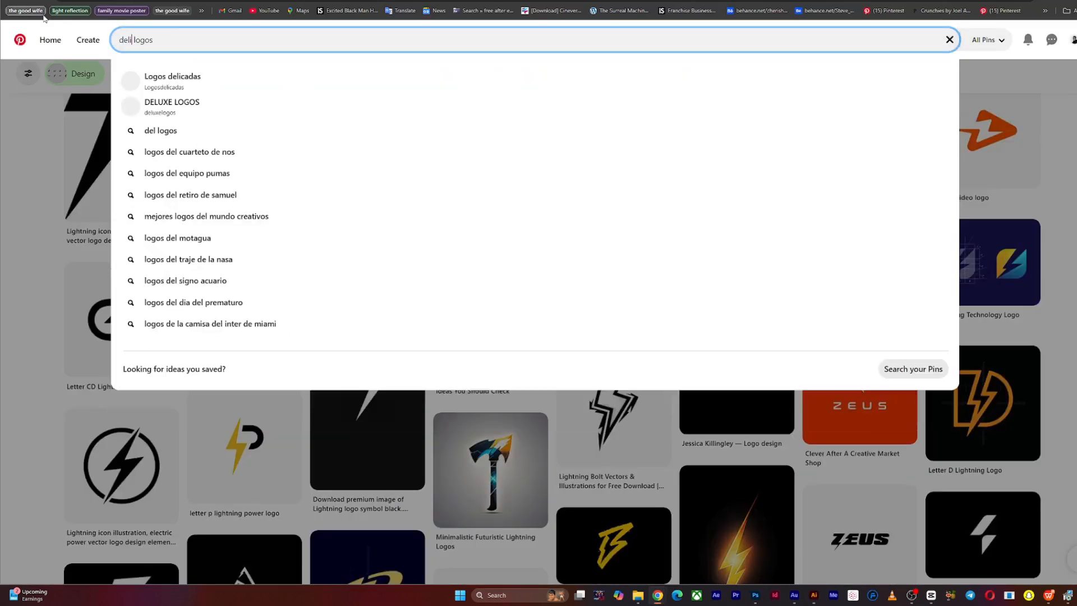
type("ve")
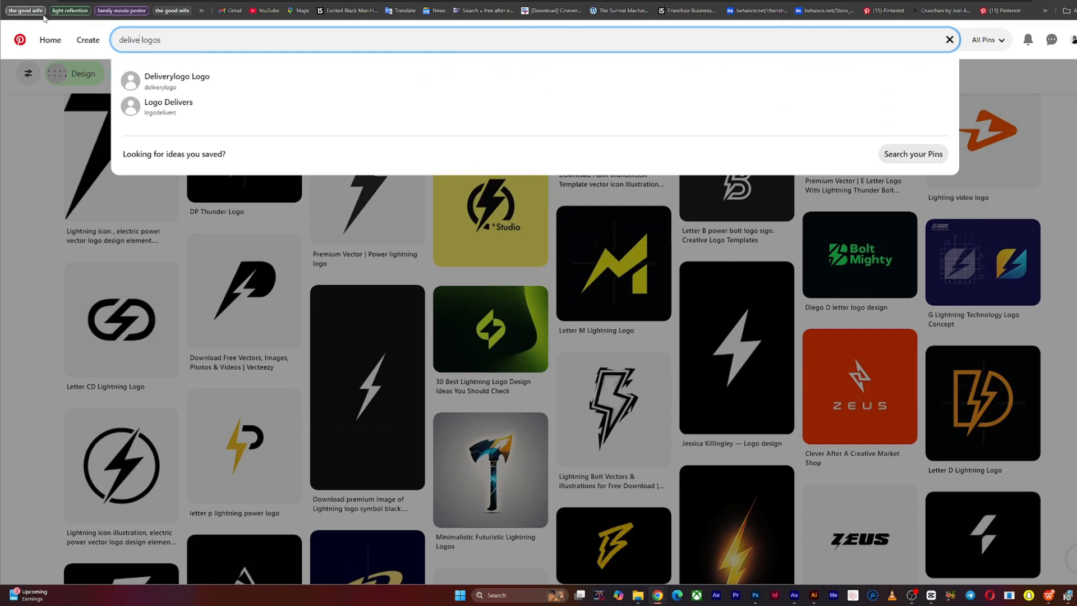
type("ry")
key("Return")
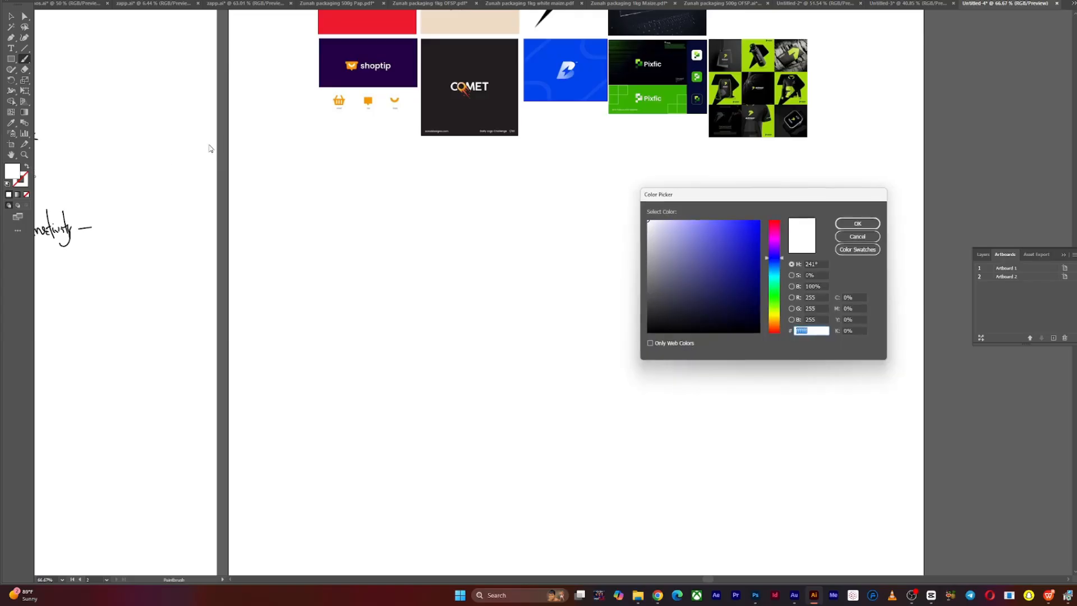
- Set the drawing colour to 111111 in Illustrator and prepare the Paintbrush stroke, undoing each test stroke made below the reference images
type("111111")
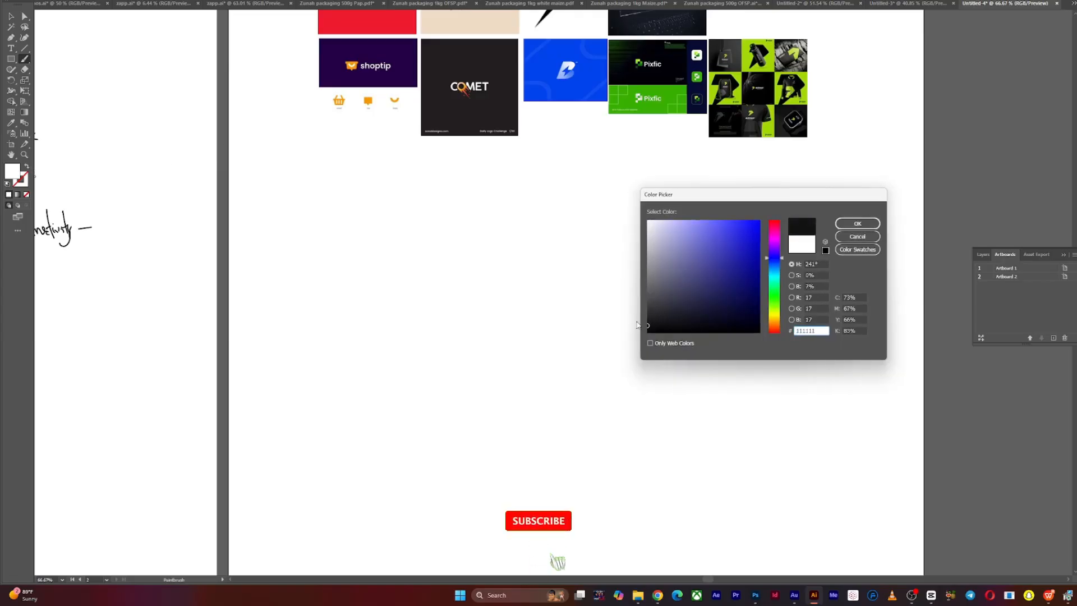
left_click(857, 223)
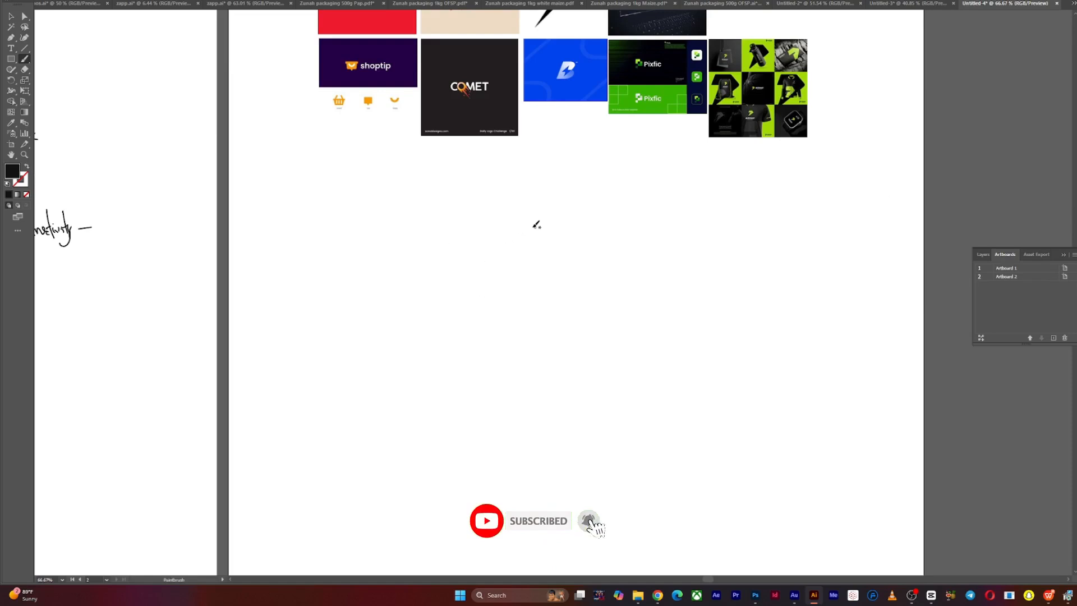
left_click_drag(531, 230, 506, 256)
key("ctrl+z")
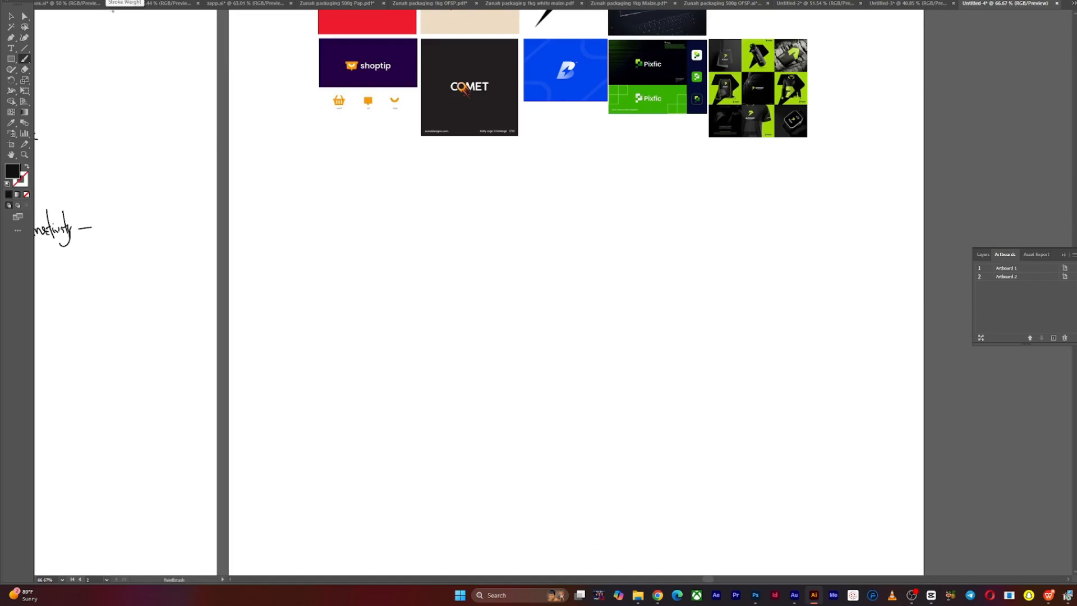
left_click(105, 0)
left_click_drag(494, 216, 507, 213)
key("ctrl+z")
left_click_drag(428, 240, 391, 294)
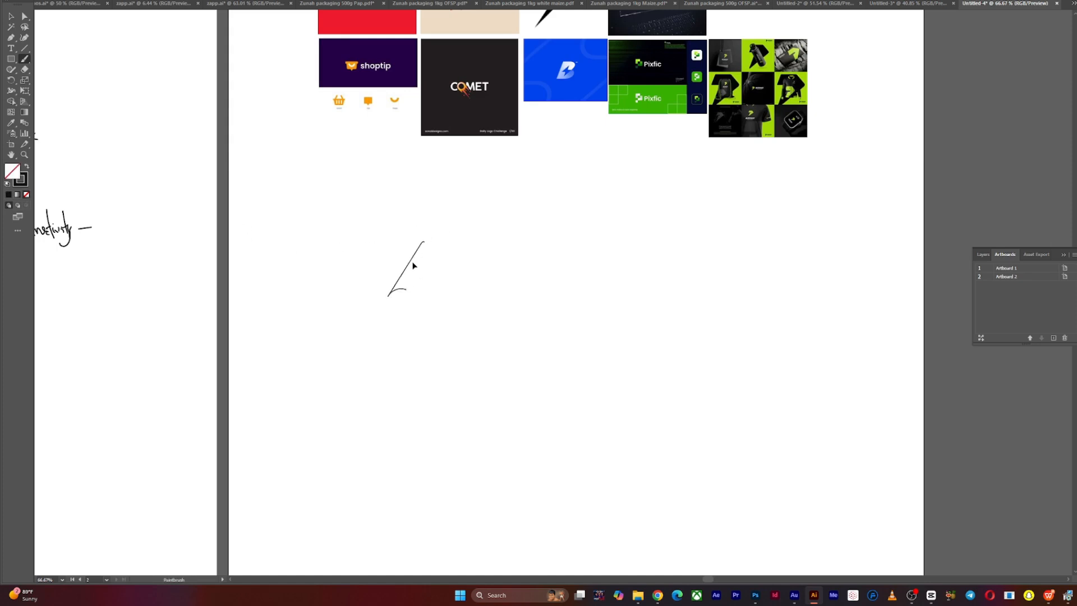
key("ctrl+z")
- Sketch a lightning bolt outline with the Paintbrush below the reference images and fill it with hatching
left_click_drag(402, 251, 432, 251)
left_click_drag(510, 219, 476, 303)
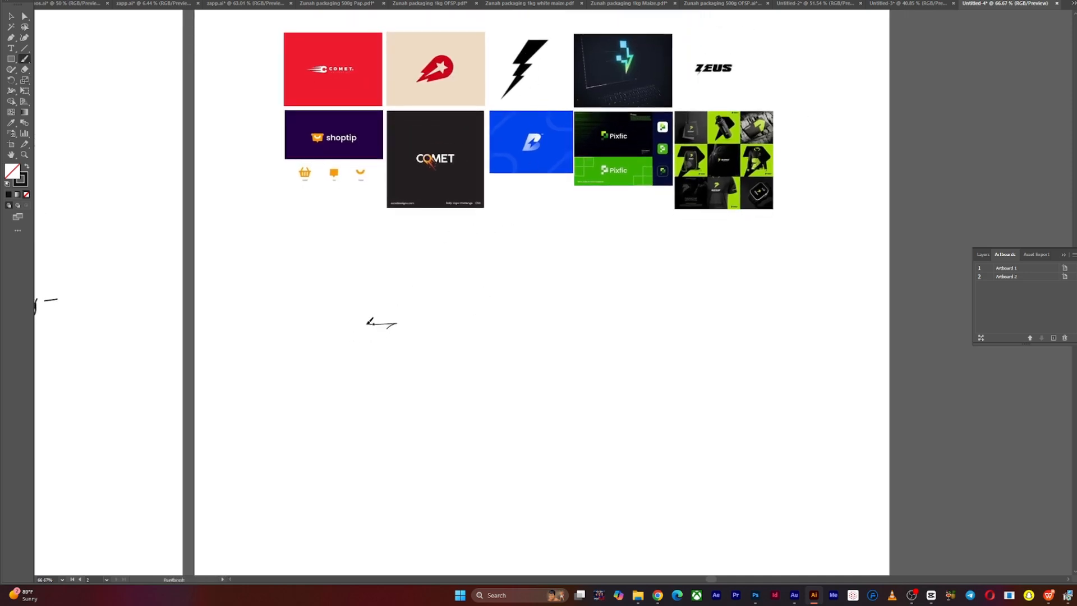
mouse_move(367, 323)
left_mouse_down()
mouse_move(404, 280)
mouse_move(419, 283)
mouse_move(388, 314)
mouse_move(419, 309)
mouse_move(377, 353)
mouse_move(393, 321)
mouse_move(408, 312)
mouse_move(391, 339)
mouse_move(404, 337)
mouse_move(370, 372)
mouse_move(400, 349)
mouse_move(389, 345)
mouse_move(403, 326)
mouse_move(391, 328)
mouse_move(409, 318)
mouse_move(379, 320)
mouse_move(404, 289)
mouse_move(414, 315)
left_mouse_up()
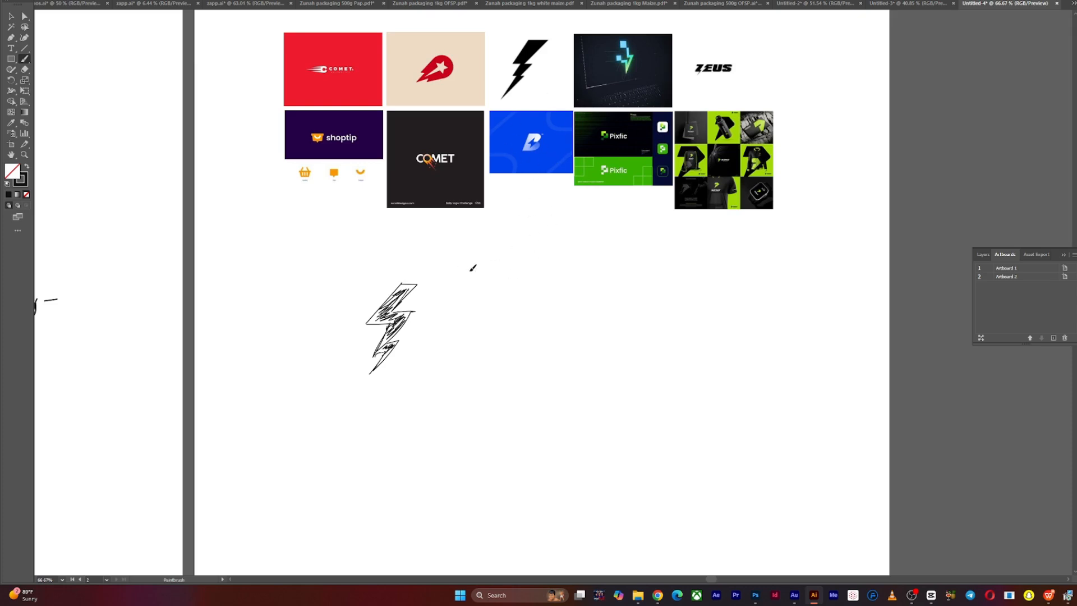
- Sketch a bold, shaded slanted Z with a pointed lightning tail to the right of the bolt sketch, undoing a stray stroke
left_click_drag(478, 269, 497, 269)
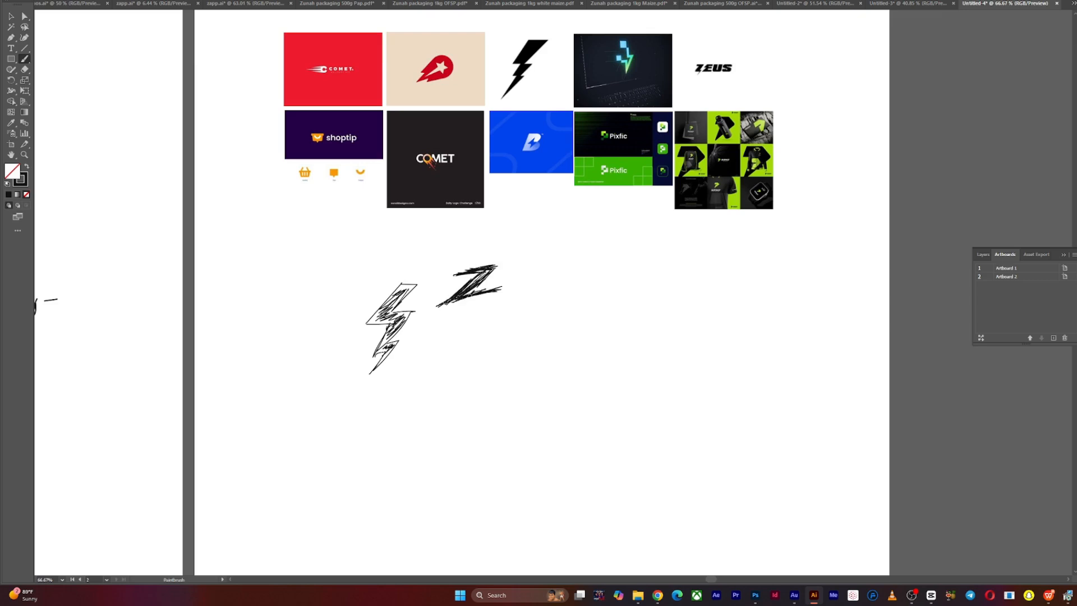
mouse_move(503, 288)
left_mouse_down()
mouse_move(431, 324)
mouse_move(449, 300)
mouse_move(416, 328)
mouse_move(467, 301)
mouse_move(425, 327)
mouse_move(441, 314)
left_mouse_up()
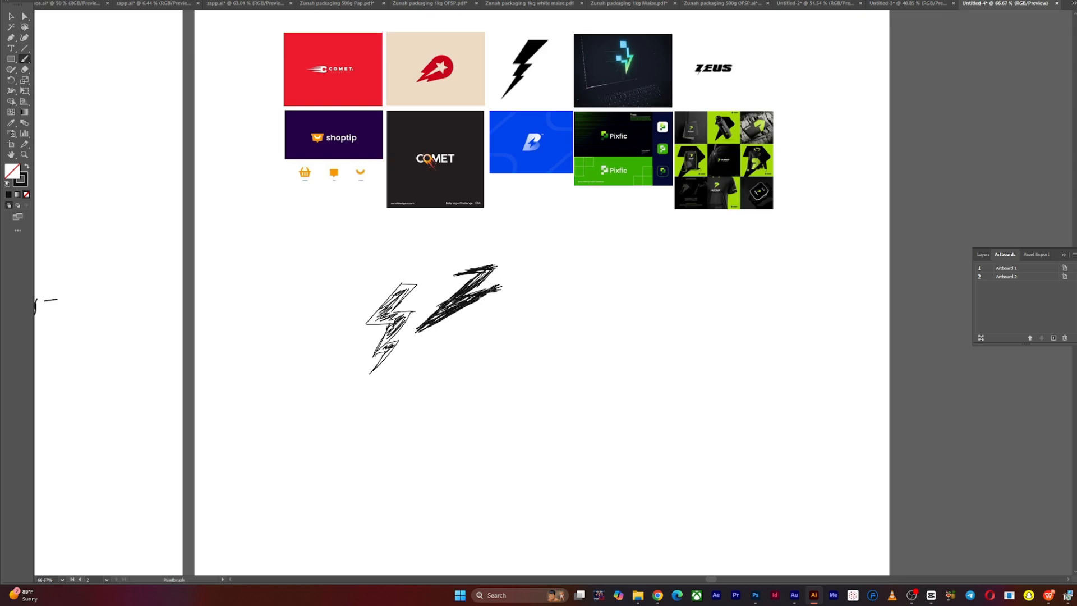
mouse_move(509, 279)
left_mouse_down()
mouse_move(444, 300)
mouse_move(472, 275)
mouse_move(457, 270)
mouse_move(490, 262)
left_mouse_up()
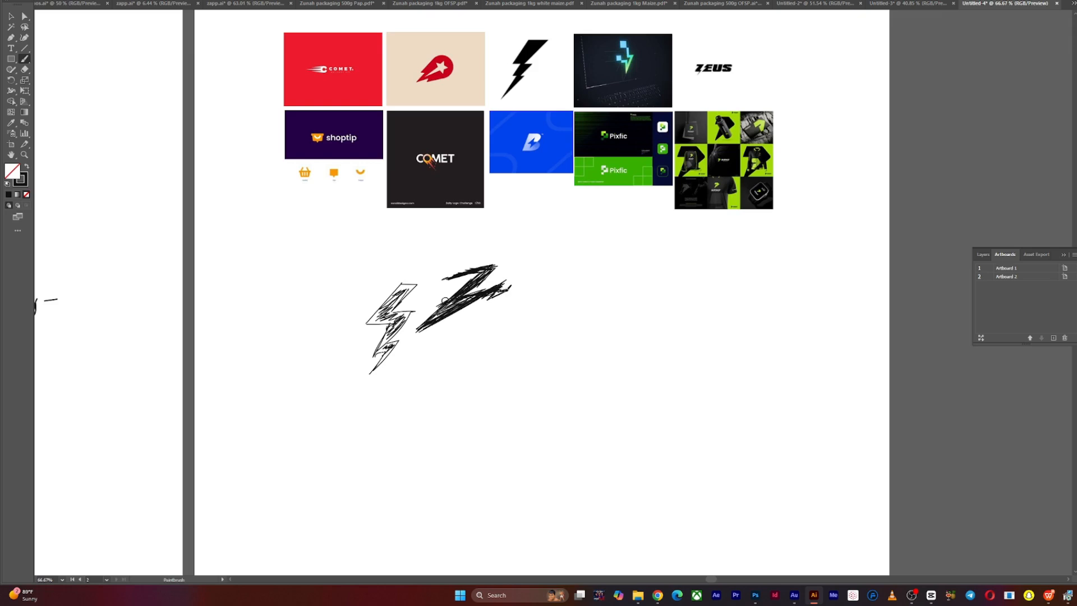
key("ctrl+z")
mouse_move(494, 292)
left_mouse_down()
mouse_move(504, 288)
mouse_move(459, 276)
mouse_move(499, 269)
left_mouse_up()
left_click_drag(501, 272, 503, 274)
- Move the whole lightning bolt sketch up and left, close to the artboard's left edge
key("v")
left_click_drag(365, 281, 391, 343)
mouse_move(369, 297)
left_mouse_down()
mouse_move(392, 379)
mouse_move(410, 372)
left_mouse_up()
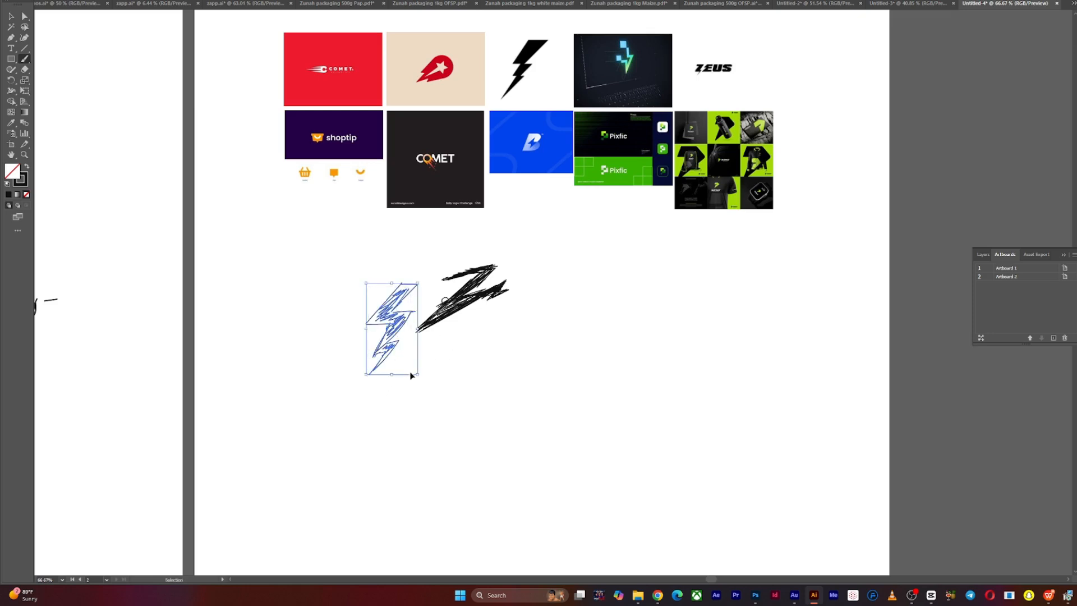
mouse_move(400, 332)
left_mouse_down()
mouse_move(352, 299)
mouse_move(266, 272)
left_mouse_up()
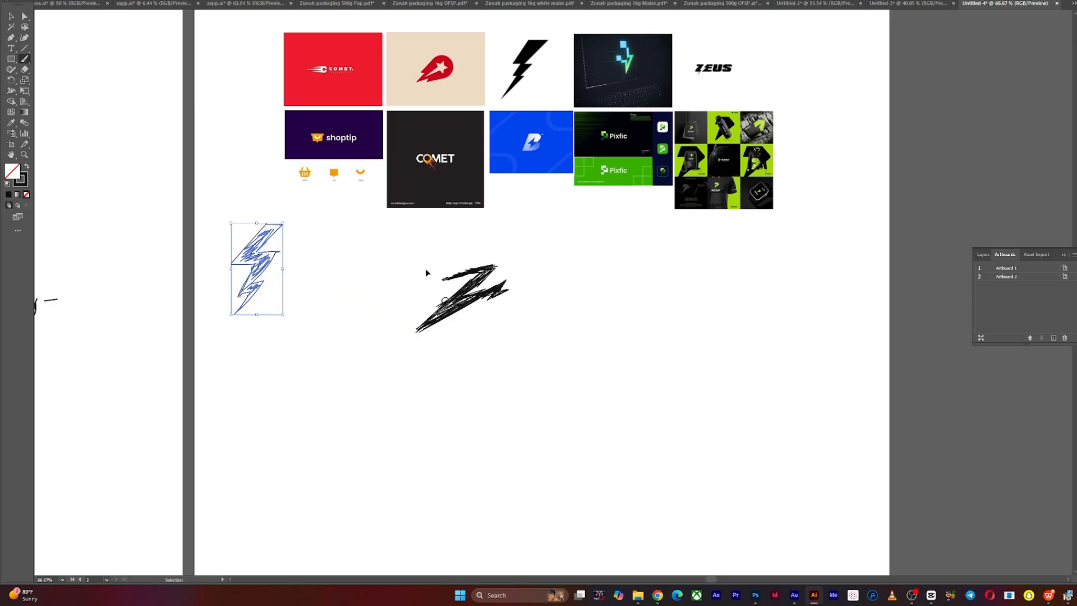
- Move the whole Z sketch slightly left and down, closer to the lightning bolt sketch, and deselect it
mouse_move(502, 340)
left_mouse_down()
mouse_move(465, 310)
mouse_move(397, 323)
mouse_move(407, 317)
left_mouse_up()
left_click(391, 365)
left_click(385, 309)
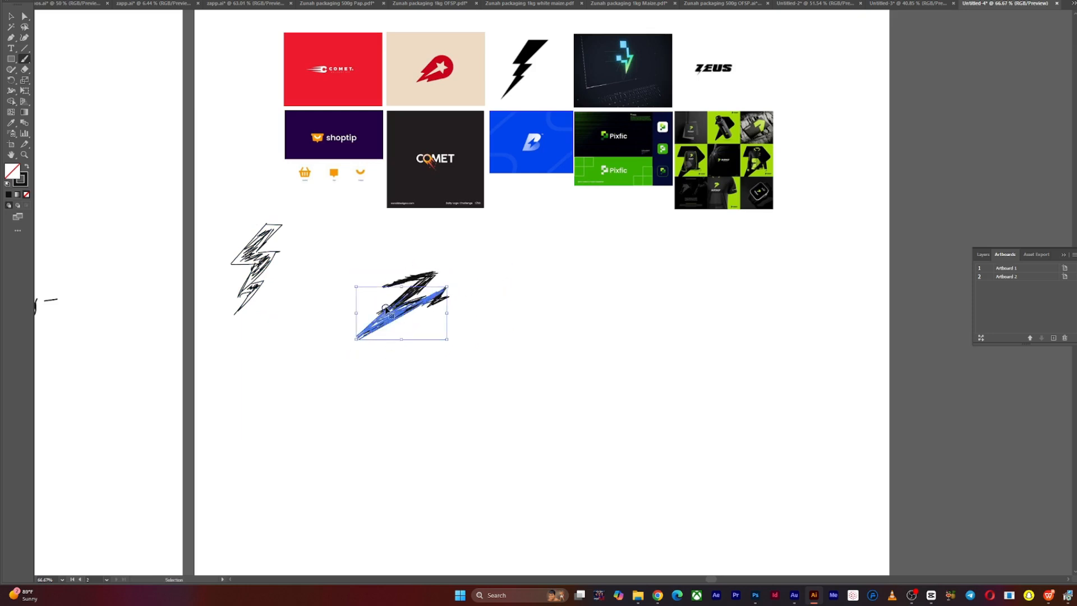
left_click(399, 357)
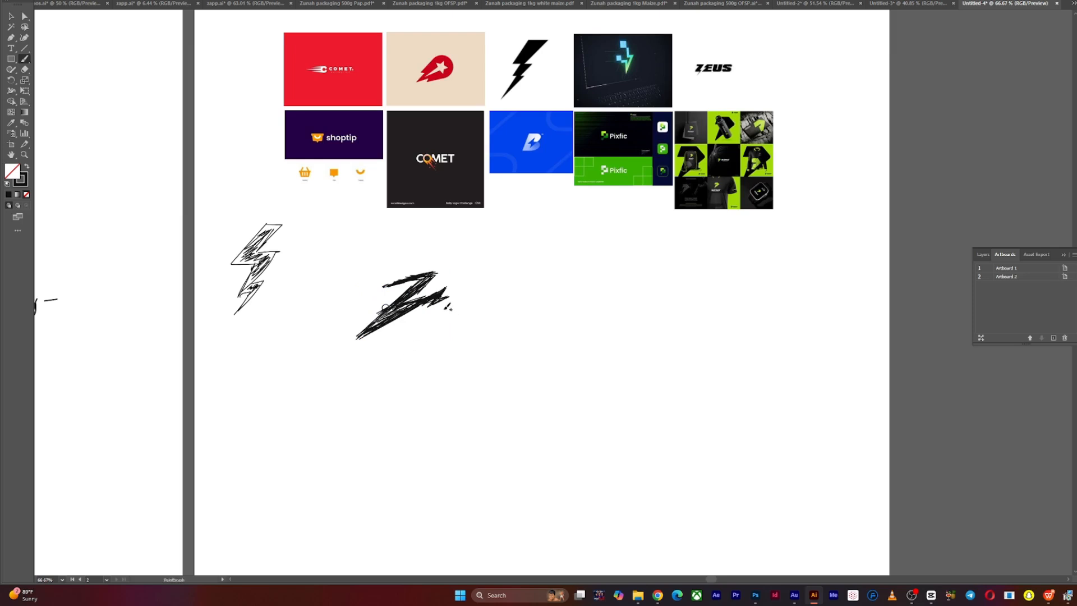
mouse_move(349, 281)
left_mouse_down()
mouse_move(437, 338)
mouse_move(410, 312)
mouse_move(428, 325)
left_mouse_up()
key("ctrl+z")
left_click(475, 326, "ctrl")
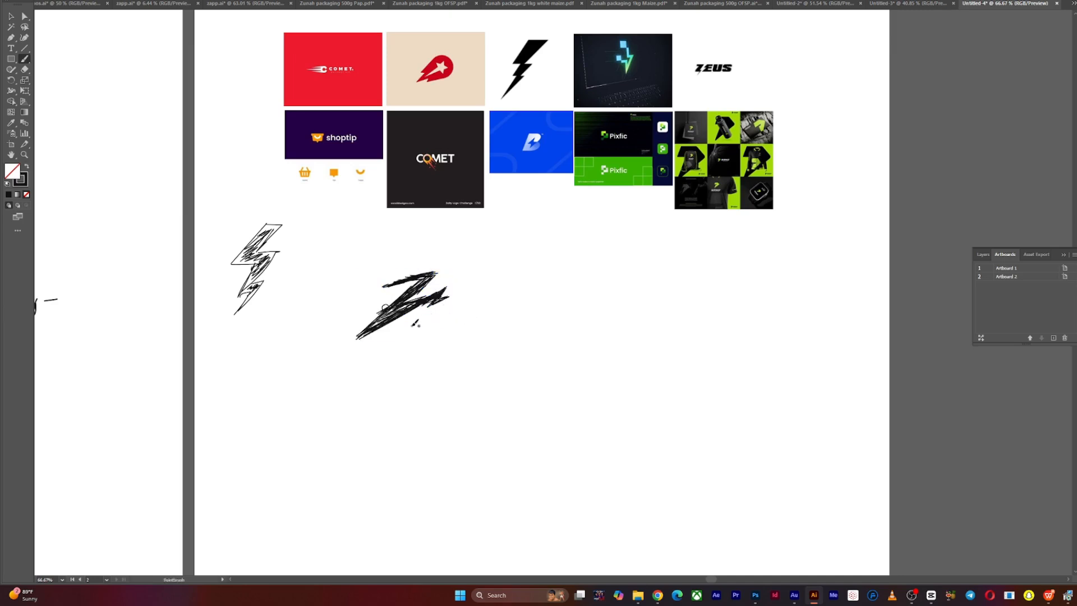
mouse_move(502, 274)
left_mouse_down()
mouse_move(554, 276)
mouse_move(537, 263)
mouse_move(527, 262)
mouse_move(581, 291)
mouse_move(514, 276)
mouse_move(595, 278)
left_mouse_up()
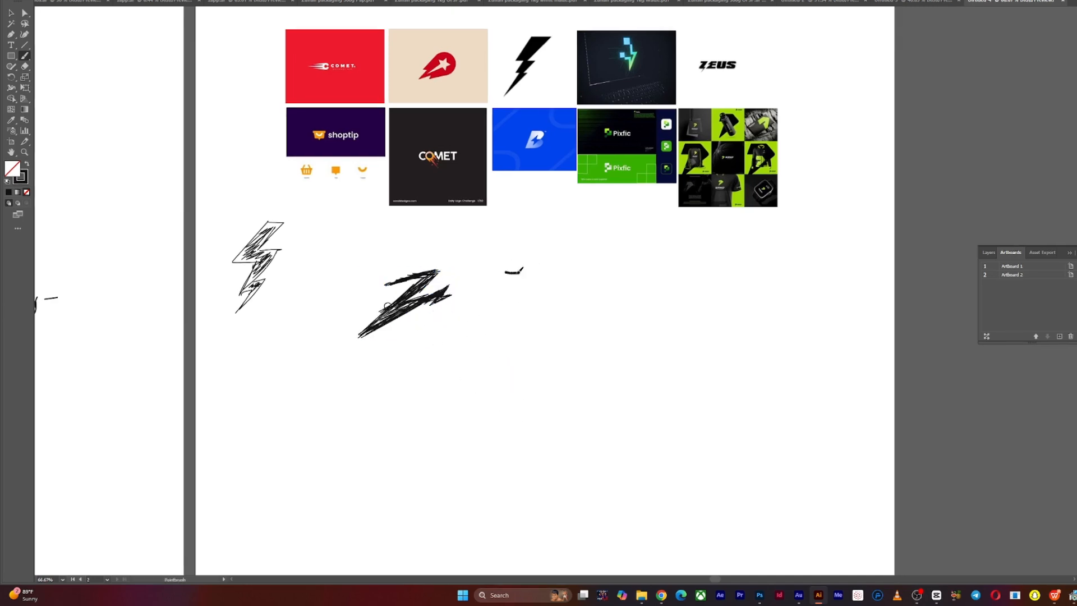
key("ctrl+z")
key("ctrl+z")
left_click(27, 163)
key("ctrl+z")
left_click(107, 1)
key("ctrl+z")
left_click(22, 179)
left_click(26, 192)
key("ctrl+z")
left_click(27, 164)
key("ctrl+z")
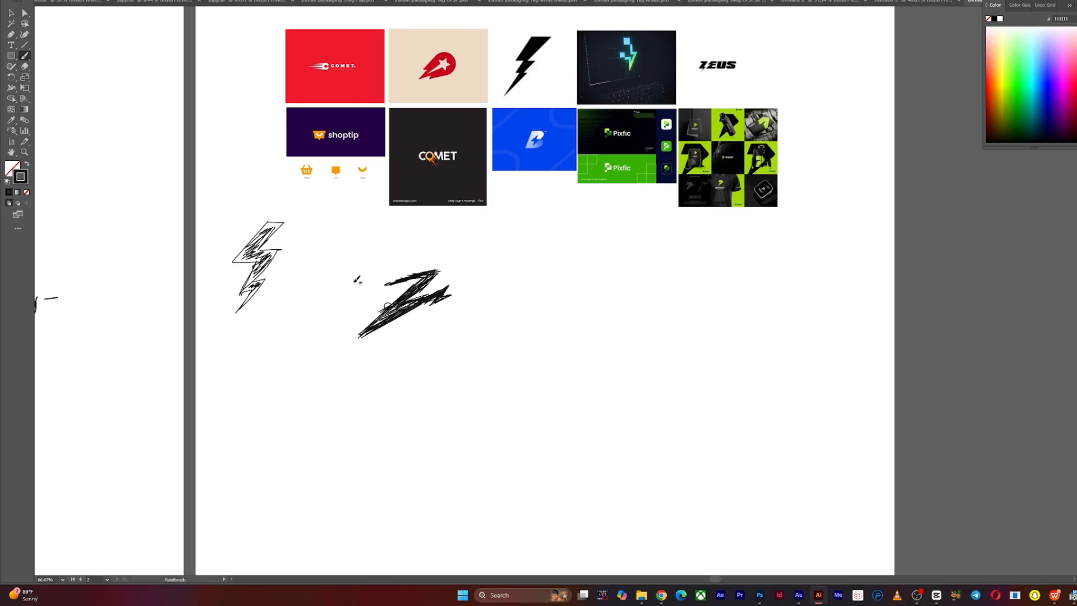
- Handwrite the equation Z + lightning bolt = before the Z sketch, and mark the sketch with a circled 1 at its upper right
mouse_move(268, 301)
left_mouse_down()
mouse_move(281, 312)
mouse_move(292, 305)
left_mouse_up()
left_click_drag(288, 301, 289, 315)
mouse_move(297, 297)
left_mouse_down()
mouse_move(313, 299)
mouse_move(306, 319)
mouse_move(346, 302)
left_mouse_up()
left_click_drag(329, 309, 347, 308)
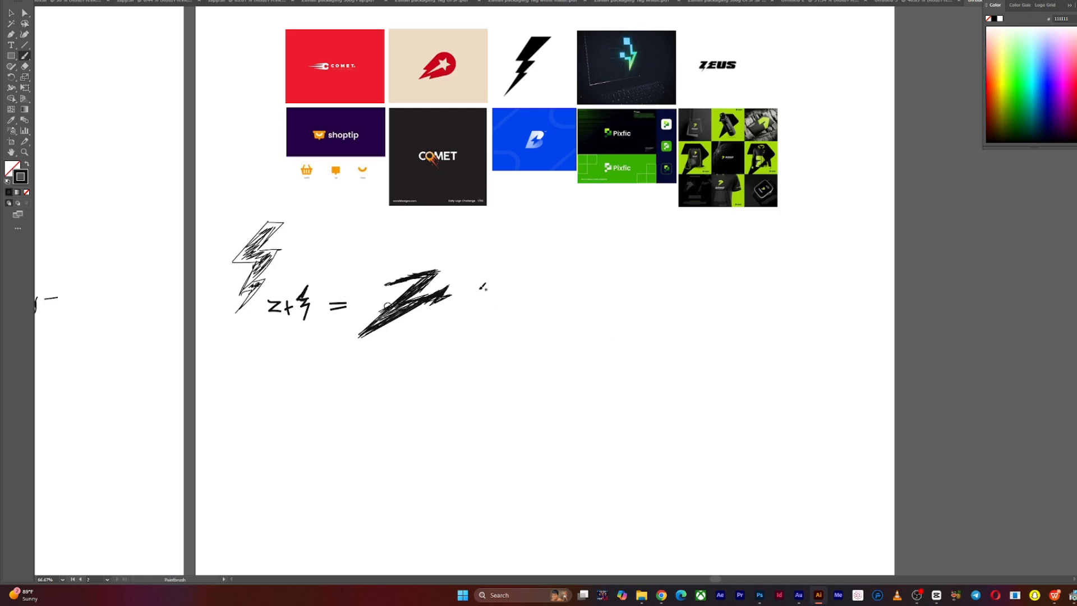
left_click_drag(471, 260, 474, 270)
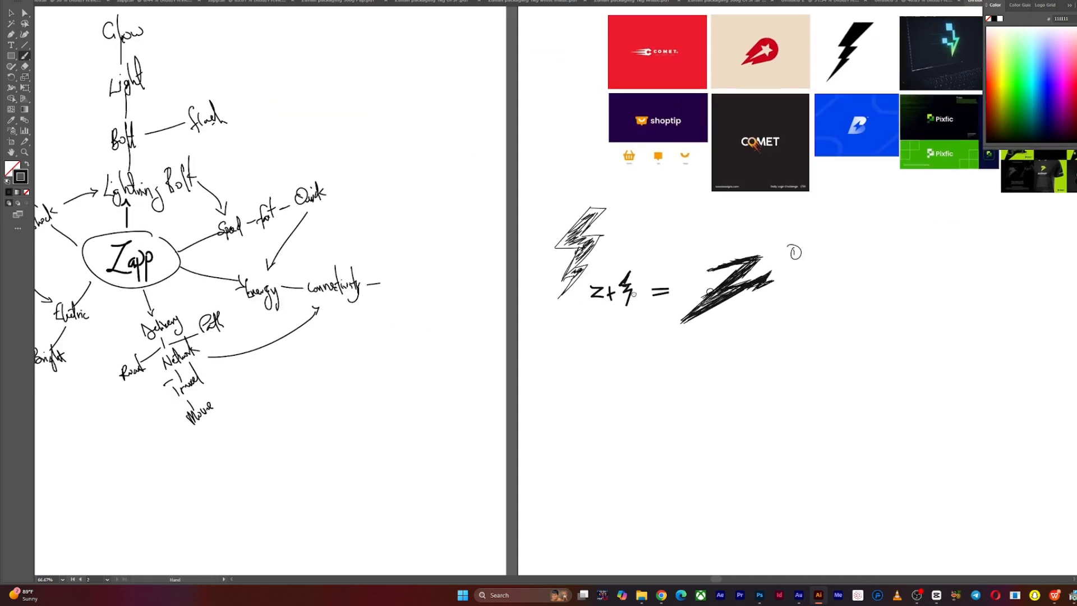
- Sketch a map pin with a bold Z inside to the right of the first concept, and mark it with a circled 2
scroll(370, 313, "left", 5)
mouse_move(874, 274)
left_mouse_down()
mouse_move(643, 321)
mouse_move(587, 312)
left_mouse_up()
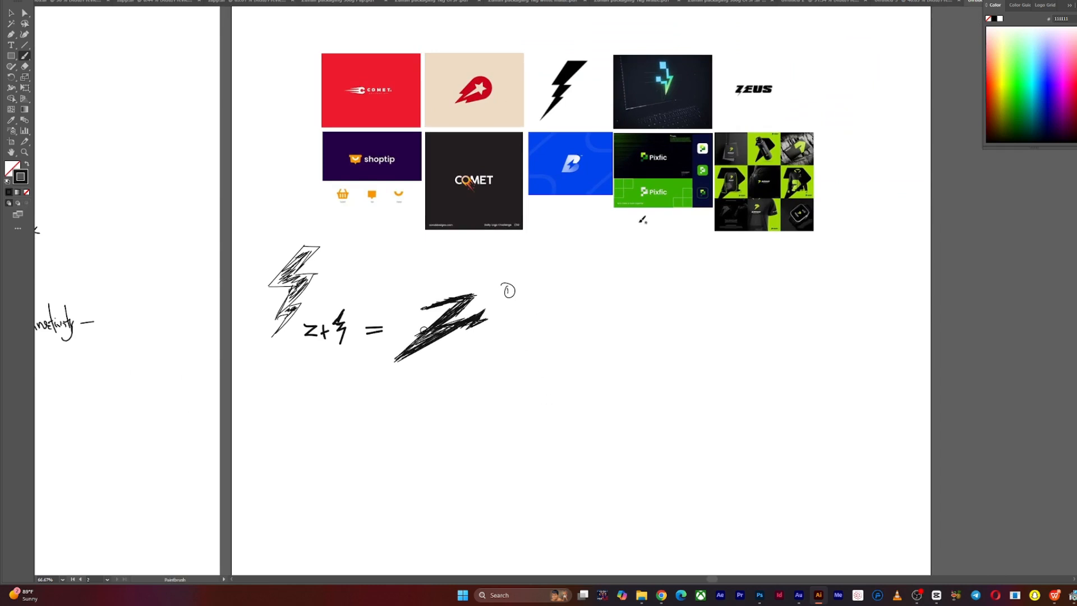
mouse_move(572, 292)
left_mouse_down()
mouse_move(569, 312)
mouse_move(579, 305)
mouse_move(571, 296)
mouse_move(603, 304)
mouse_move(564, 316)
mouse_move(568, 279)
mouse_move(600, 278)
mouse_move(596, 310)
mouse_move(580, 324)
mouse_move(598, 310)
mouse_move(586, 338)
left_mouse_up()
key("ctrl+z")
mouse_move(588, 339)
left_mouse_down()
mouse_move(607, 284)
mouse_move(593, 272)
mouse_move(597, 309)
mouse_move(588, 341)
left_mouse_up()
mouse_move(588, 339)
left_mouse_down()
mouse_move(590, 313)
mouse_move(574, 295)
mouse_move(590, 312)
mouse_move(566, 308)
mouse_move(601, 342)
left_mouse_up()
left_click_drag(622, 280, 633, 284)
left_click_drag(623, 279, 632, 290)
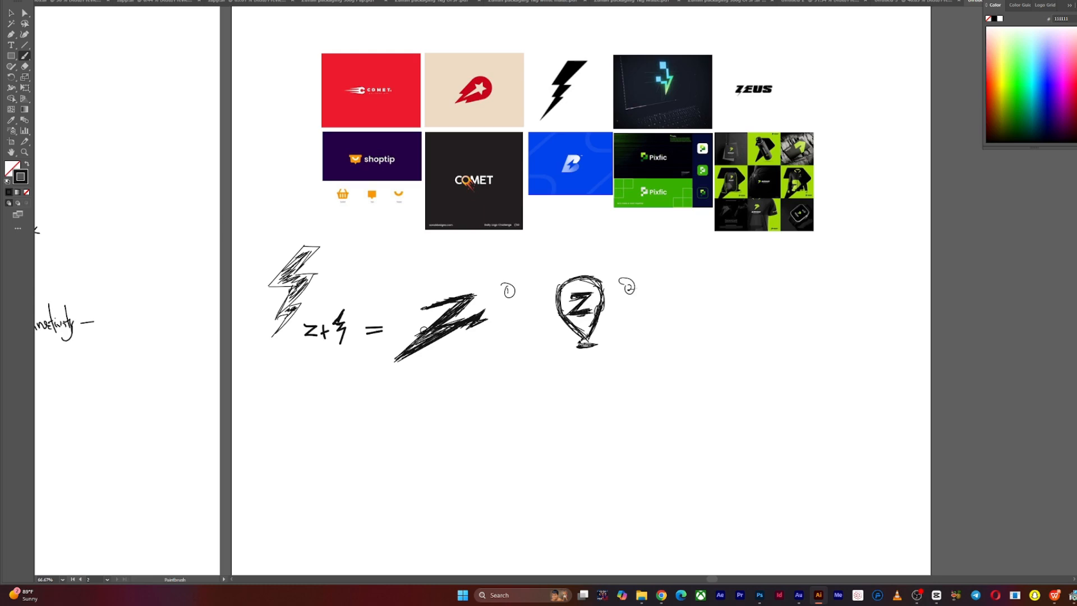
- Sketch a cluster of three small shaded boxes to the right of the map pin concept
left_click_drag(635, 366, 573, 312)
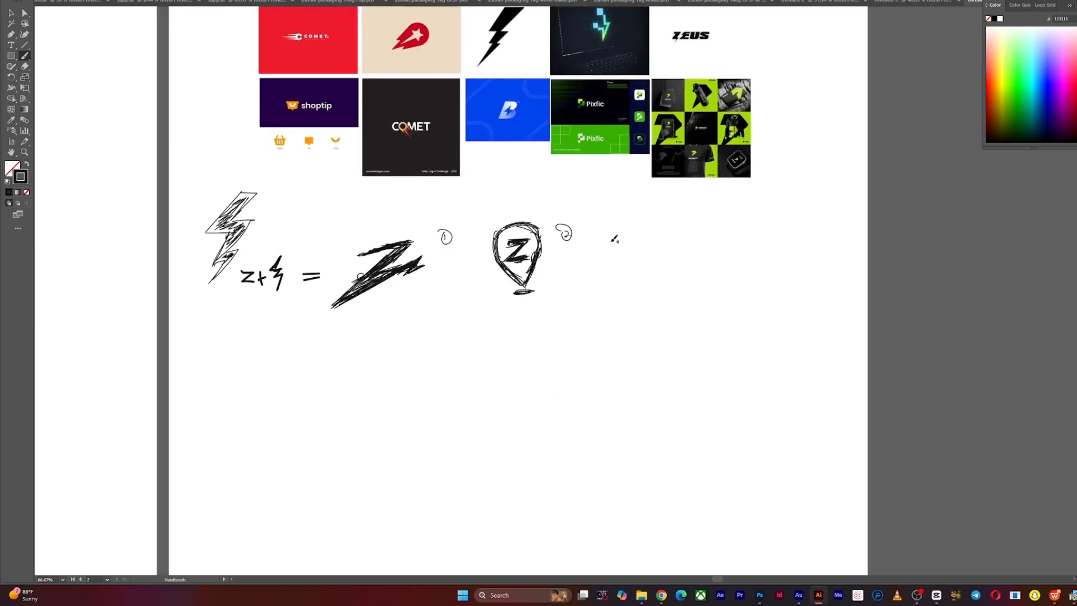
left_click_drag(609, 240, 615, 226)
left_click_drag(620, 240, 617, 232)
mouse_move(629, 245)
left_mouse_down()
mouse_move(639, 238)
mouse_move(640, 251)
mouse_move(631, 245)
left_mouse_up()
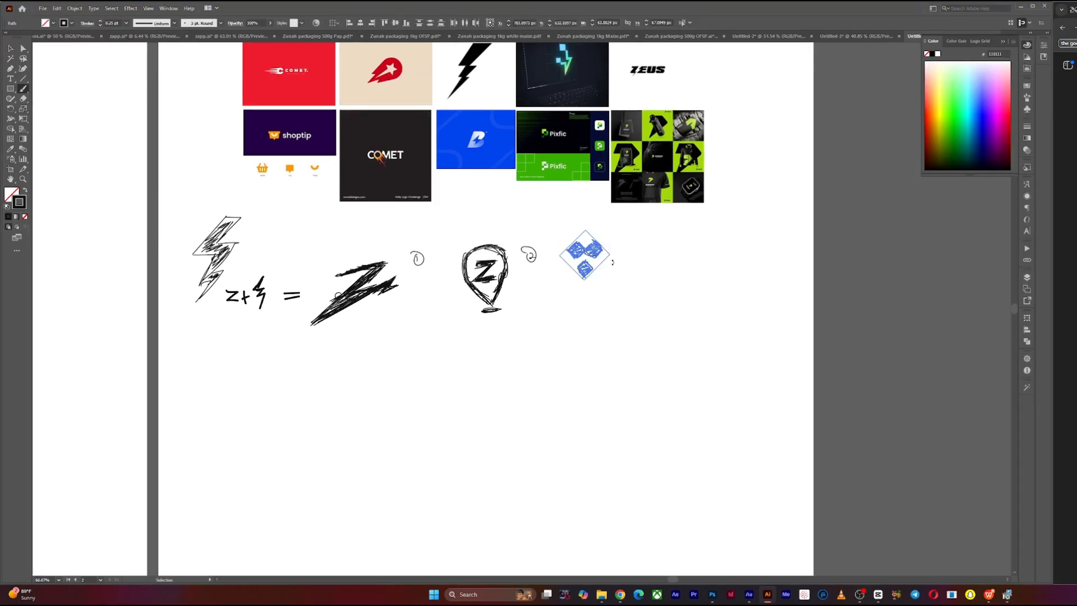
- Rotate and slant the three-box cluster into a diagonal, Z-like arrangement, and deselect it
left_click_drag(612, 262, 599, 279)
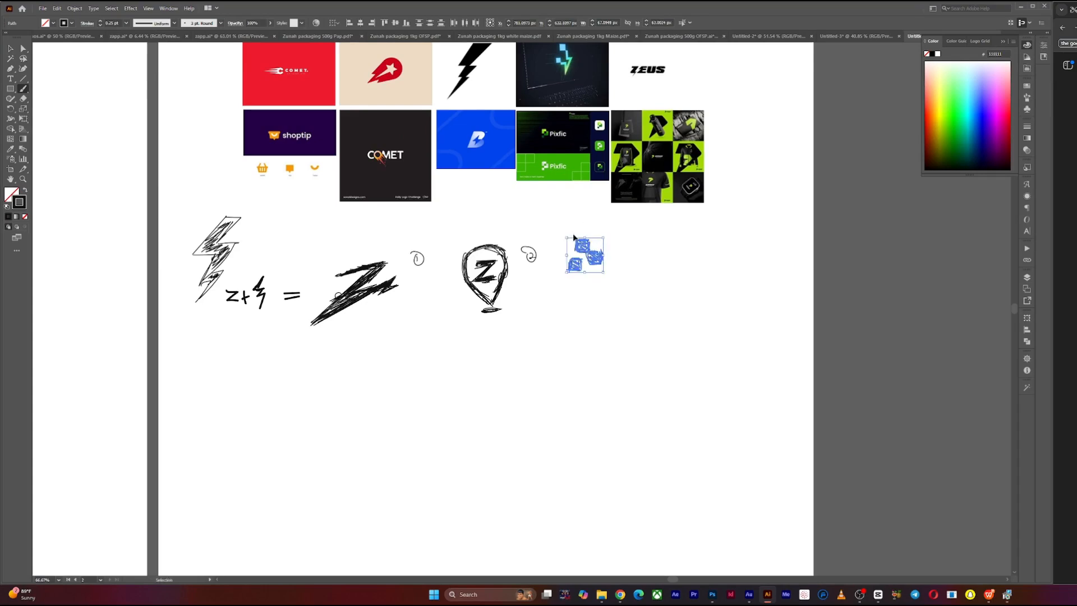
mouse_move(620, 217)
left_mouse_down()
mouse_move(646, 223)
mouse_move(618, 234)
left_mouse_up()
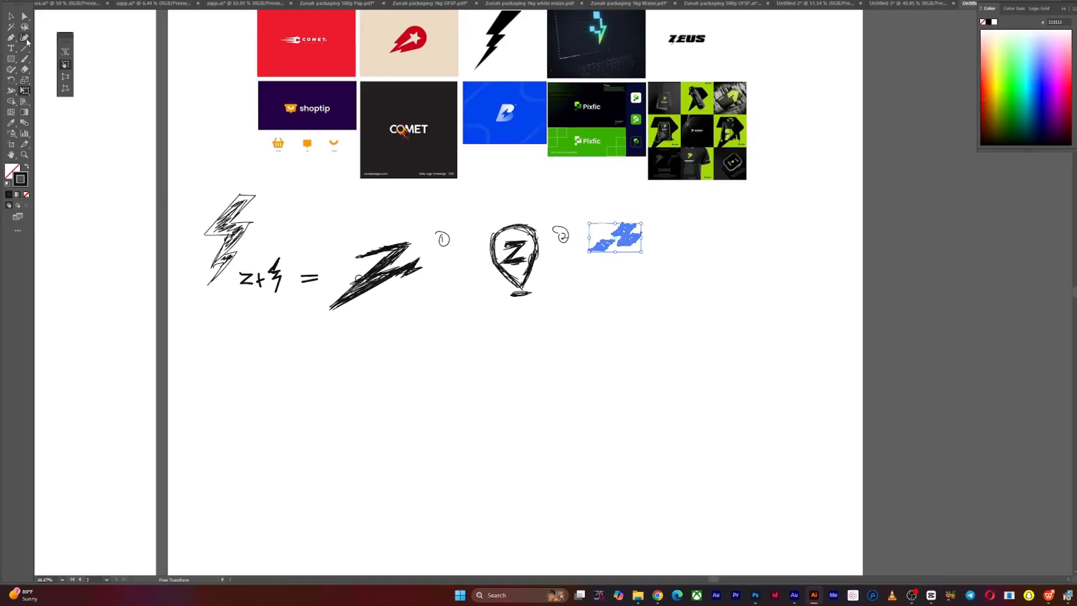
left_click(24, 58)
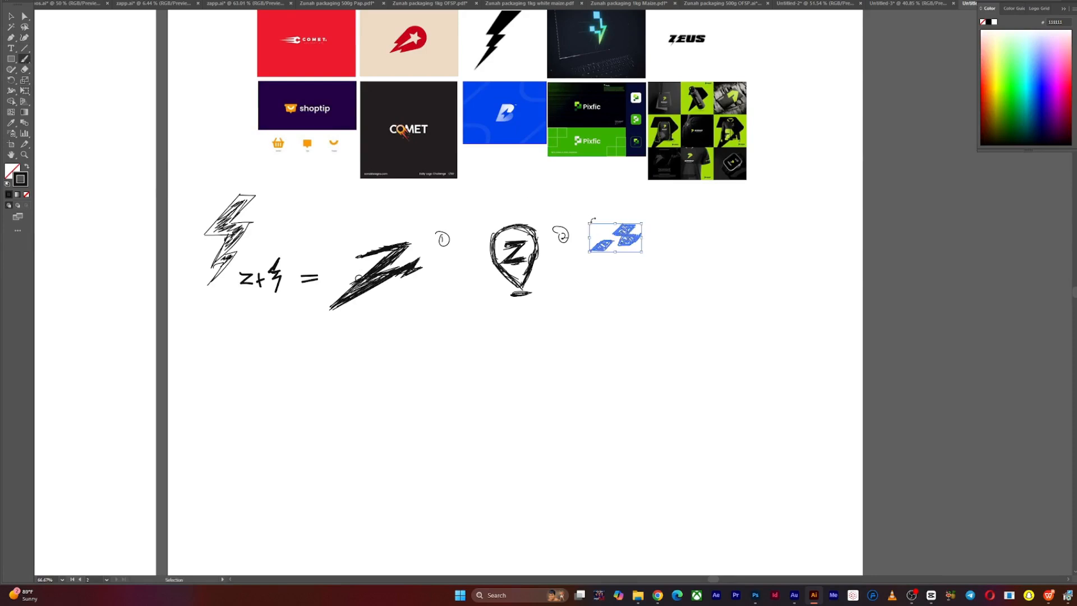
key("ctrl+shift+a")
- Add a fourth slanted, shaded box at the bottom of the box cluster, undoing a stray stroke
left_click_drag(623, 251, 634, 245)
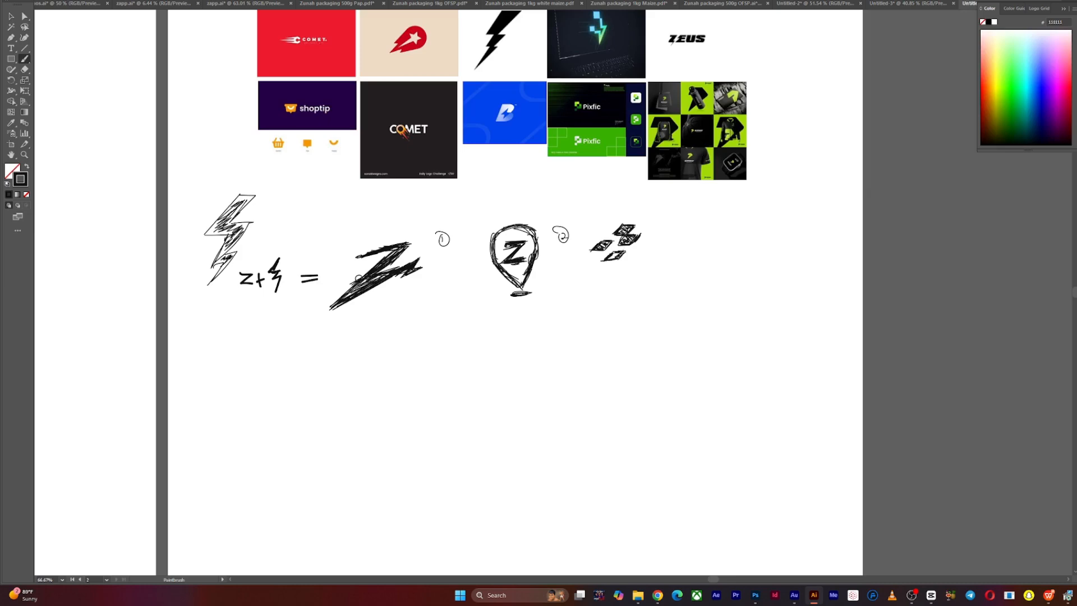
left_click_drag(609, 232, 642, 245)
key("ctrl+z")
- Handwrite the notes Letter Z, Road Network and Boxes beside the box cluster, undoing faulty strokes
mouse_move(664, 230)
left_mouse_down()
mouse_move(706, 227)
mouse_move(661, 251)
mouse_move(699, 235)
mouse_move(730, 241)
left_mouse_up()
mouse_move(659, 256)
left_mouse_down()
mouse_move(661, 269)
mouse_move(677, 261)
left_mouse_up()
key("ctrl+z")
key("ctrl+z")
key("ctrl+z")
left_click_drag(682, 260, 678, 268)
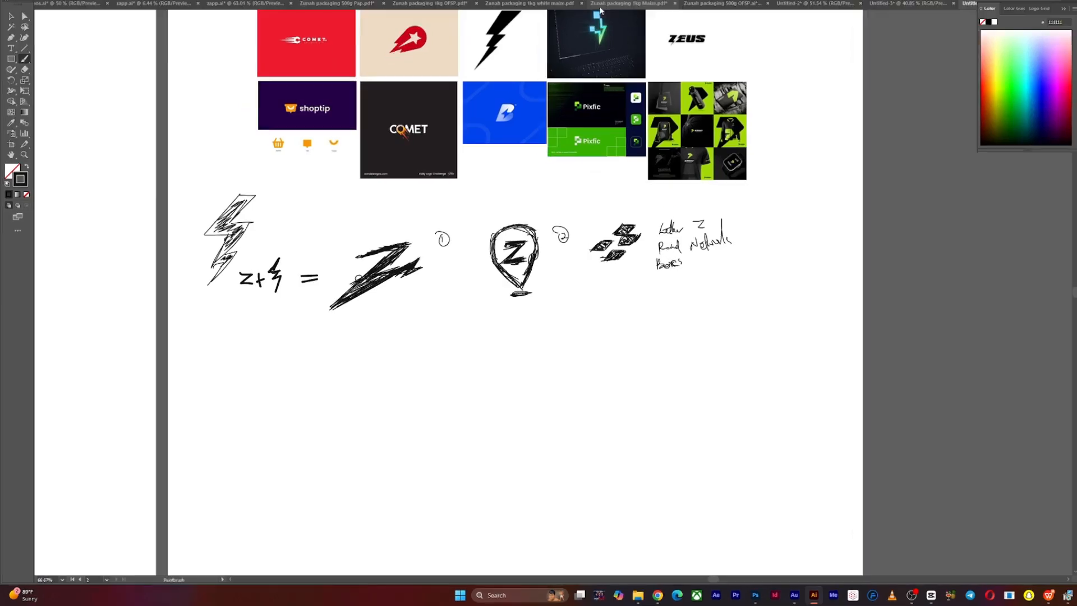
- Draw arrows from the Z and box sketches toward the pin, a plus sign below the pin, and a downward arrow beneath it
key("space")
left_click_drag(597, 30, 601, 73)
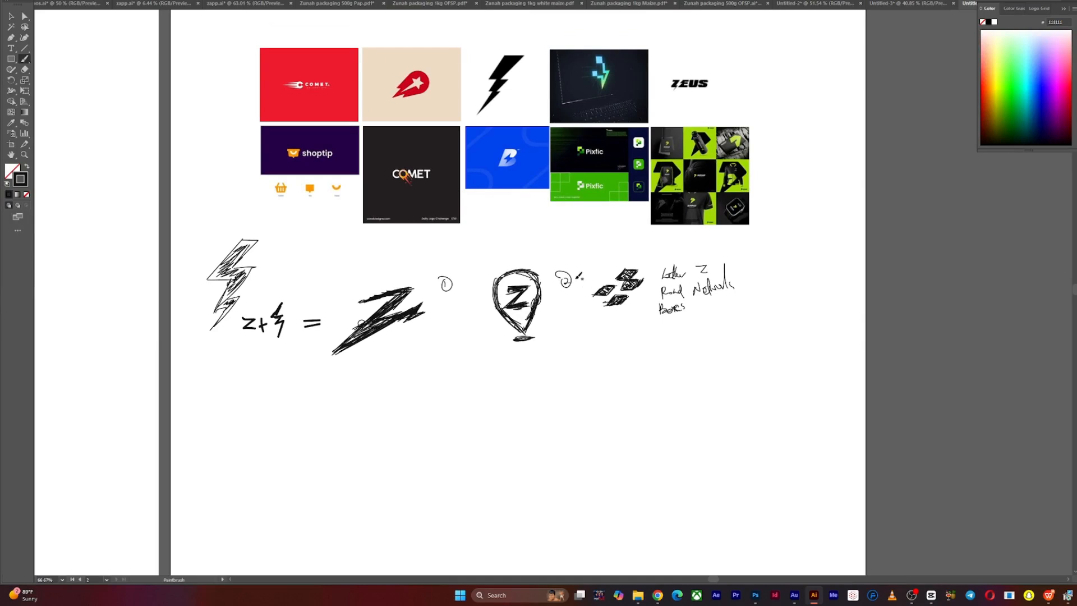
scroll(579, 325, "down", 2)
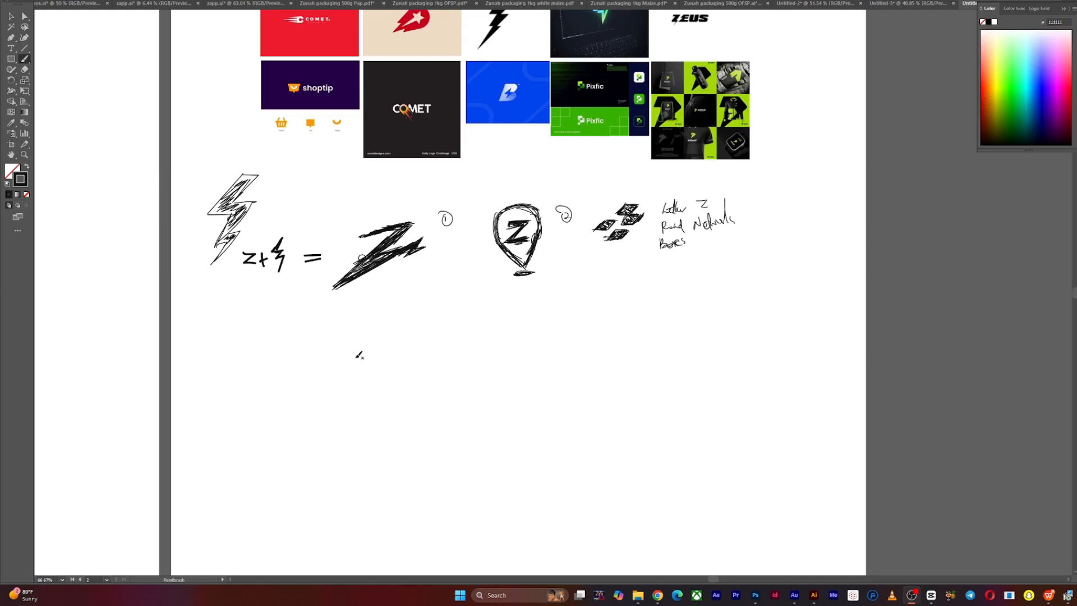
mouse_move(382, 279)
left_mouse_down()
mouse_move(416, 290)
mouse_move(415, 301)
left_mouse_up()
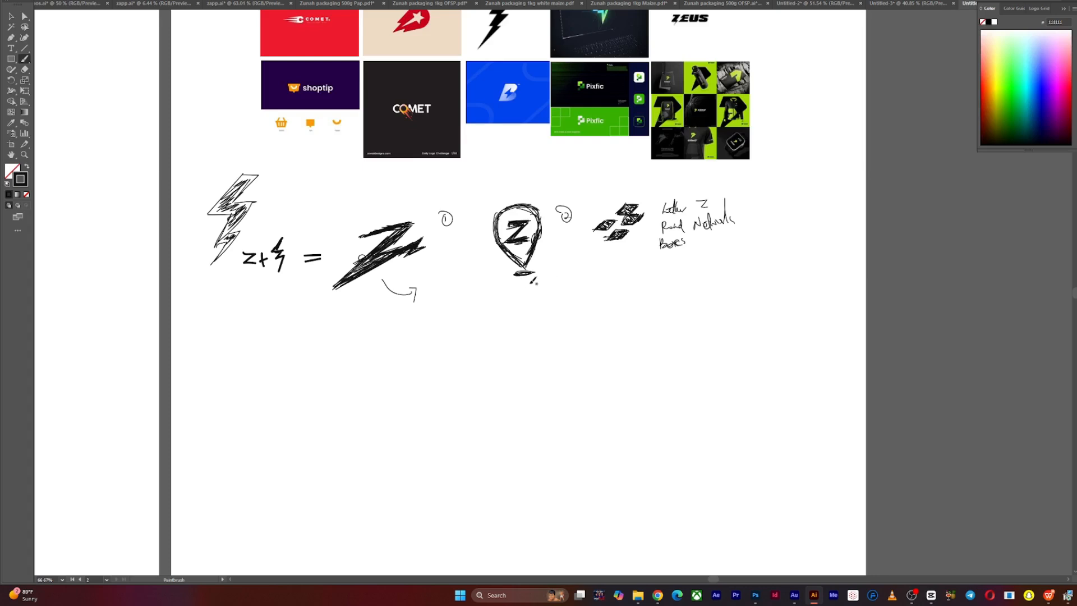
left_click_drag(518, 287, 518, 300)
left_click_drag(511, 292, 525, 293)
mouse_move(610, 254)
left_mouse_down()
mouse_move(583, 281)
mouse_move(598, 288)
left_mouse_up()
mouse_move(534, 319)
left_mouse_down()
mouse_move(519, 360)
mouse_move(528, 352)
left_mouse_up()
- Add outline strokes along the upper-left side of the slanted Z sketch to close off its open area
left_click_drag(553, 389, 531, 293)
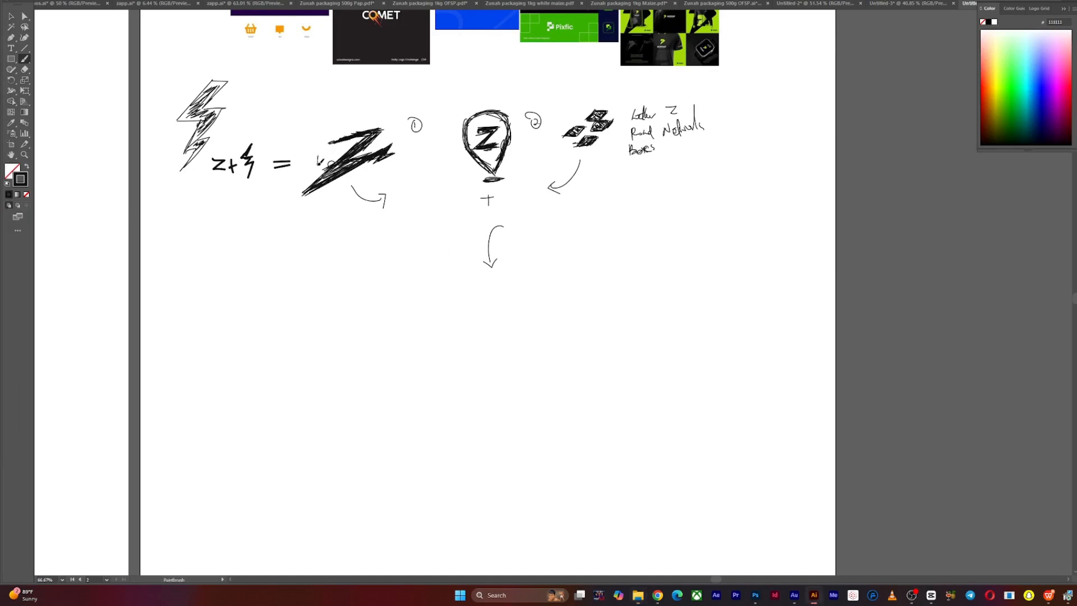
key("v")
key("b")
mouse_move(321, 149)
left_mouse_down()
mouse_move(320, 159)
mouse_move(351, 143)
mouse_move(309, 179)
left_mouse_up()
- Sketch a Z mark made of two opposing slanted pieces below the downward arrow, with shading on the left piece
left_click_drag(290, 194, 697, 232)
left_click_drag(493, 237, 535, 246)
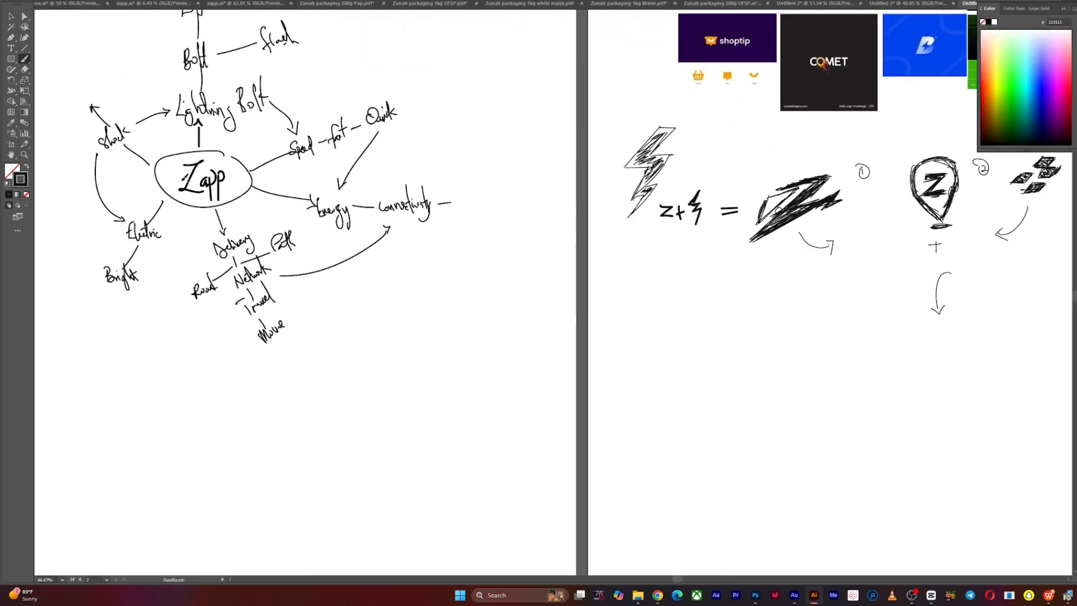
mouse_move(573, 209)
left_mouse_down()
mouse_move(306, 178)
mouse_move(198, 184)
left_mouse_up()
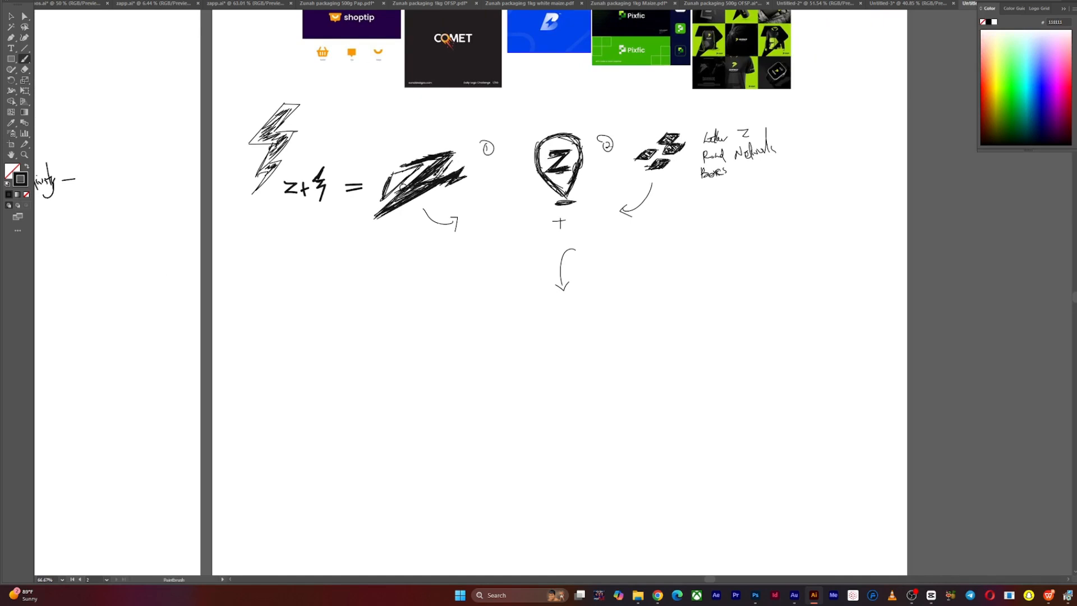
left_click_drag(446, 195, 406, 145)
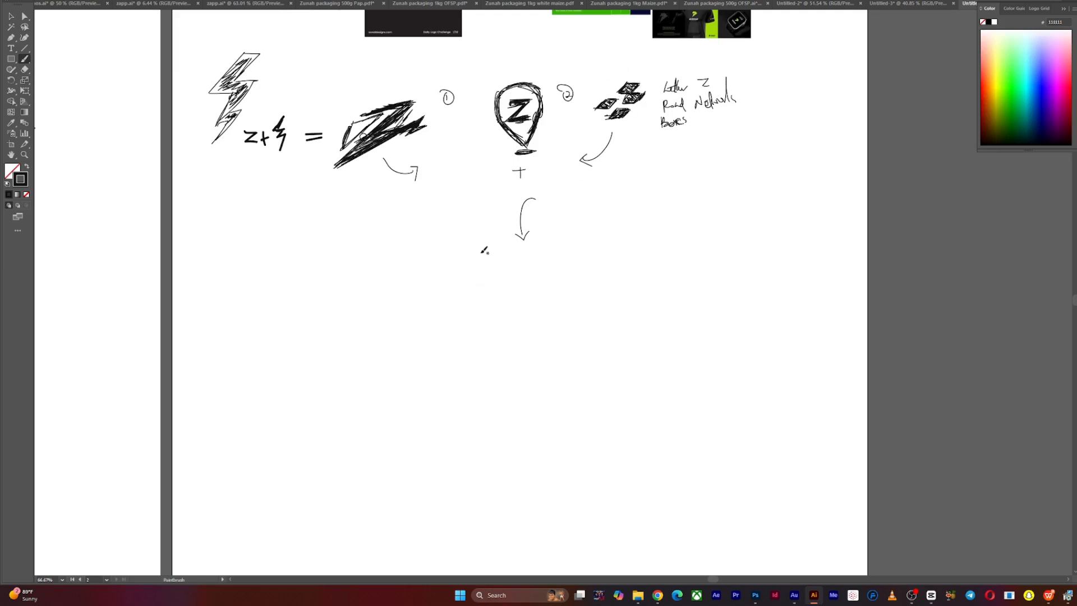
mouse_move(463, 263)
left_mouse_down()
mouse_move(494, 258)
mouse_move(473, 259)
mouse_move(494, 258)
mouse_move(472, 262)
mouse_move(492, 258)
mouse_move(453, 292)
left_mouse_up()
mouse_move(457, 275)
left_mouse_down()
mouse_move(453, 289)
mouse_move(488, 266)
mouse_move(460, 288)
mouse_move(474, 291)
mouse_move(467, 297)
mouse_move(499, 273)
mouse_move(473, 294)
mouse_move(507, 284)
left_mouse_up()
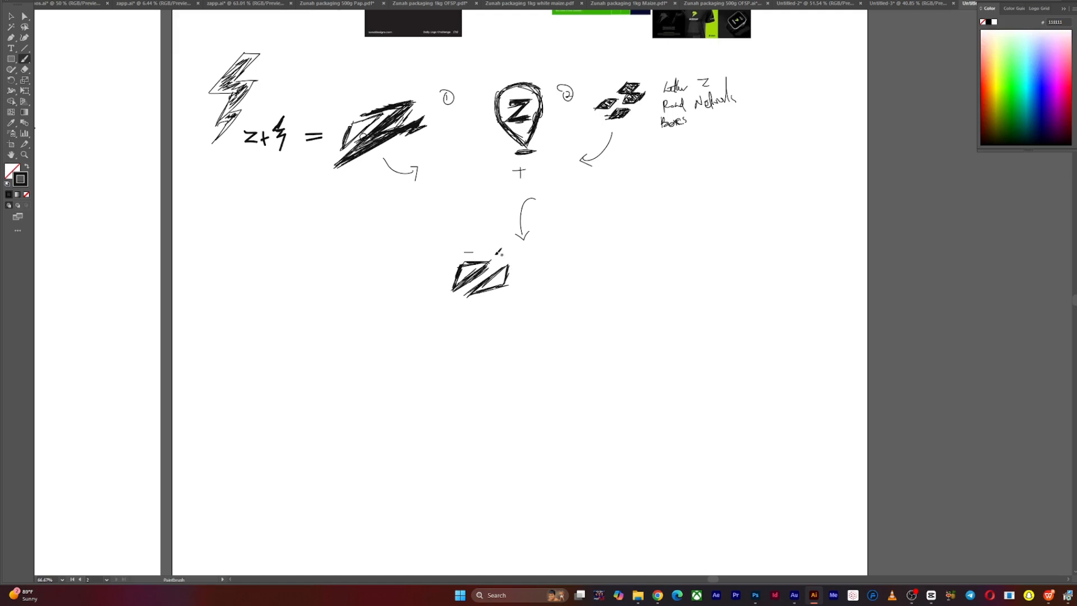
mouse_move(469, 252)
left_mouse_down()
mouse_move(514, 255)
mouse_move(442, 312)
mouse_move(532, 288)
left_mouse_up()
key("ctrl+z")
left_click_drag(463, 258, 508, 262)
left_click_drag(458, 297, 510, 291)
key("ctrl+z")
key("ctrl+z")
- Move the two-piece Z mark down and to the left, and deselect it
key("v")
mouse_move(446, 256)
left_mouse_down()
mouse_move(512, 294)
mouse_move(497, 274)
mouse_move(526, 273)
mouse_move(351, 309)
left_mouse_up()
key("b")
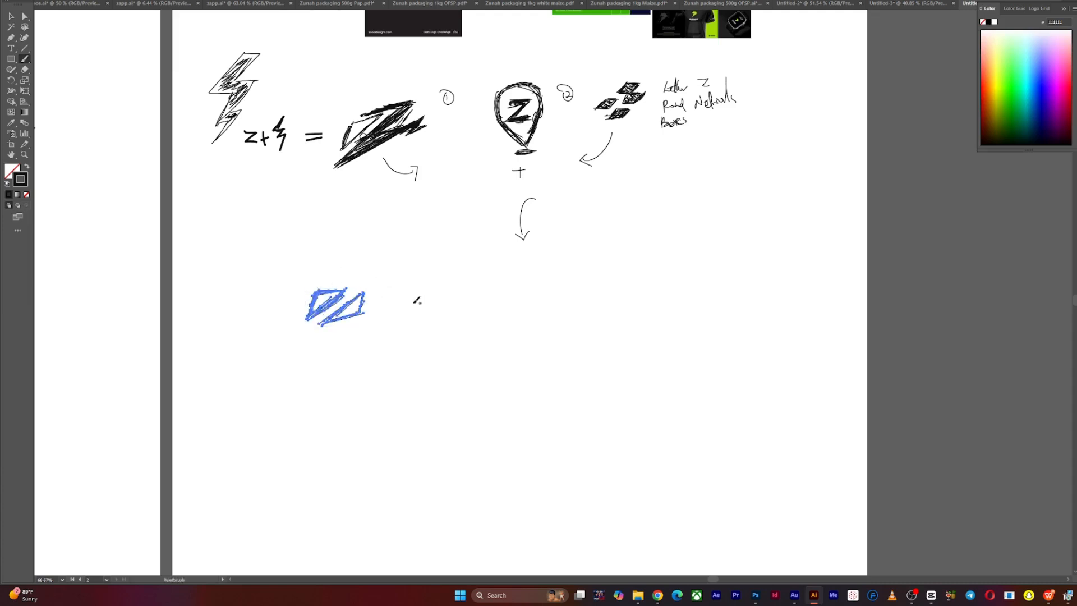
key("v")
key("b")
- Sketch a second mark from three shaded, slanted pieces forming a bolt-like Z, right of the two-piece mark
mouse_move(431, 275)
left_mouse_down()
mouse_move(405, 289)
mouse_move(411, 275)
mouse_move(404, 288)
mouse_move(424, 277)
mouse_move(431, 283)
mouse_move(410, 298)
mouse_move(435, 289)
mouse_move(435, 299)
mouse_move(410, 303)
mouse_move(434, 282)
left_mouse_up()
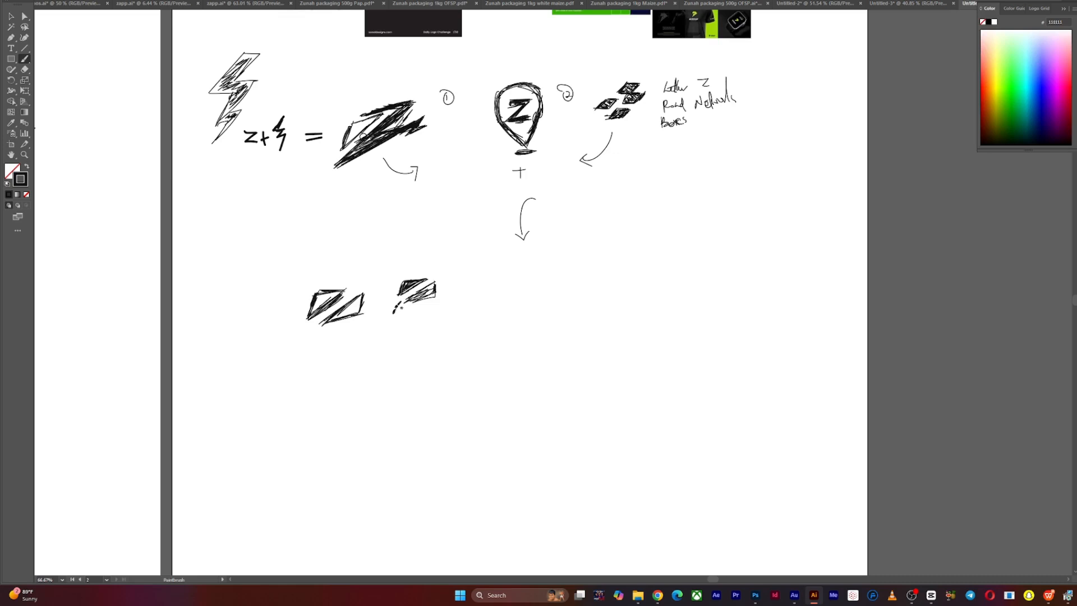
mouse_move(416, 308)
left_mouse_down()
mouse_move(430, 301)
mouse_move(390, 328)
mouse_move(395, 309)
mouse_move(417, 311)
mouse_move(395, 323)
mouse_move(416, 309)
left_mouse_up()
key("ctrl+z")
left_click_drag(418, 297, 437, 285)
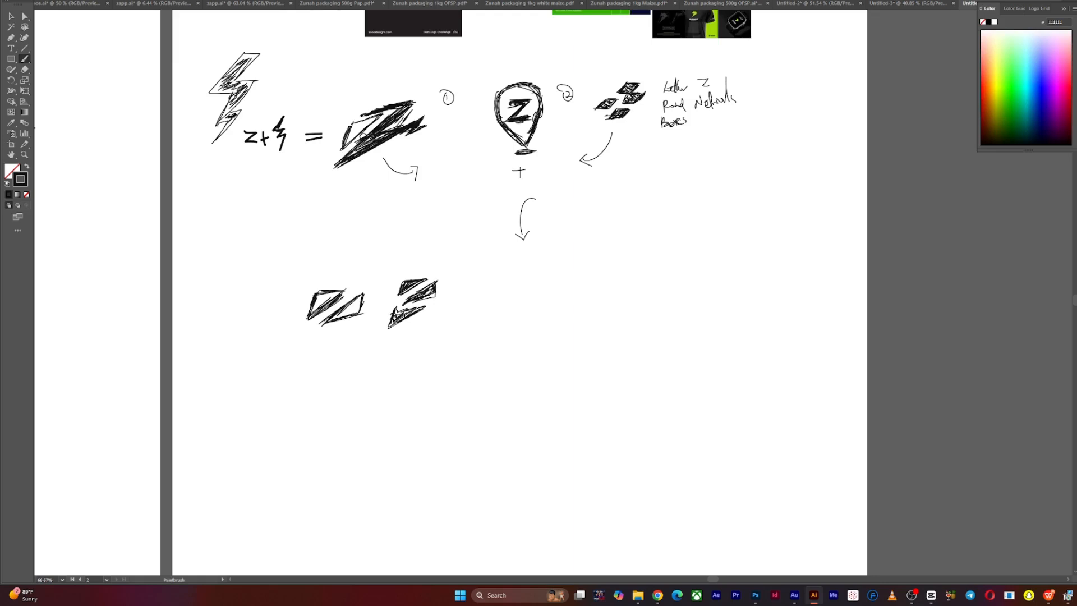
- Extend the second mark's middle piece to a sharp tip and sketch a third three-piece variation beside it, undoing stray strokes
key("ctrl+z")
mouse_move(407, 276)
left_mouse_down()
mouse_move(439, 269)
mouse_move(402, 302)
mouse_move(447, 295)
left_mouse_up()
key("ctrl+z")
key("ctrl+z")
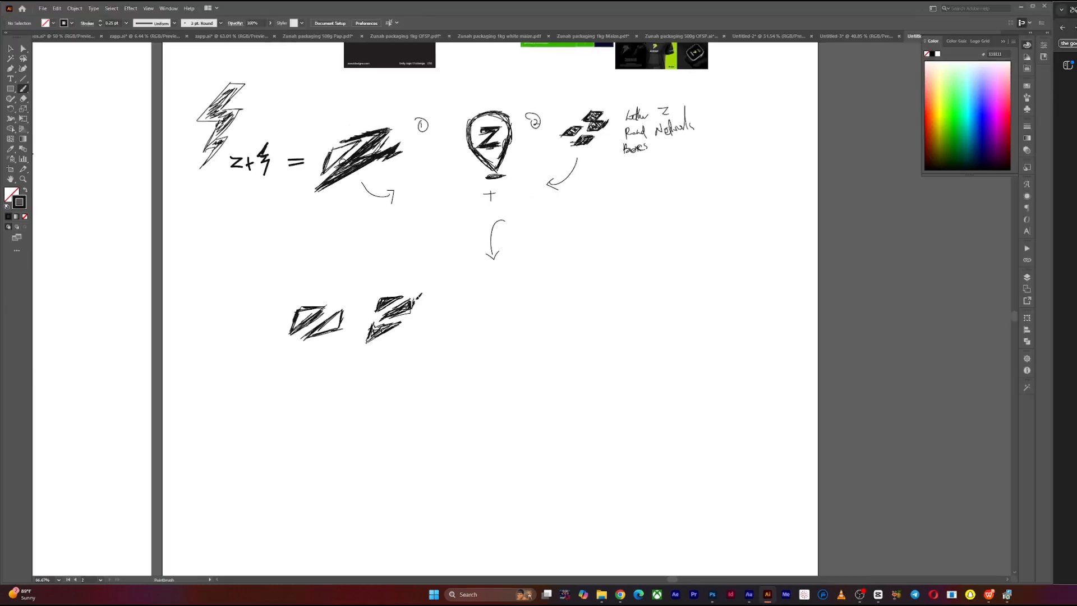
left_click_drag(488, 278, 477, 317)
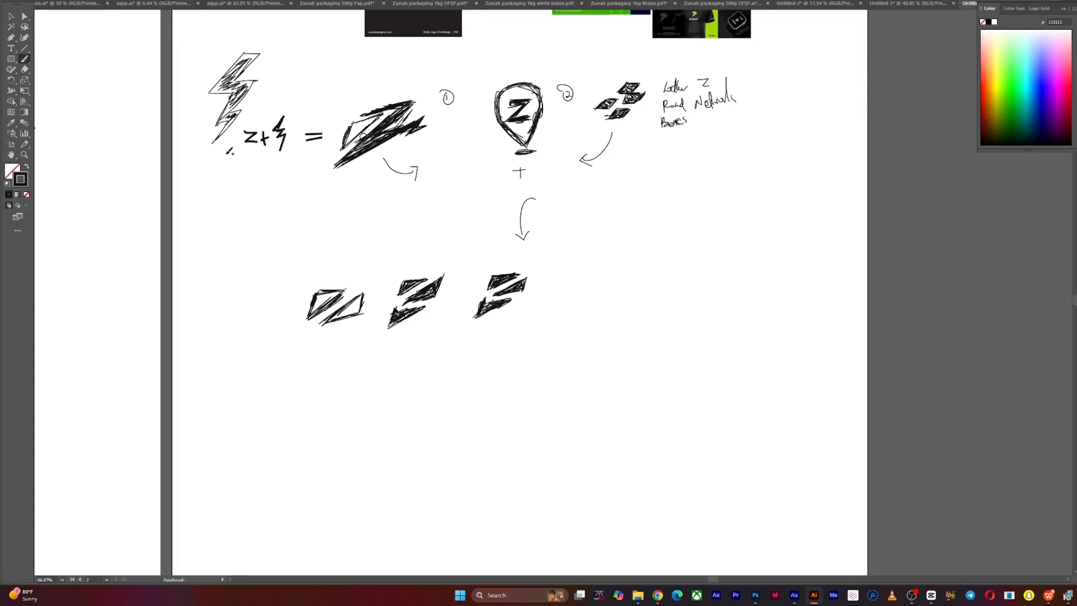
- Move all three mark sketches together up and right beneath the downward arrow, and deselect them
key("v")
left_click_drag(299, 261, 526, 332)
mouse_move(512, 291)
left_mouse_down()
mouse_move(633, 258)
mouse_move(598, 277)
left_mouse_up()
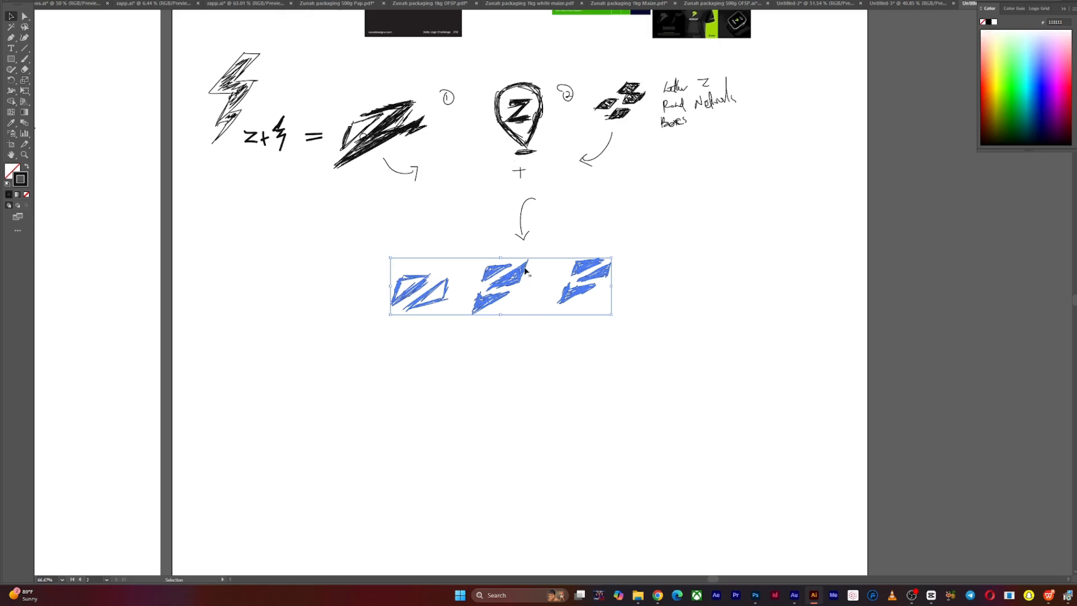
left_click(589, 230)
- Try the third mark rotated upright like a bolt, restore its slant, shift it slightly down and right, and deselect it
left_click_drag(570, 257, 614, 303)
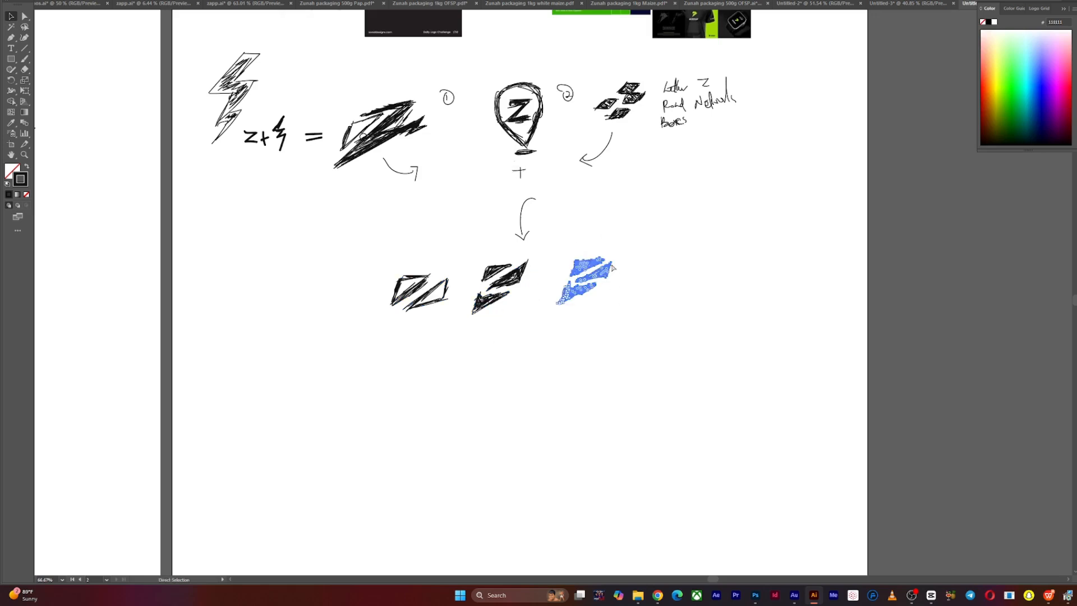
left_click_drag(614, 256, 583, 247)
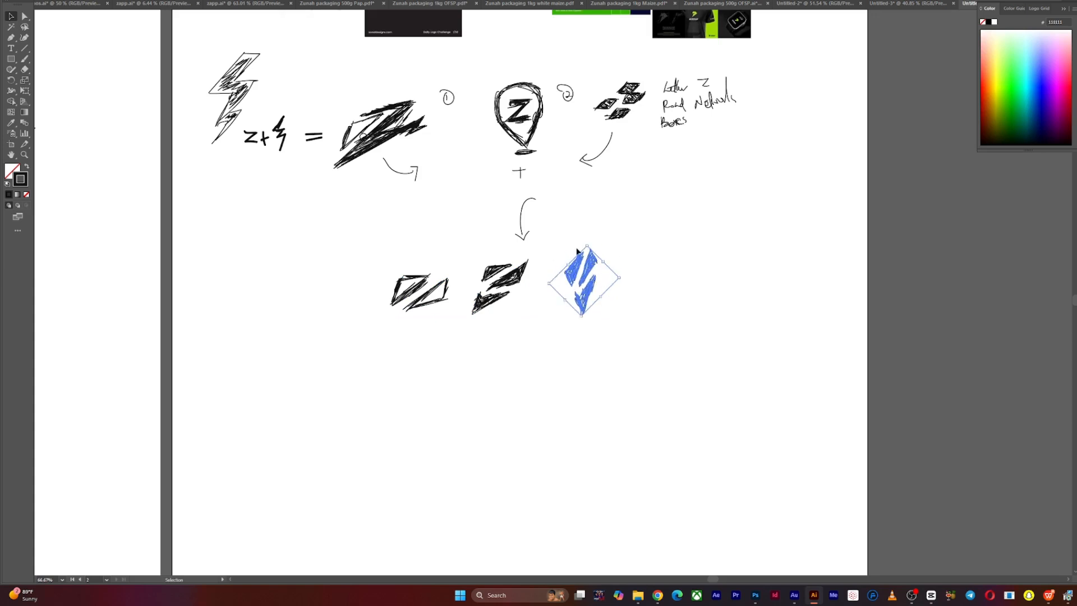
mouse_move(578, 251)
left_mouse_down()
mouse_move(608, 260)
mouse_move(599, 314)
left_mouse_up()
left_click(596, 288)
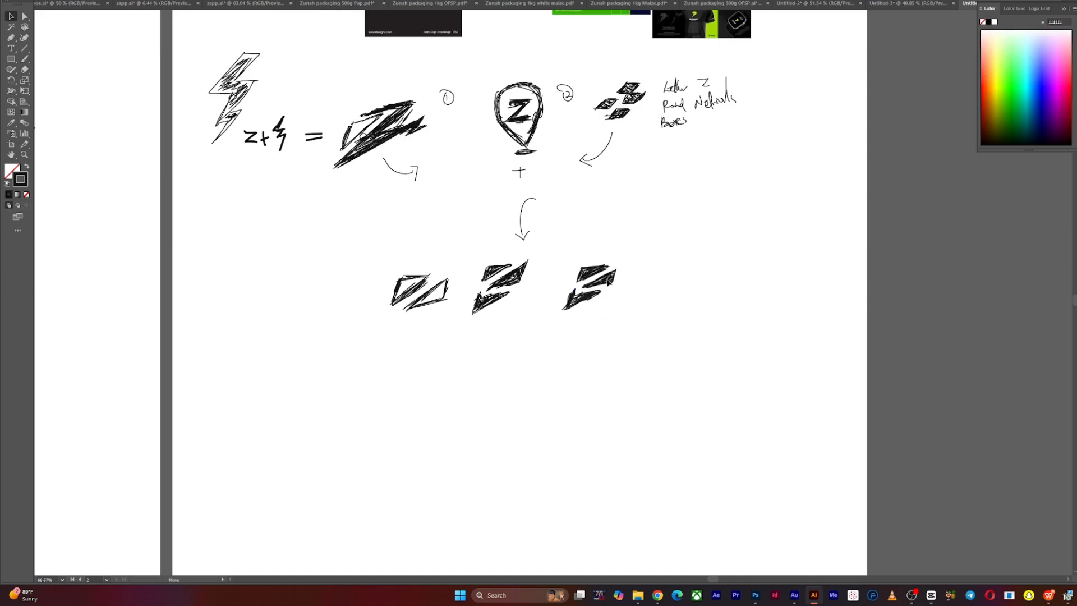
left_click(607, 279)
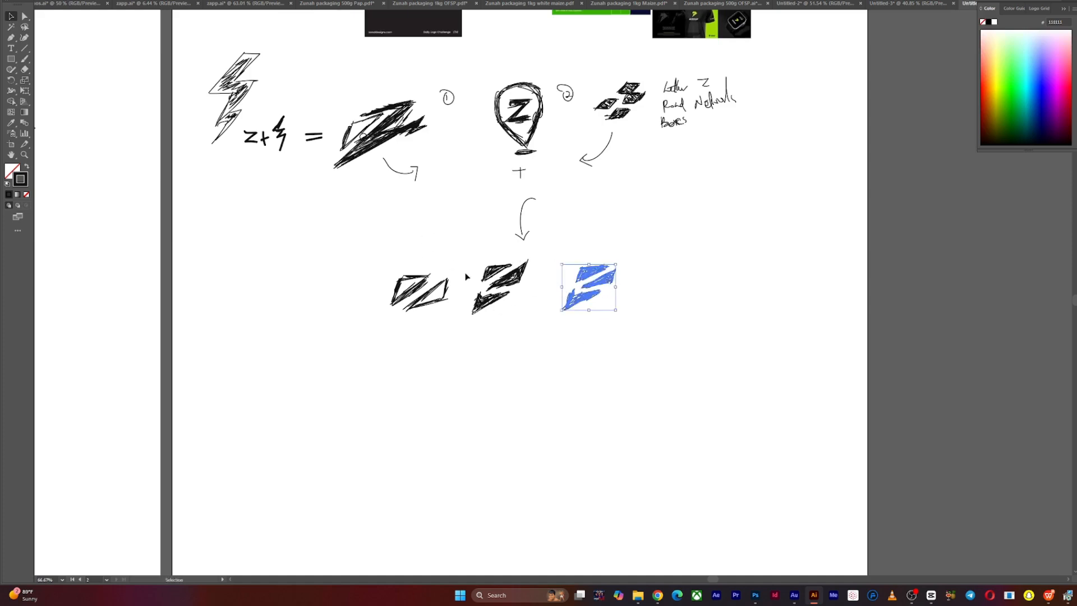
scroll(583, 295, "down", 2)
left_click_drag(513, 304, 486, 363)
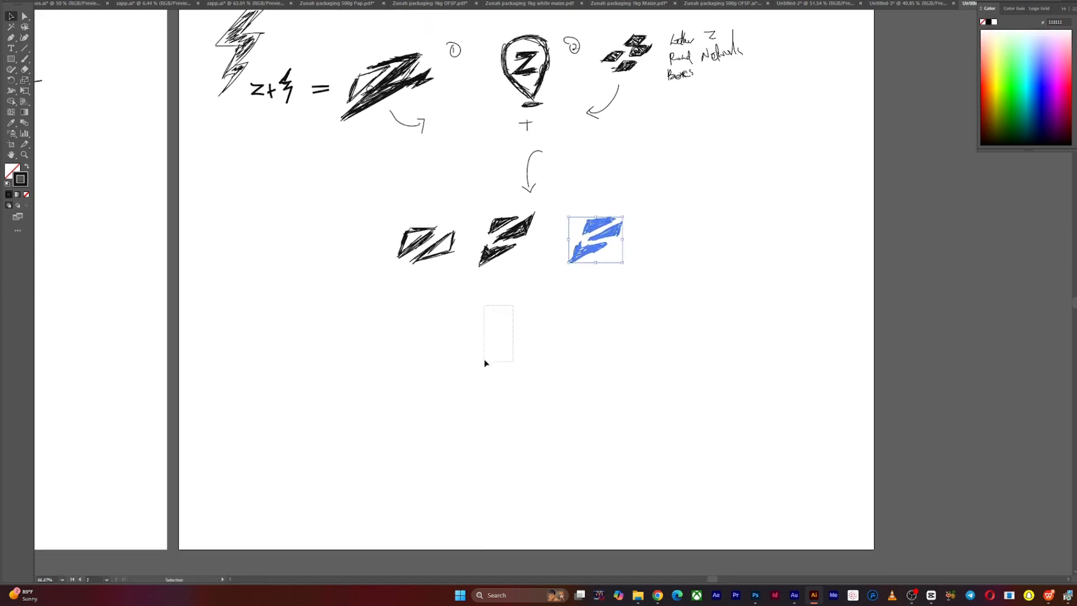
left_click_drag(485, 290, 436, 374)
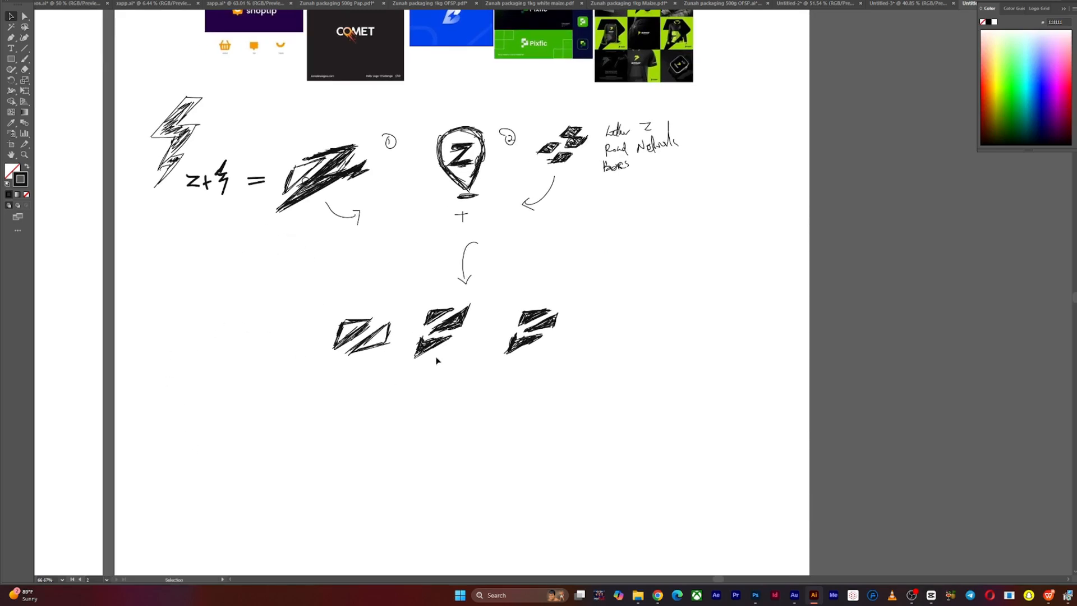
- Add a third artboard beside the second and place an enlarged copy of the third mark near its upper centre
left_click_drag(438, 252, 319, 271)
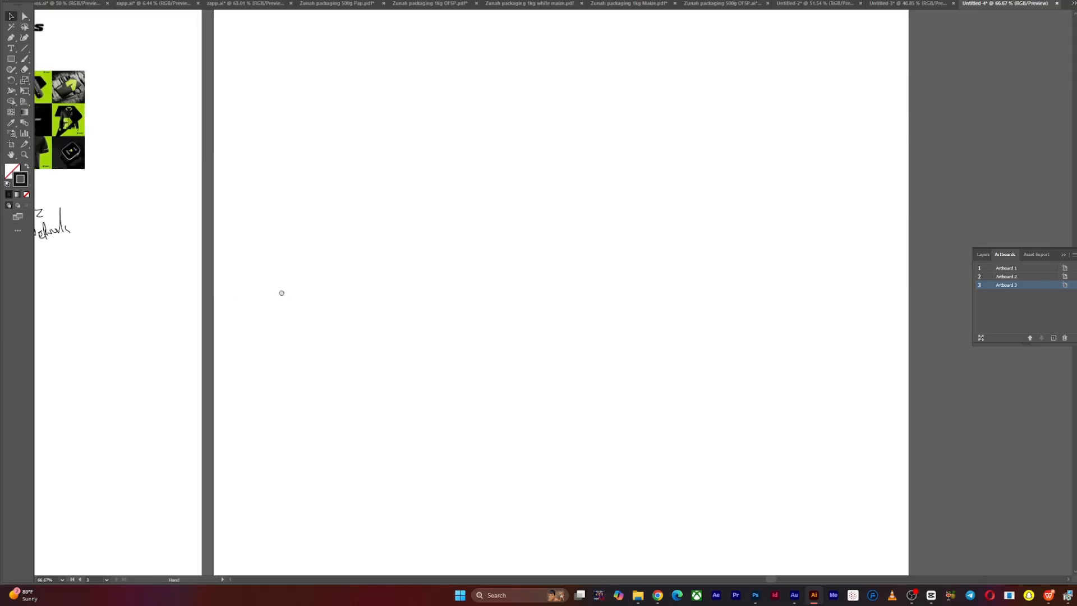
left_click_drag(281, 293, 583, 247)
left_click(225, 365)
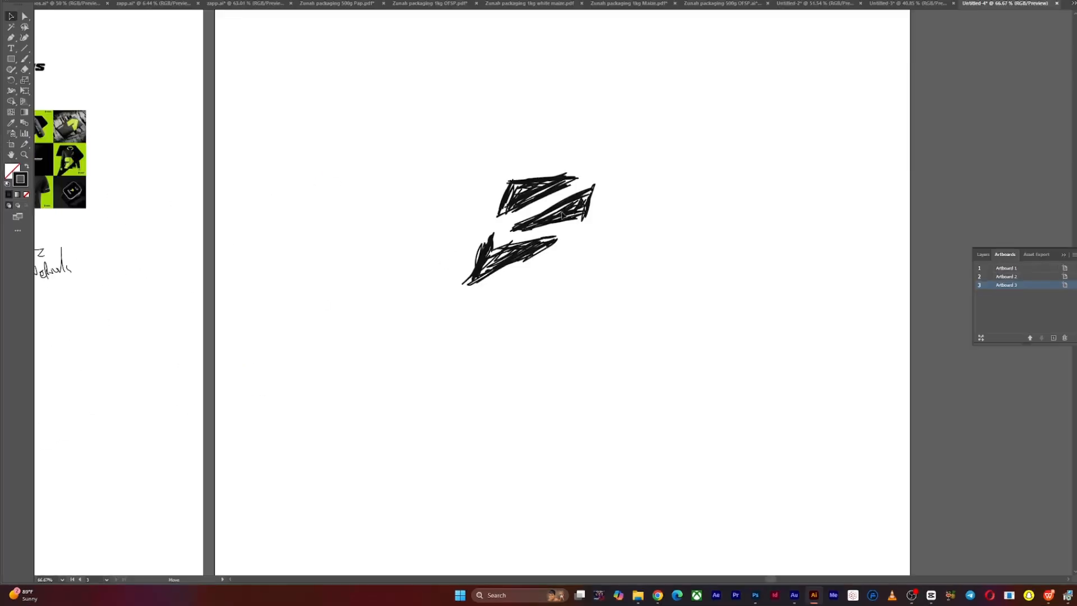
left_click_drag(563, 215, 576, 236)
scroll(586, 254, "right", 3)
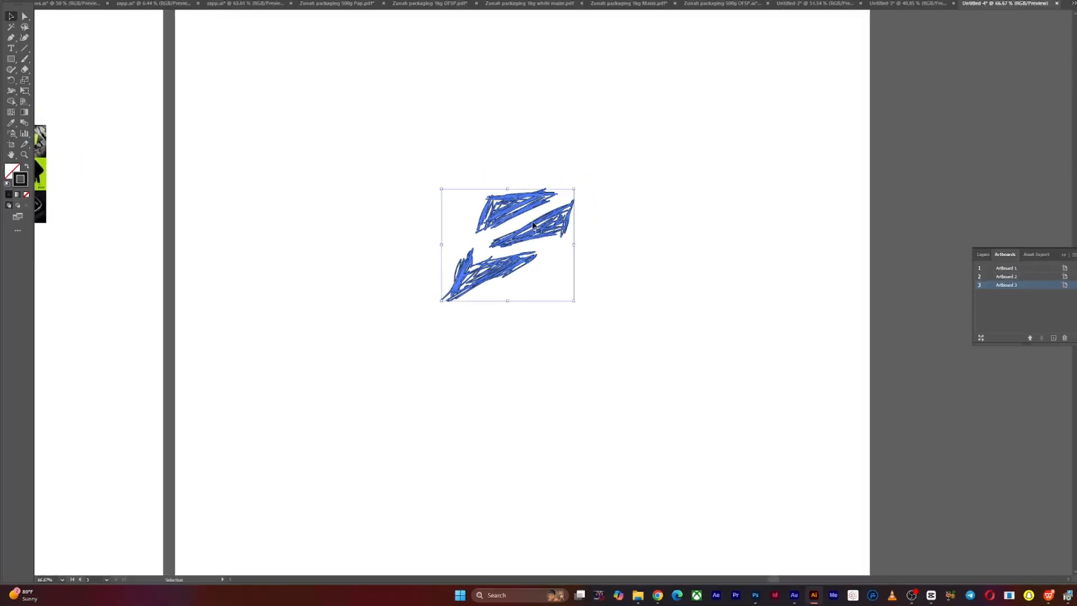
left_click(577, 240)
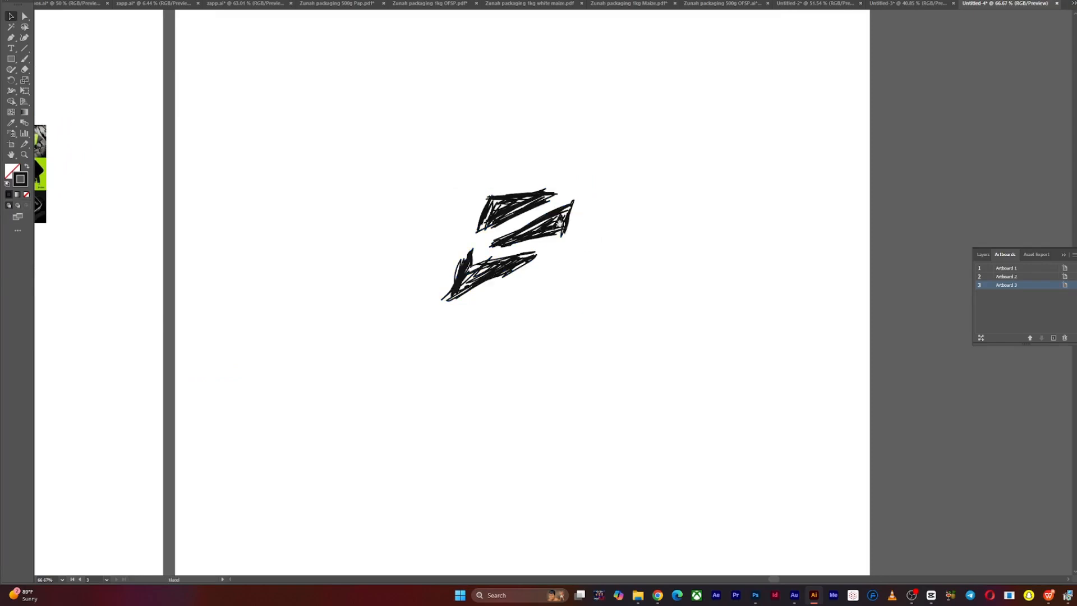
scroll(577, 240, "right", 2)
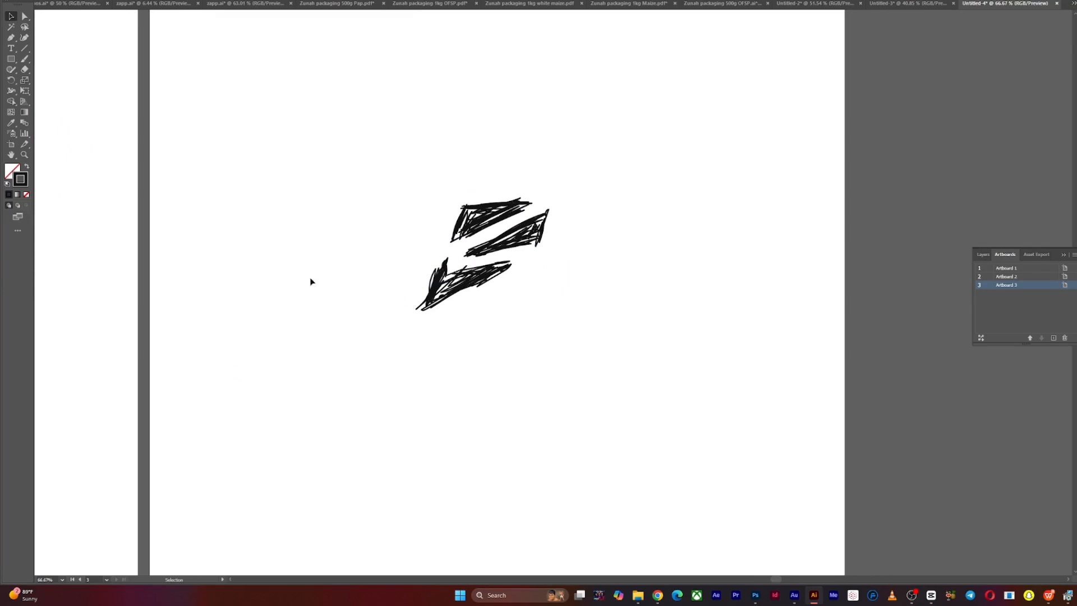
scroll(594, 265, "right", 3)
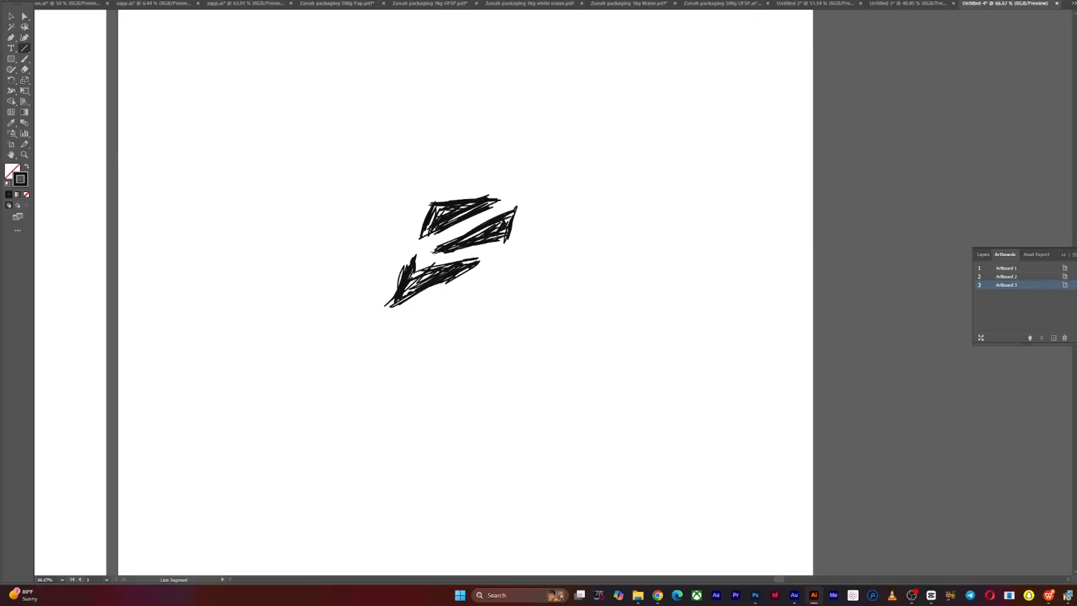
- Draw a slanted line along the left side of the mark sketch and place a parallel copy at its right side
left_click_drag(437, 193, 367, 346)
left_click_drag(406, 267, 411, 255)
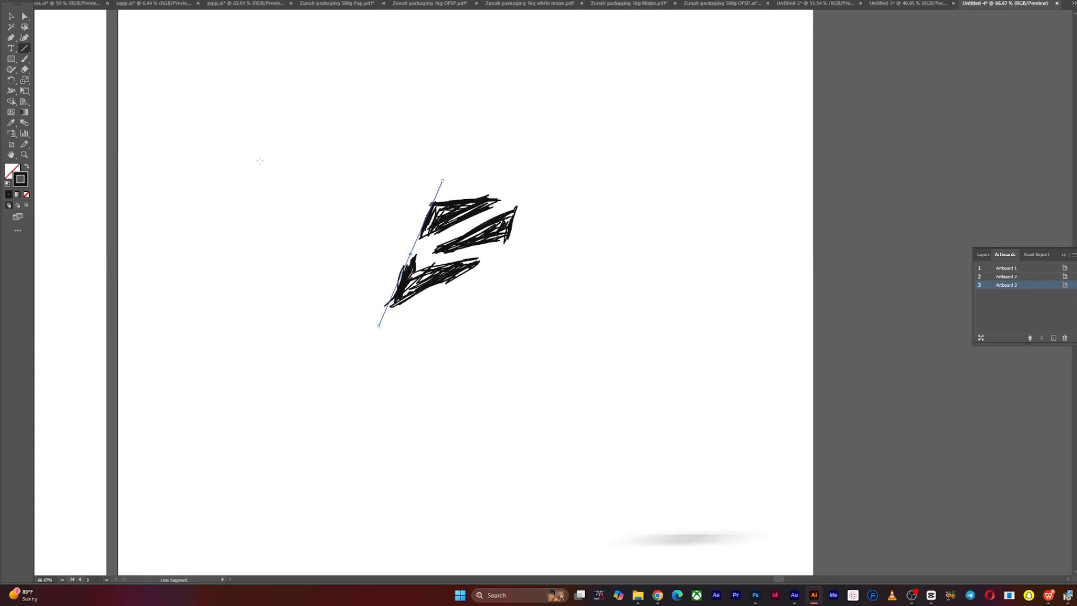
left_click(11, 16)
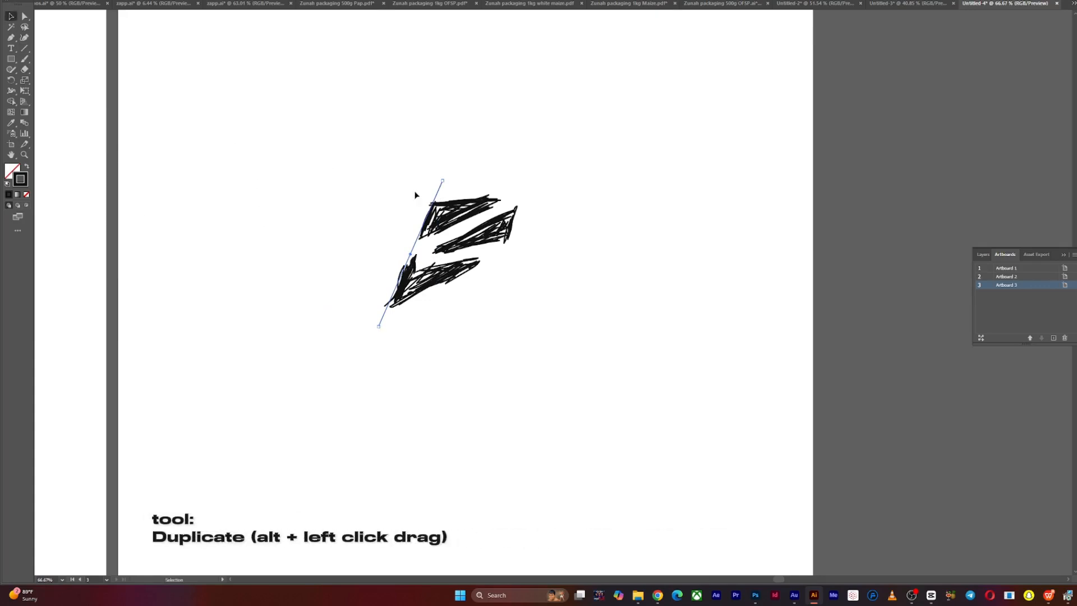
left_click_drag(415, 263, 507, 241)
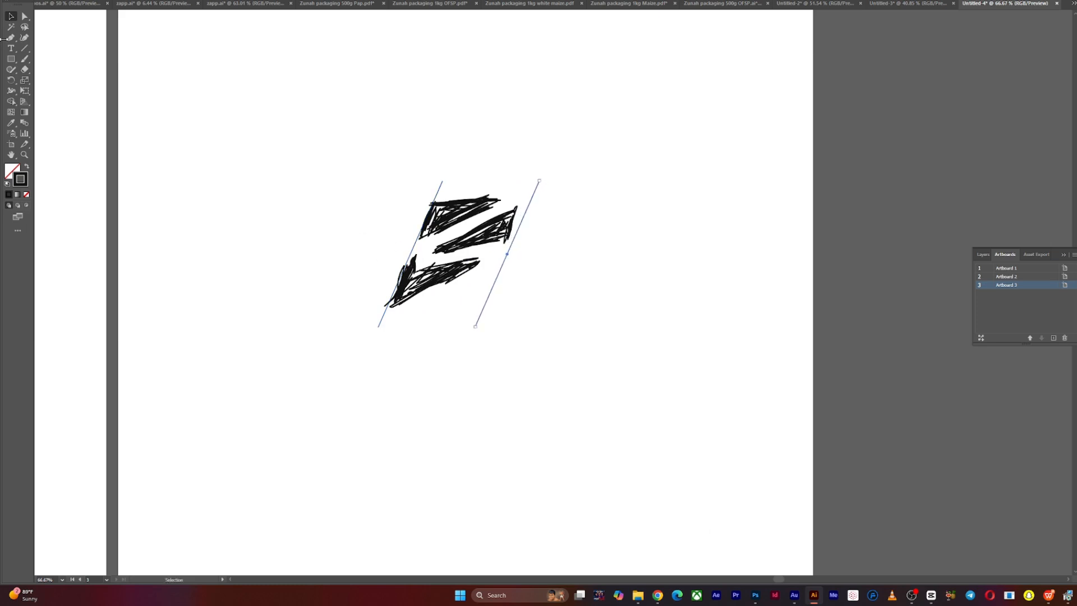
- Draw straight lines along the lower piece's bottom edge and the top piece's upper and lower edges, extending them past the sketch
left_click(25, 48)
mouse_move(376, 311)
left_mouse_down()
mouse_move(539, 261)
mouse_move(533, 250)
left_mouse_up()
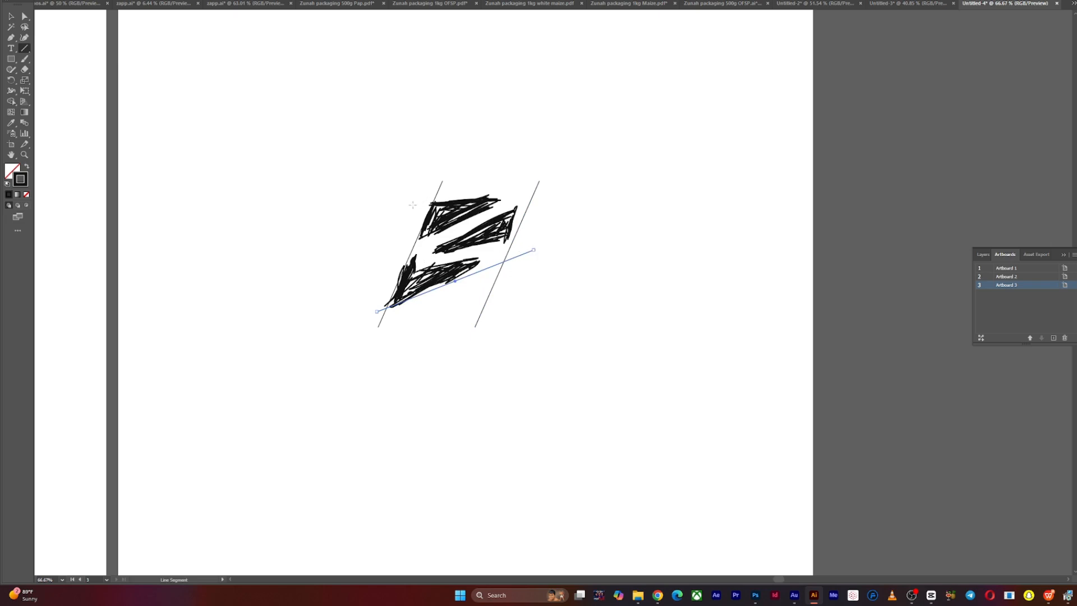
left_click_drag(409, 204, 573, 184)
left_click_drag(396, 245, 566, 170)
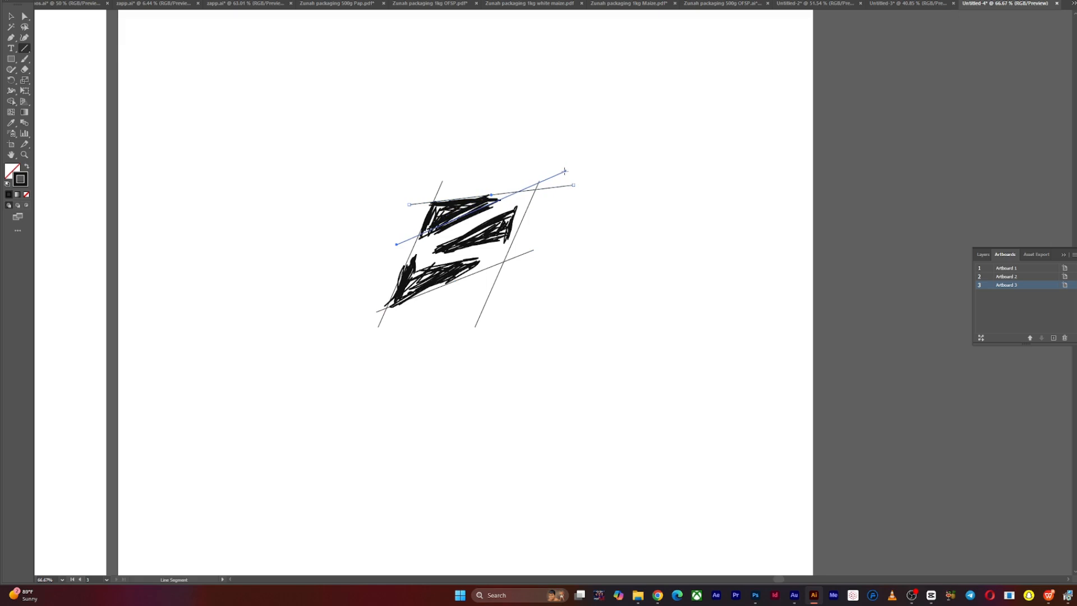
- Add a short notch line and a line parallel to the top one along the lower piece's upper edge, undoing the steeper attempt
left_click_drag(397, 248, 396, 252)
left_click(11, 15)
left_click_drag(412, 274, 419, 298)
left_click_drag(409, 256, 413, 248)
left_click_drag(391, 283, 540, 236)
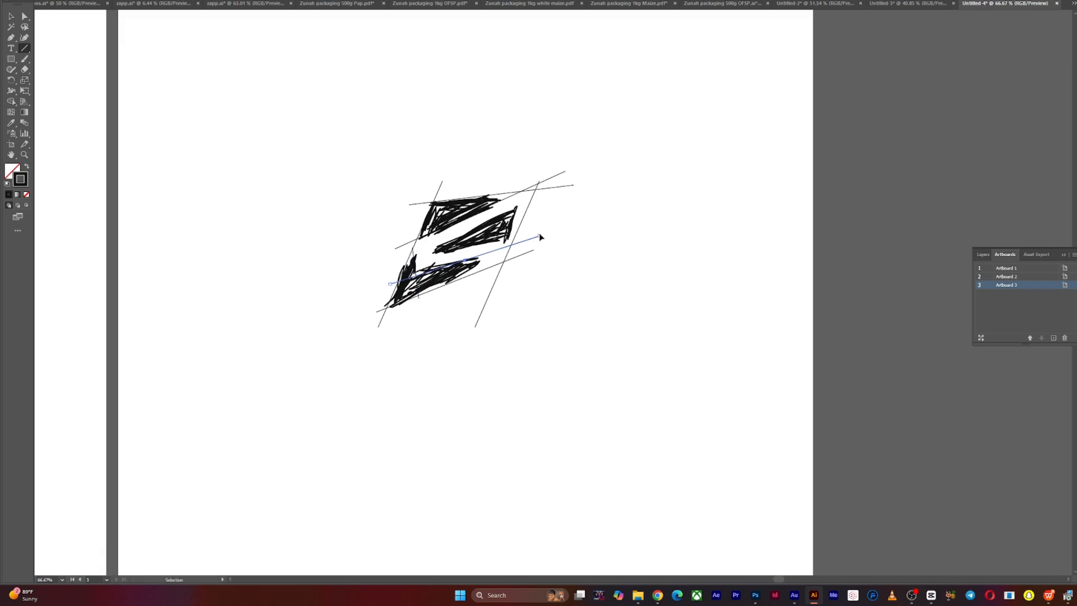
key("ctrl+z")
left_click_drag(549, 192, 512, 262)
key("v")
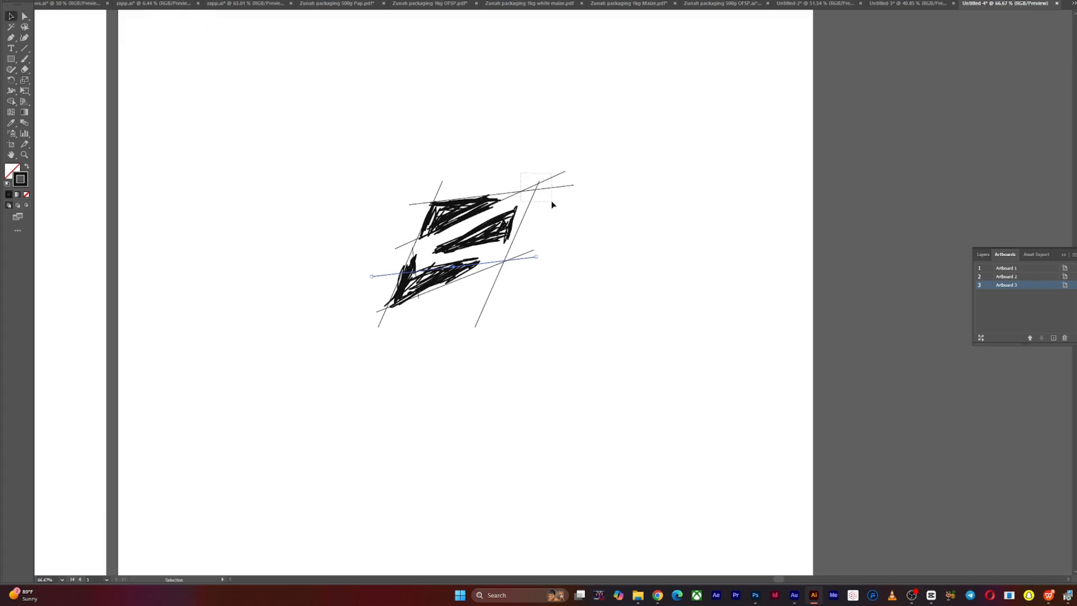
- Select all the construction lines and form the top and lower pieces as closed shapes with the Shape Builder
left_click_drag(552, 205, 552, 205)
left_click(523, 254, "shift")
left_click(527, 258, "shift")
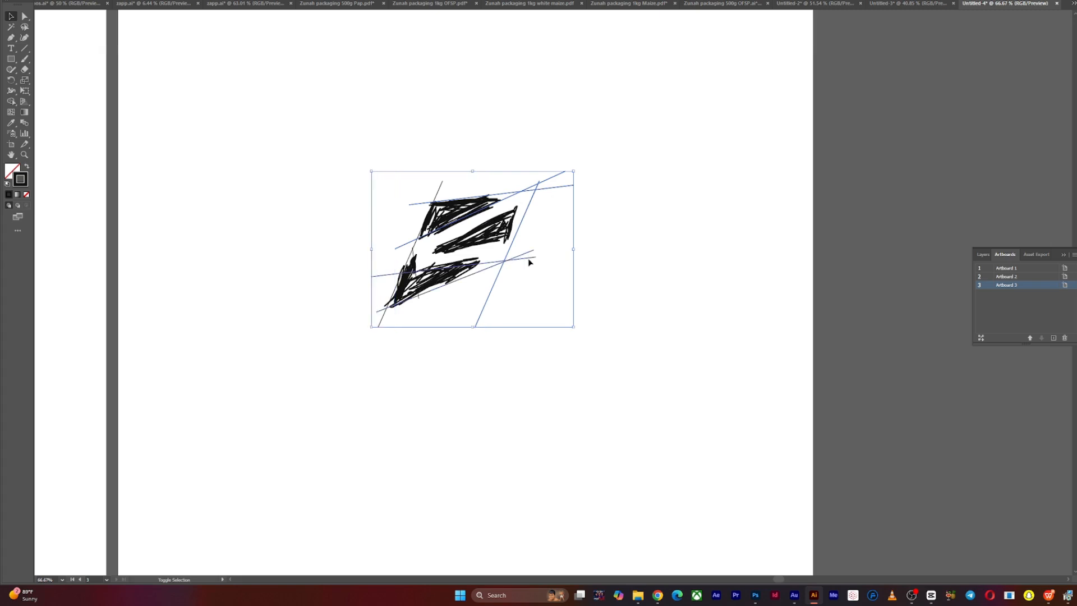
left_click(11, 102)
mouse_move(465, 270)
left_mouse_down()
mouse_move(403, 295)
mouse_move(412, 268)
left_mouse_up()
left_click(453, 211)
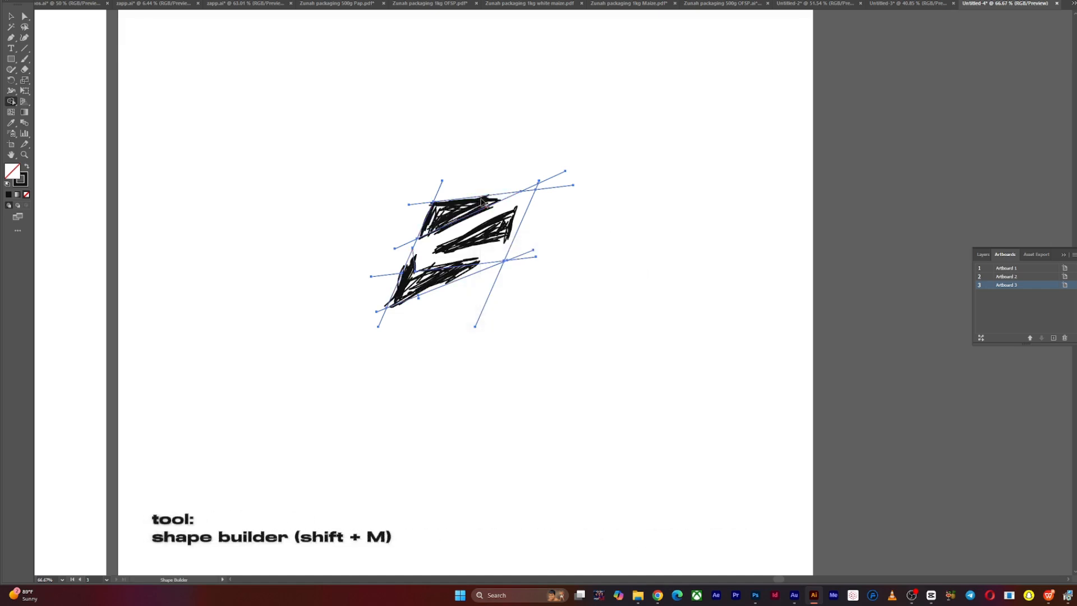
- Move the two traced pieces up and left of the sketch and give them a solid black fill without a stroke
left_click(11, 16)
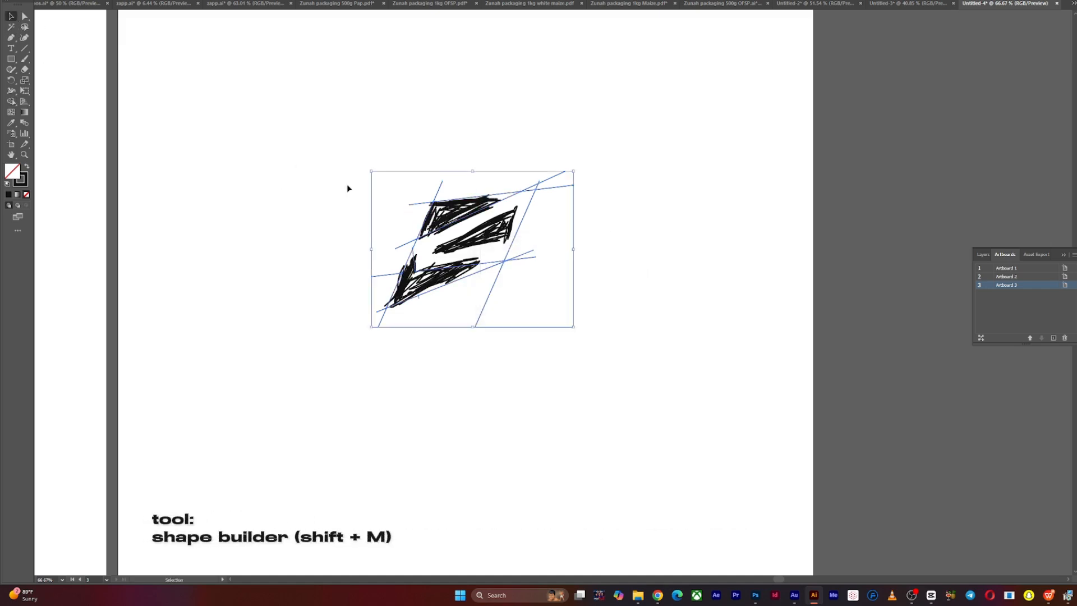
left_click(427, 169)
left_click(507, 198)
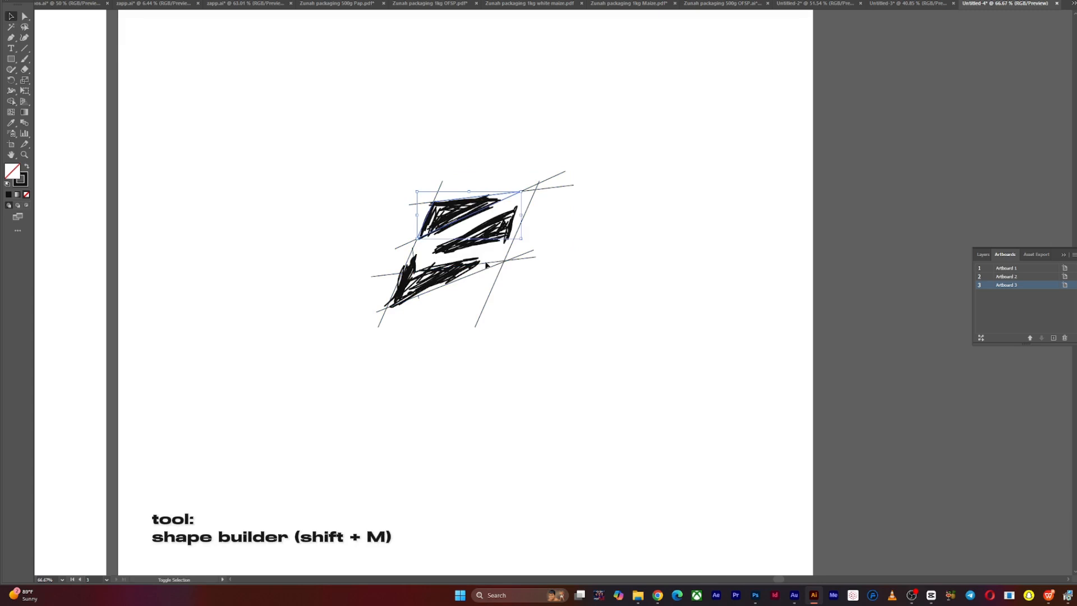
left_click(486, 264, "shift")
mouse_move(487, 265)
left_mouse_down()
mouse_move(304, 309)
mouse_move(281, 170)
left_mouse_up()
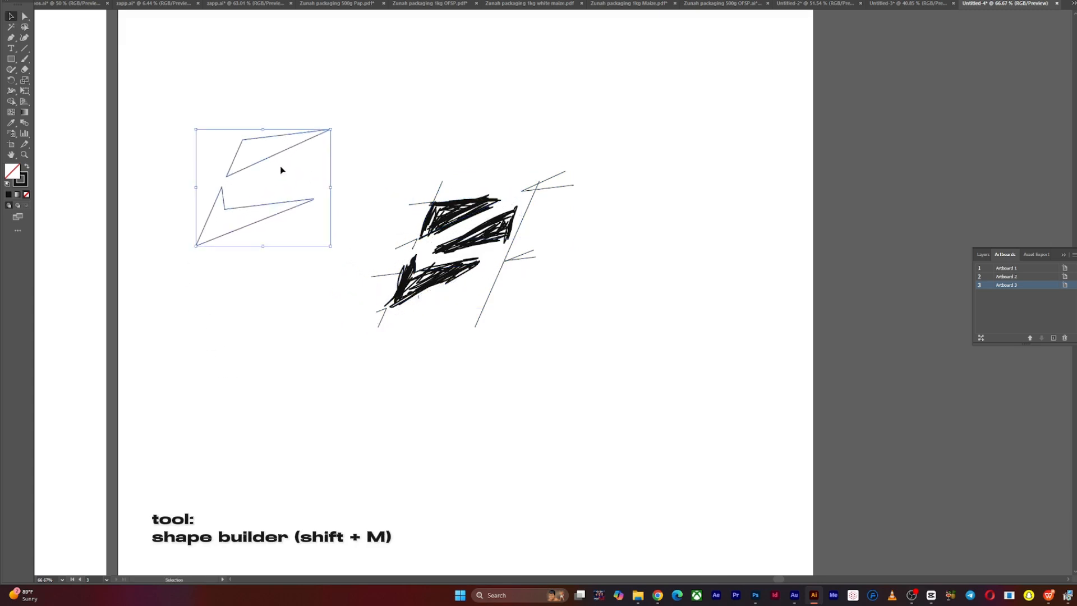
left_click(27, 166)
left_click(316, 172)
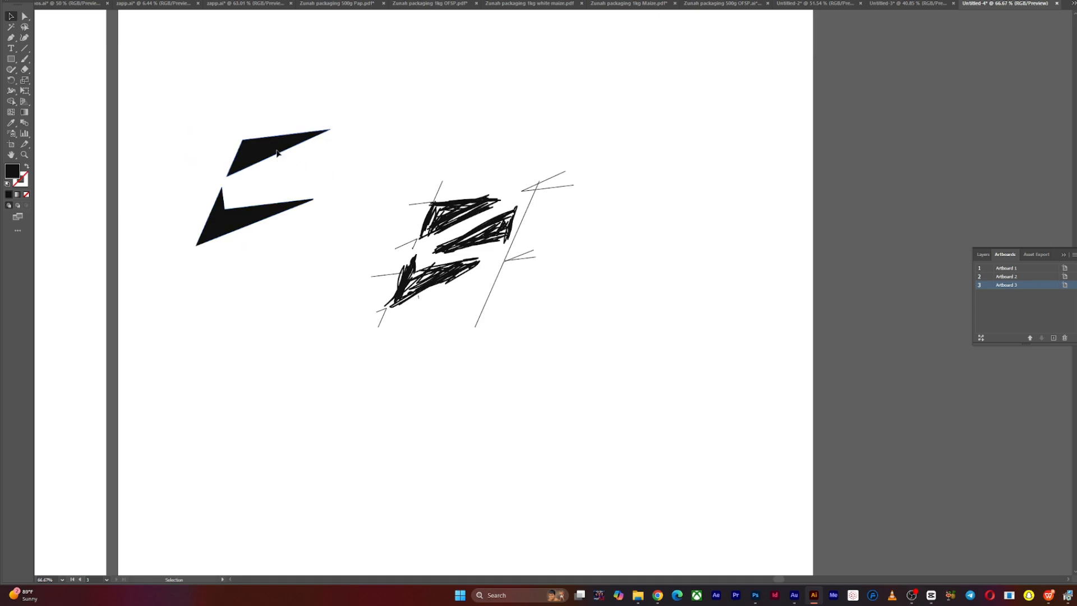
- Place a copy of the top piece rotated by 180 degrees as the middle piece, and shift the mark slightly left and down
left_click(280, 155)
left_click_drag(259, 152, 308, 175, "alt")
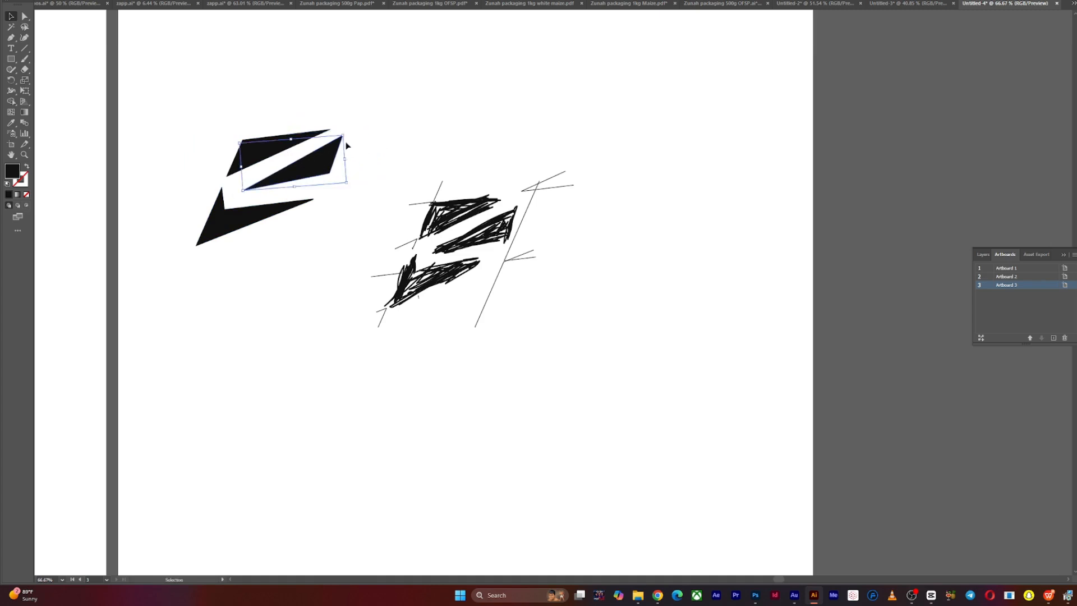
left_click_drag(347, 135, 322, 167)
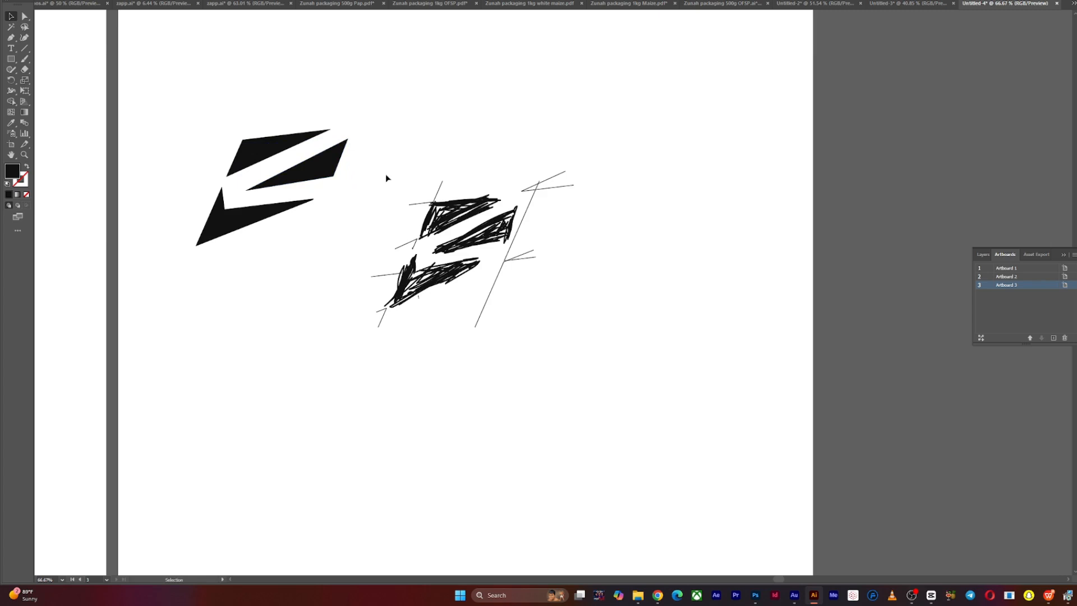
left_click(318, 174)
mouse_move(319, 174)
left_mouse_down()
mouse_move(480, 257)
mouse_move(507, 239)
mouse_move(303, 179)
left_mouse_up()
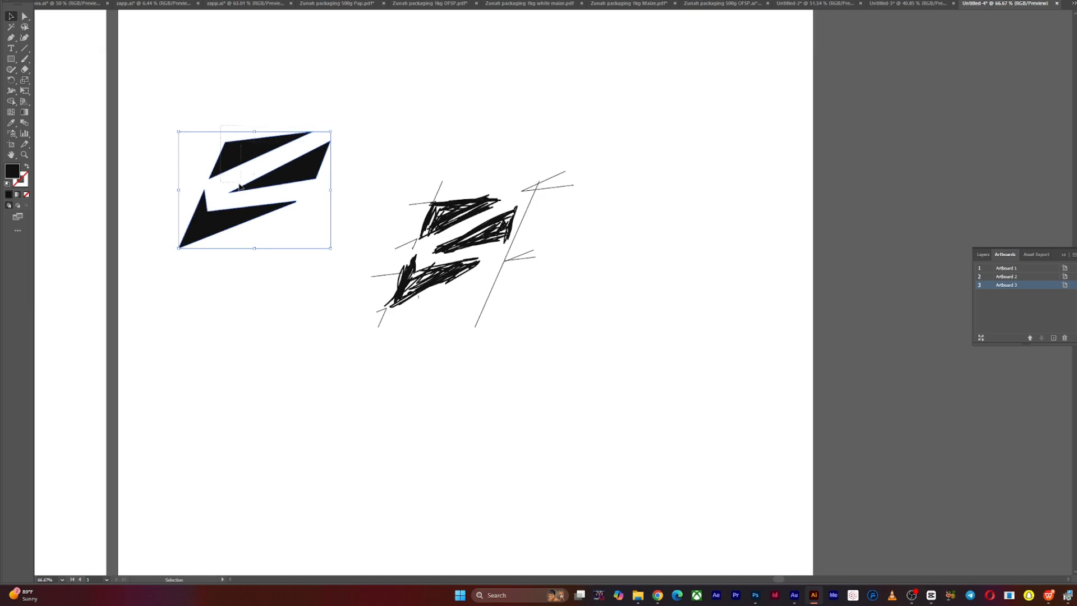
- Delete the hand-drawn sketch and the leftover construction lines beside the black mark
left_click_drag(220, 200, 317, 188)
left_click(388, 155)
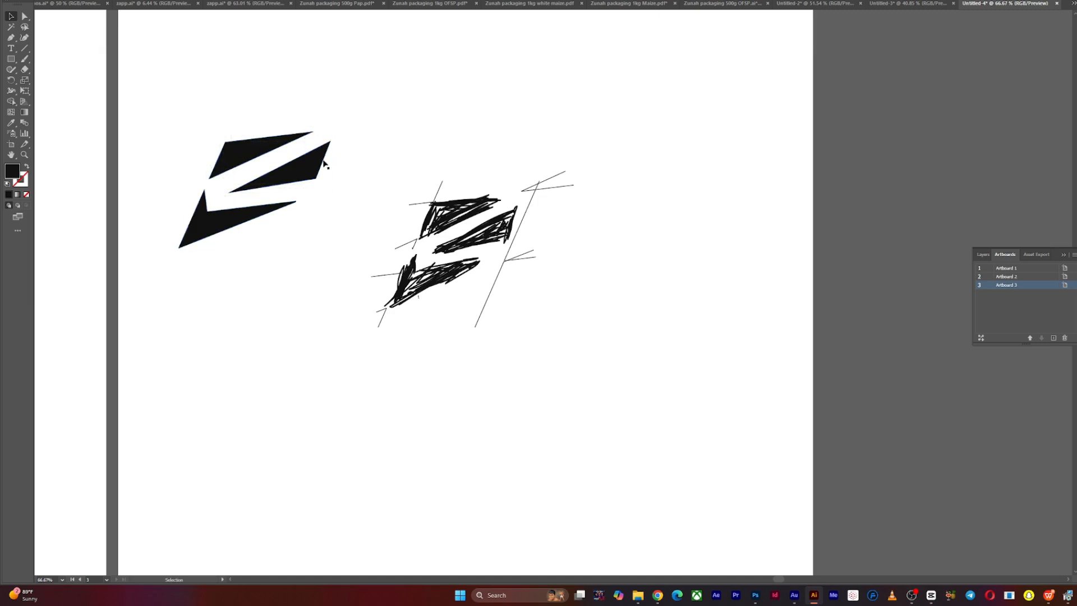
left_click(320, 163)
left_click(218, 167)
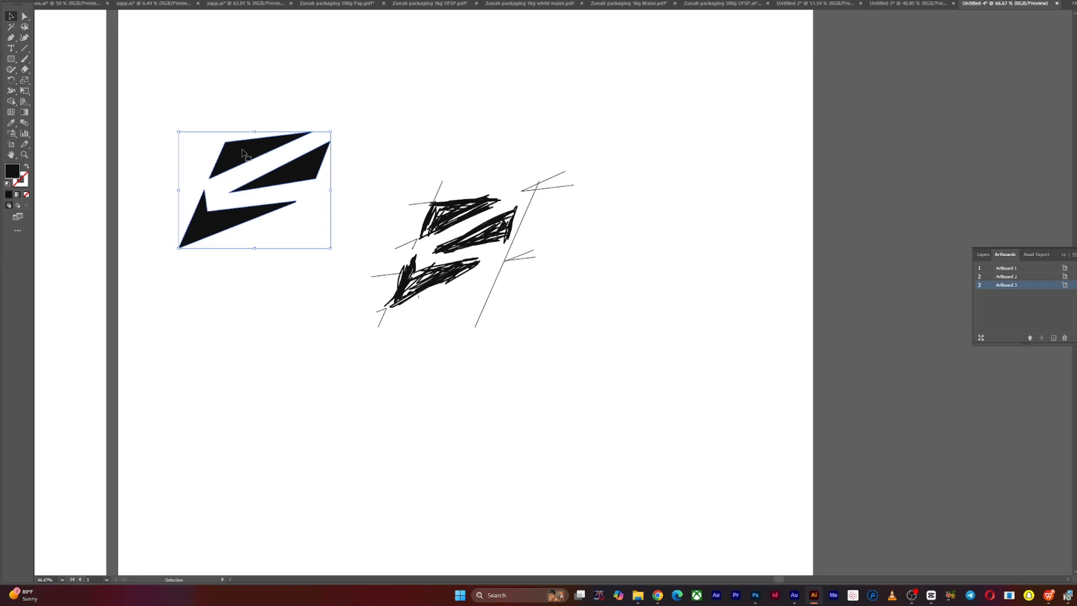
left_click(333, 164)
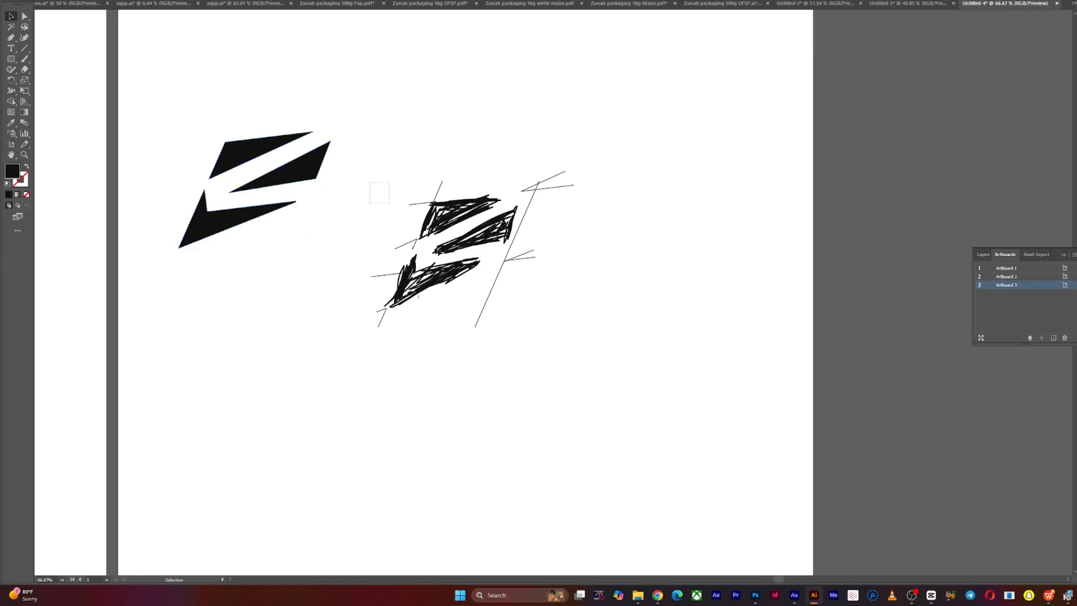
left_click_drag(373, 181, 570, 311)
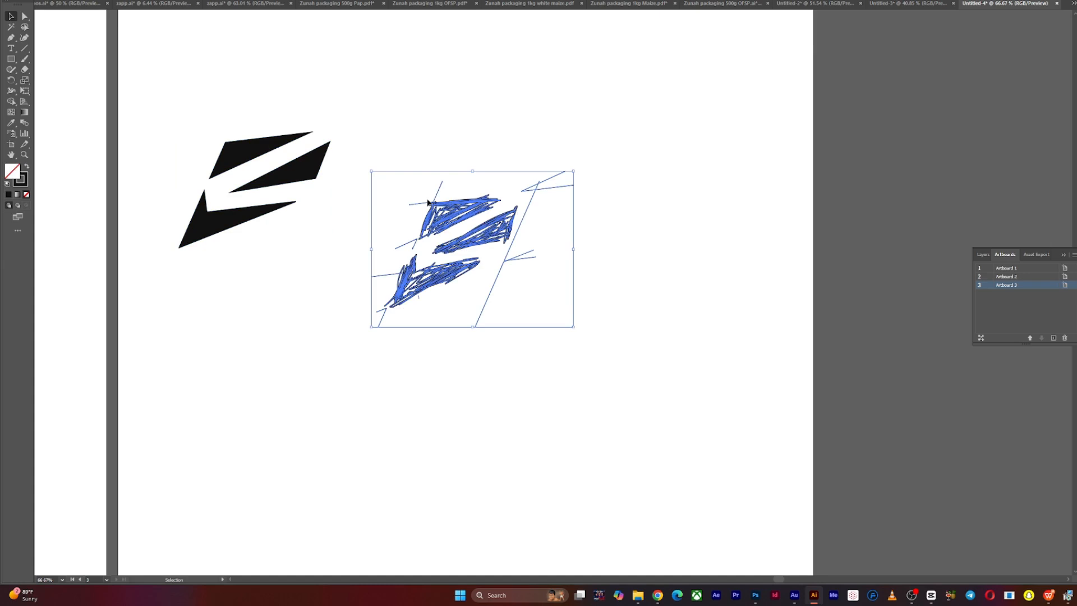
key("Delete")
- Place a copy of the handwritten Letter Z, Road Network, Boxes note beside the last mark sketch on the second artboard
key("space")
left_click_drag(310, 192, 680, 166)
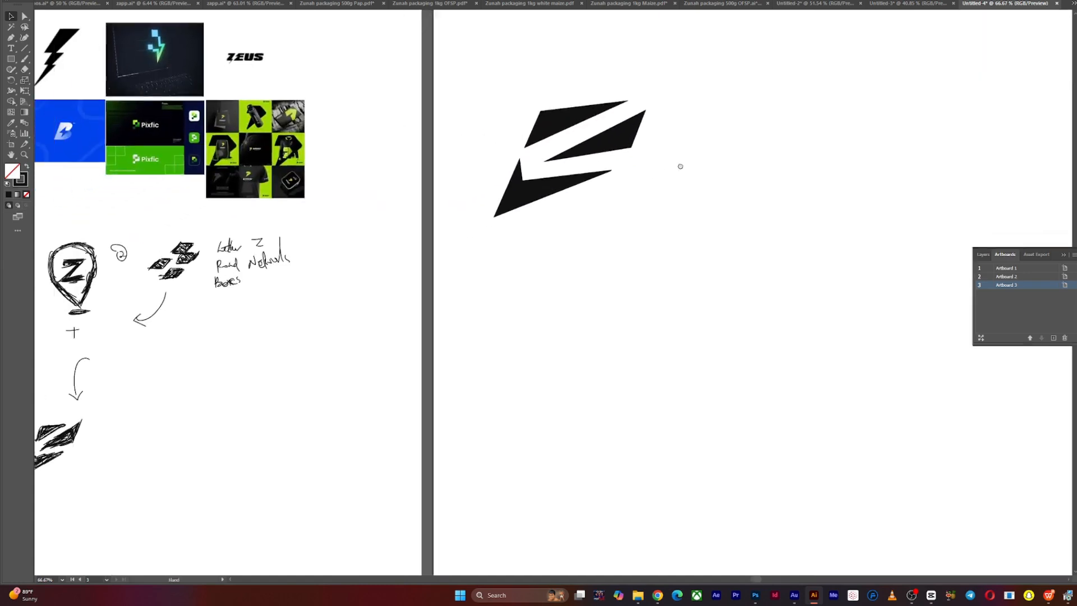
left_click_drag(337, 258, 529, 206)
left_click_drag(307, 257, 449, 239)
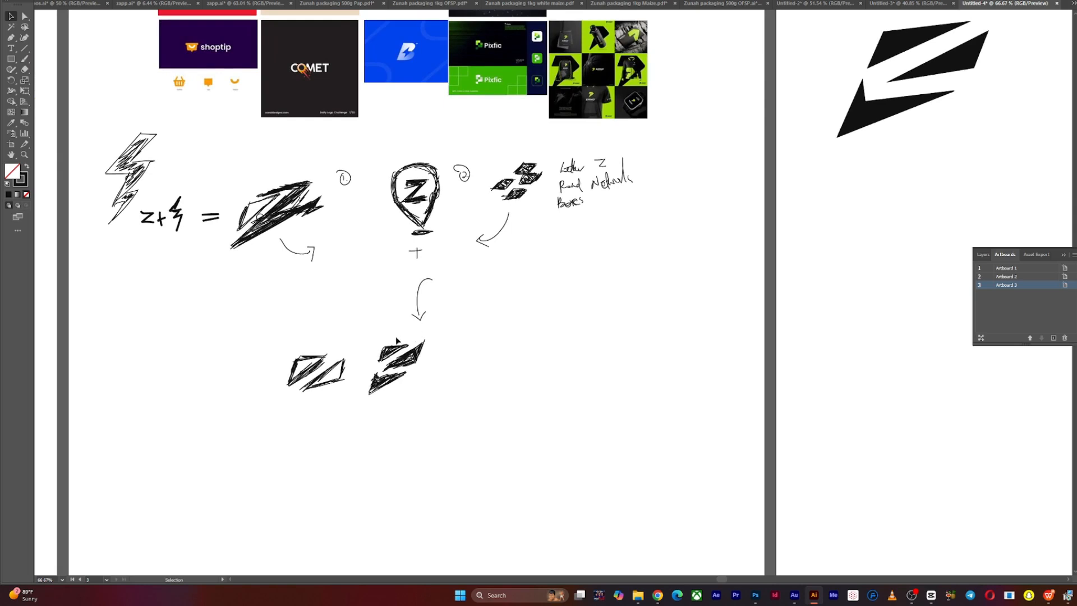
left_click_drag(546, 157, 506, 362)
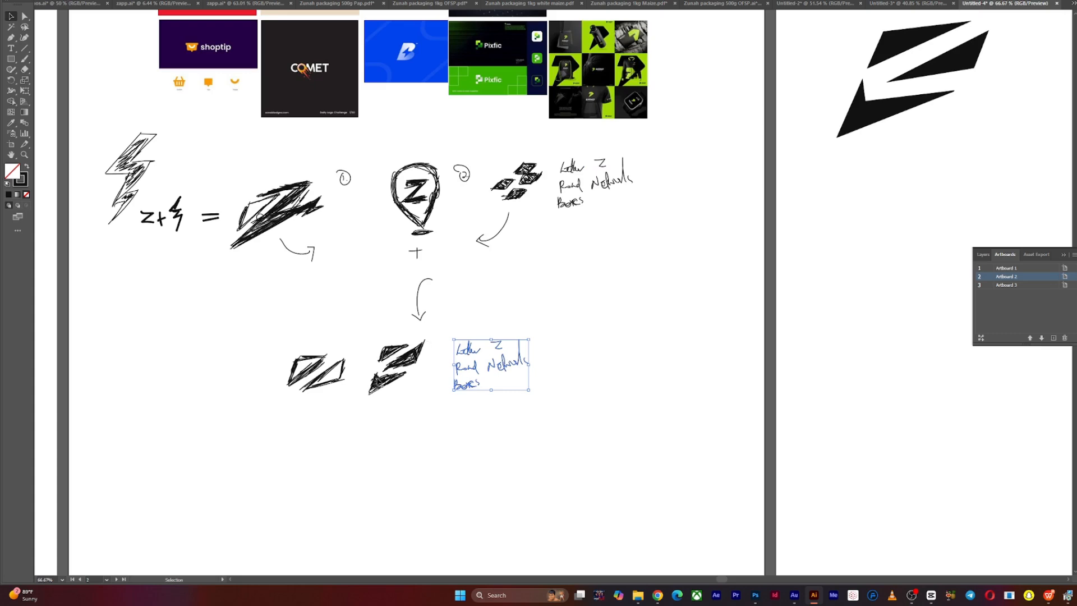
- Review the Zapp mind map and the concept sketches on the first two artboards against the black mark
scroll(139, 281, "left", 10)
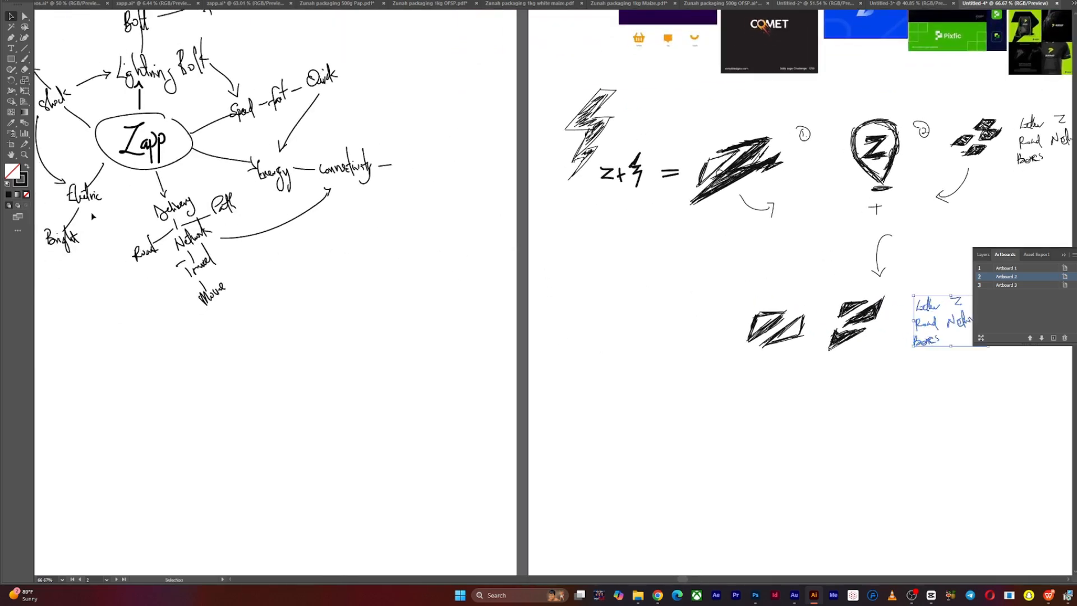
scroll(287, 160, "up", 3)
scroll(287, 160, "left", 3)
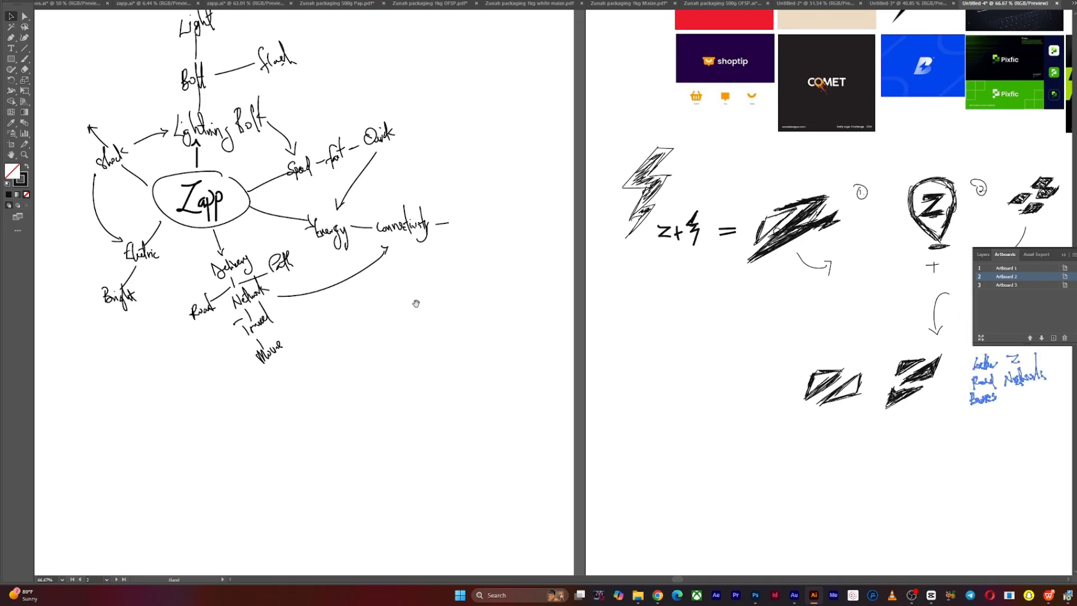
scroll(413, 303, "up", 4)
scroll(414, 303, "left", 1)
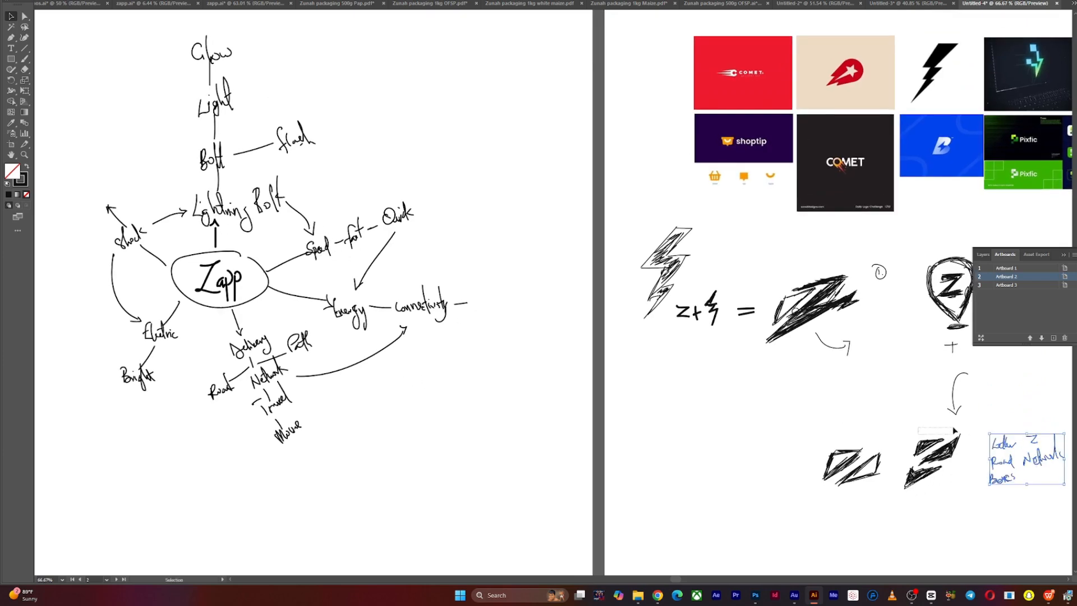
left_click_drag(954, 429, 569, 259)
left_click_drag(687, 253, 442, 416)
left_click_drag(746, 79, 766, 156)
left_click_drag(714, 238, 712, 239)
left_click(682, 246)
left_click_drag(267, 331, 555, 374)
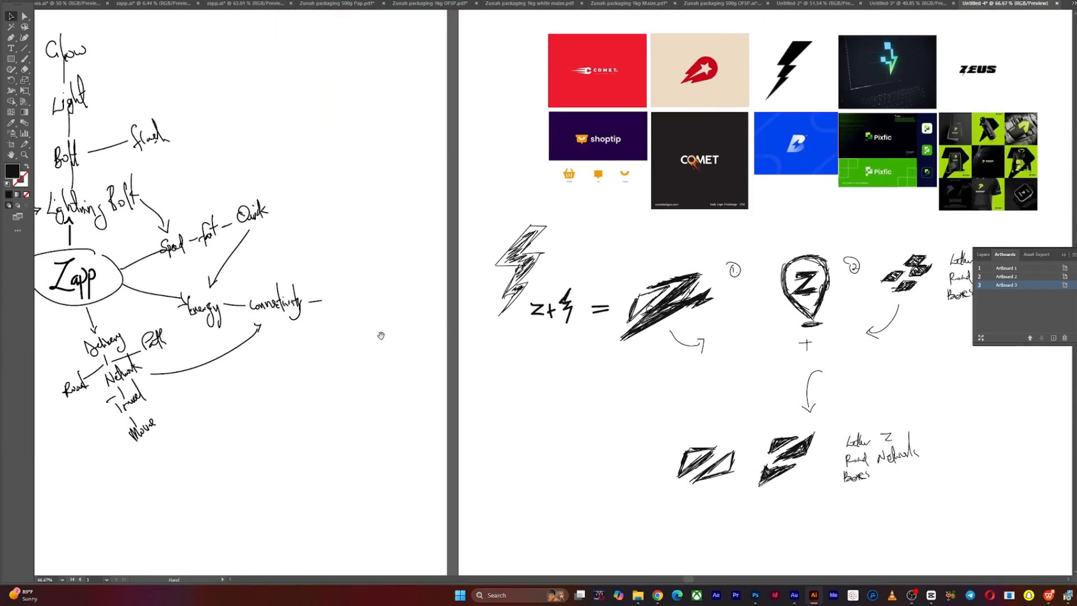
left_click_drag(380, 334, 497, 250)
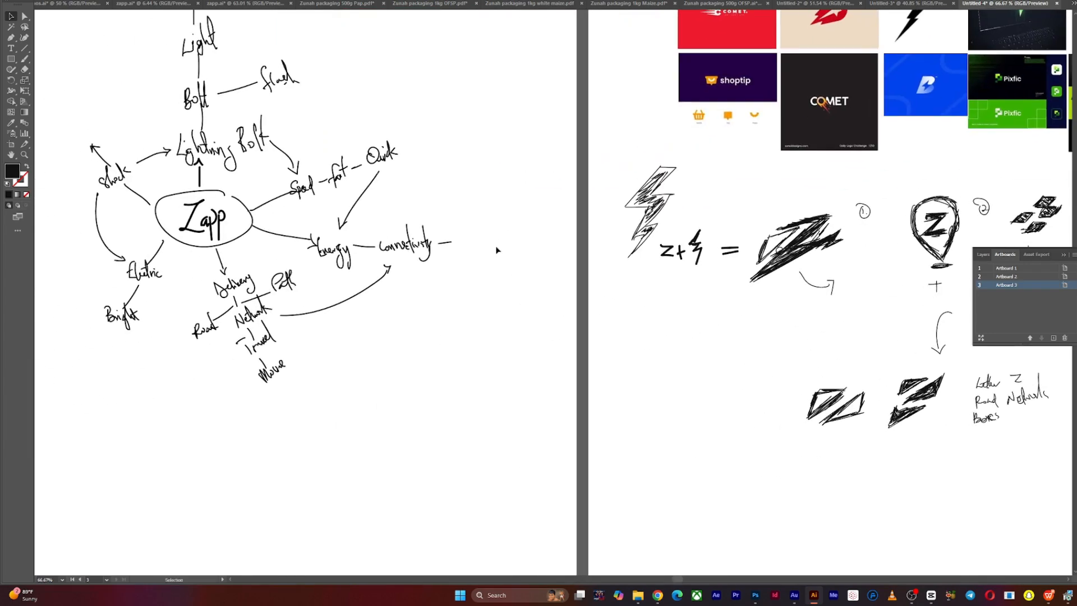
- Rotate the whole black mark by 180 degrees, undoing the partial rotation, and move it up and right on the third artboard
left_click_drag(736, 259, 283, 195)
left_click_drag(742, 152, 284, 240)
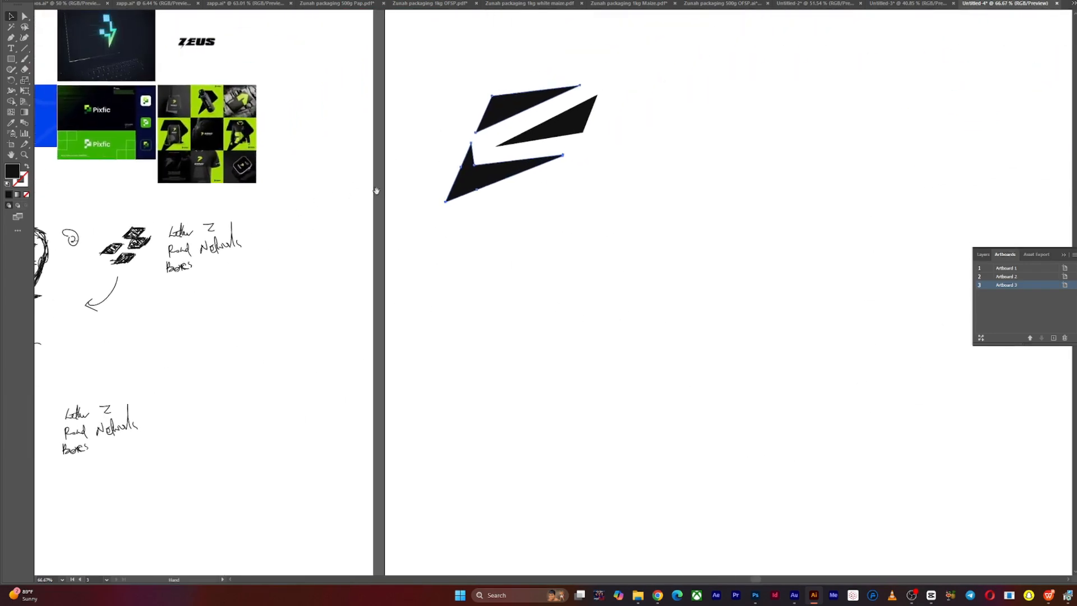
left_click_drag(430, 113, 277, 162)
left_click_drag(430, 257, 455, 238)
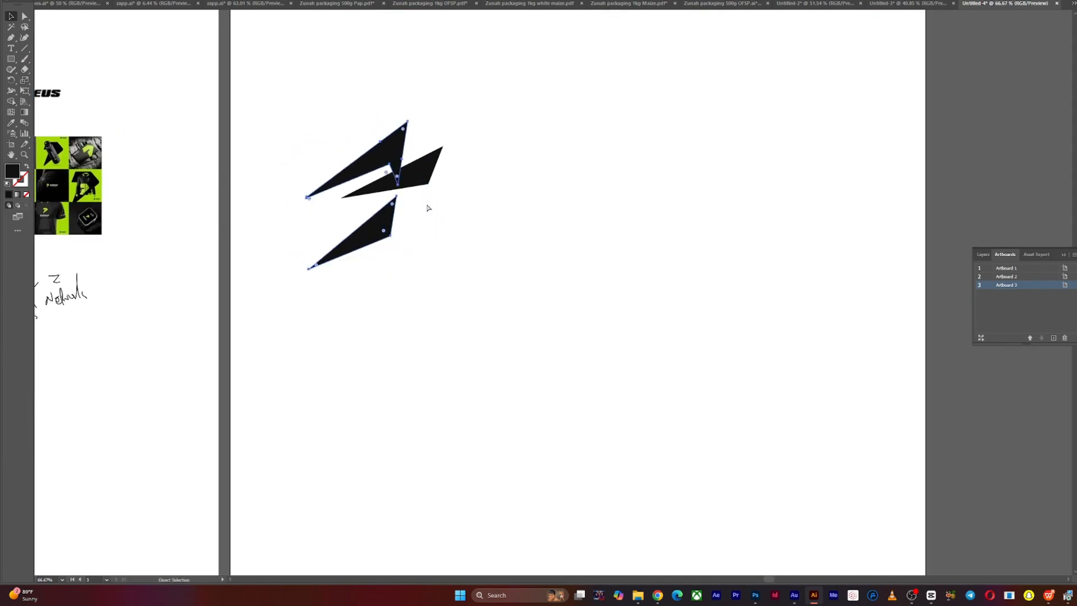
key("ctrl+z")
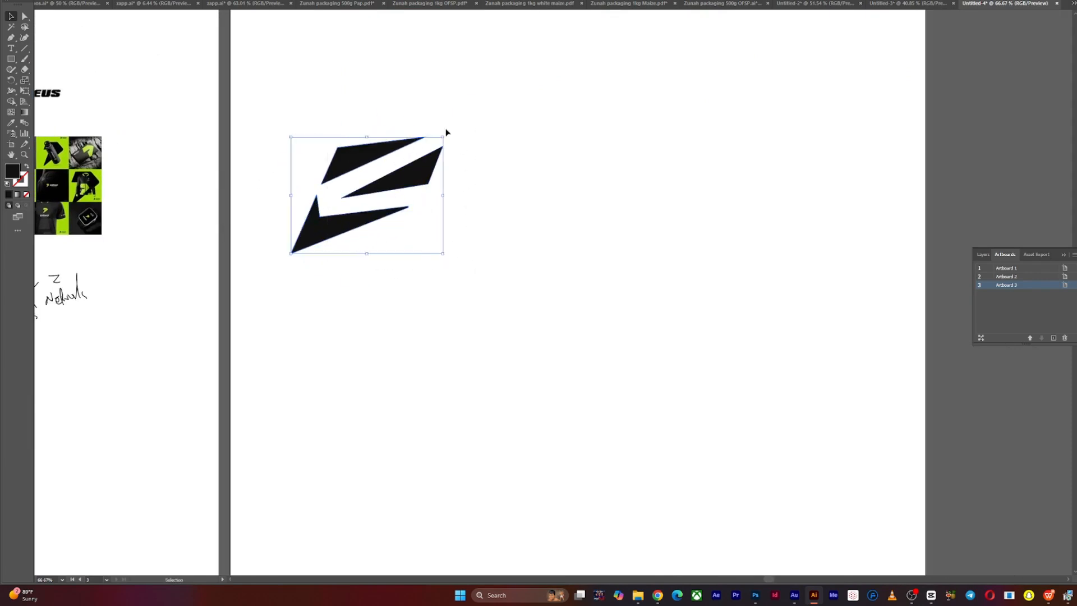
left_click_drag(445, 133, 230, 292)
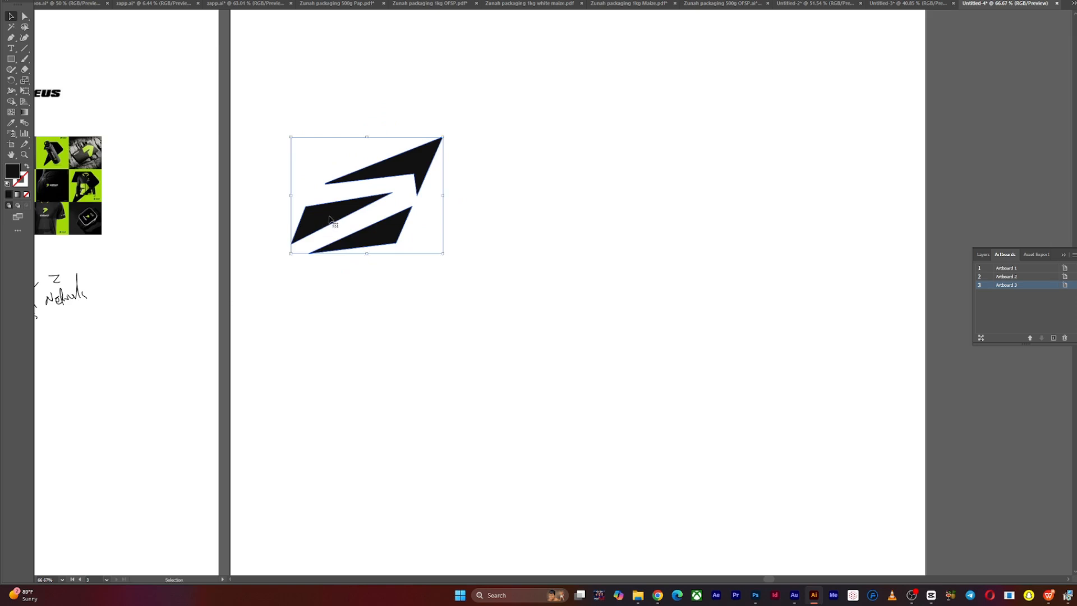
left_click_drag(332, 219, 463, 170)
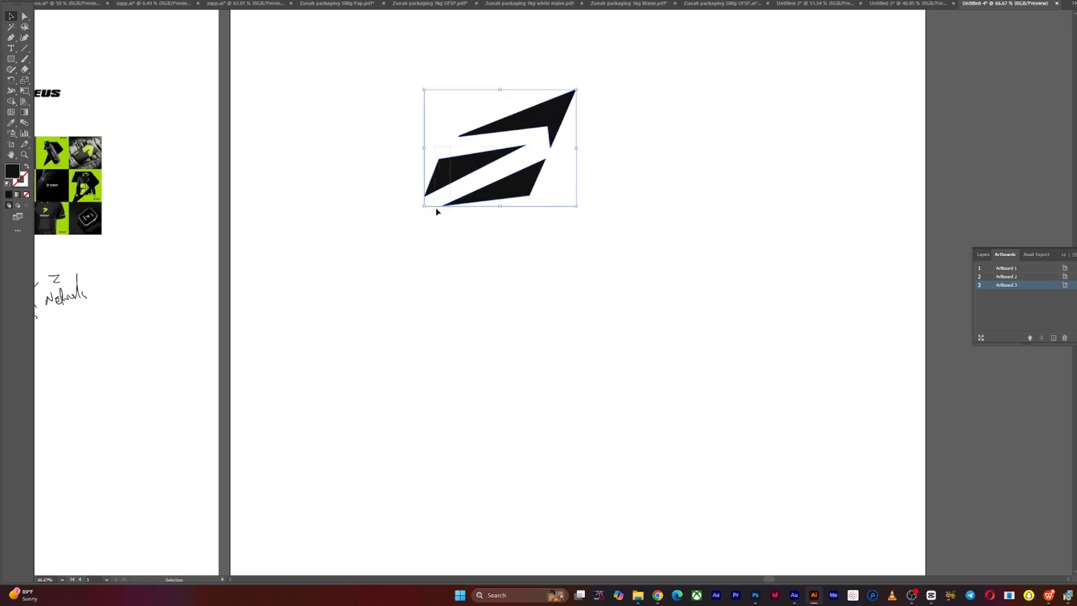
- Add the text Zen beside the mark with a smaller Air after it, and align the wording with the mark's lower half
left_click_drag(449, 228, 530, 173)
left_click(579, 205)
left_click_drag(467, 116, 604, 205)
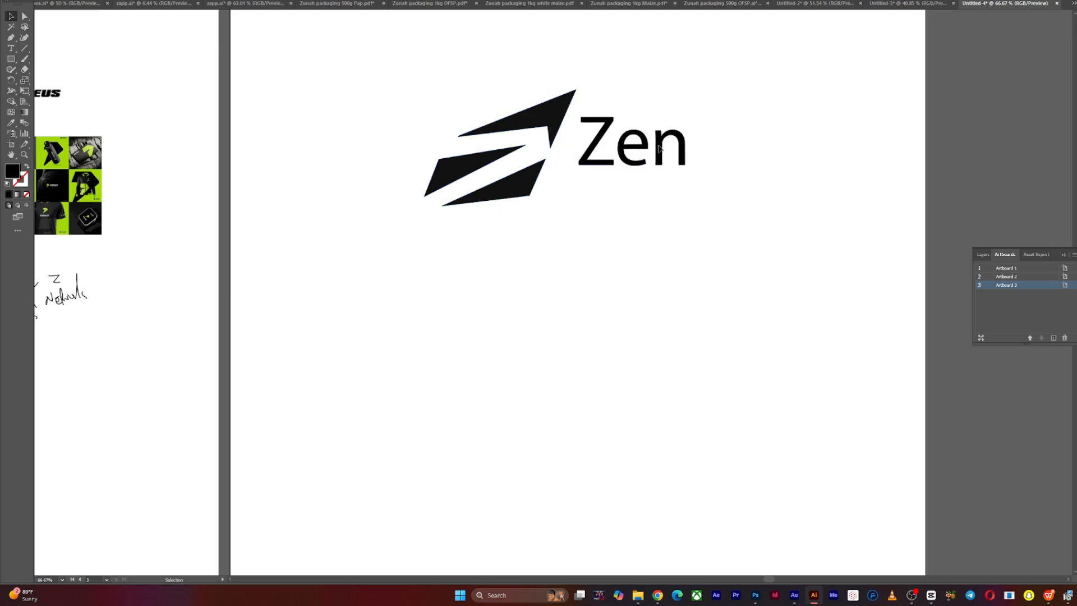
left_click_drag(658, 146, 662, 172)
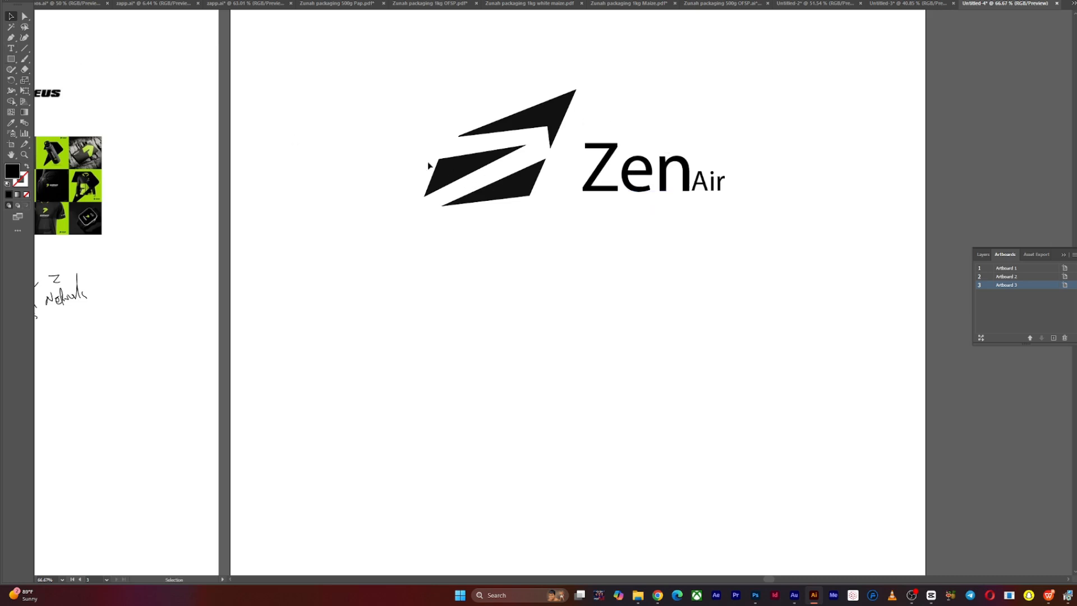
- Scale the mark and its Zen Air wording down together to test the lockup at a small size
left_click_drag(368, 109, 820, 262)
left_click_drag(713, 188, 663, 197)
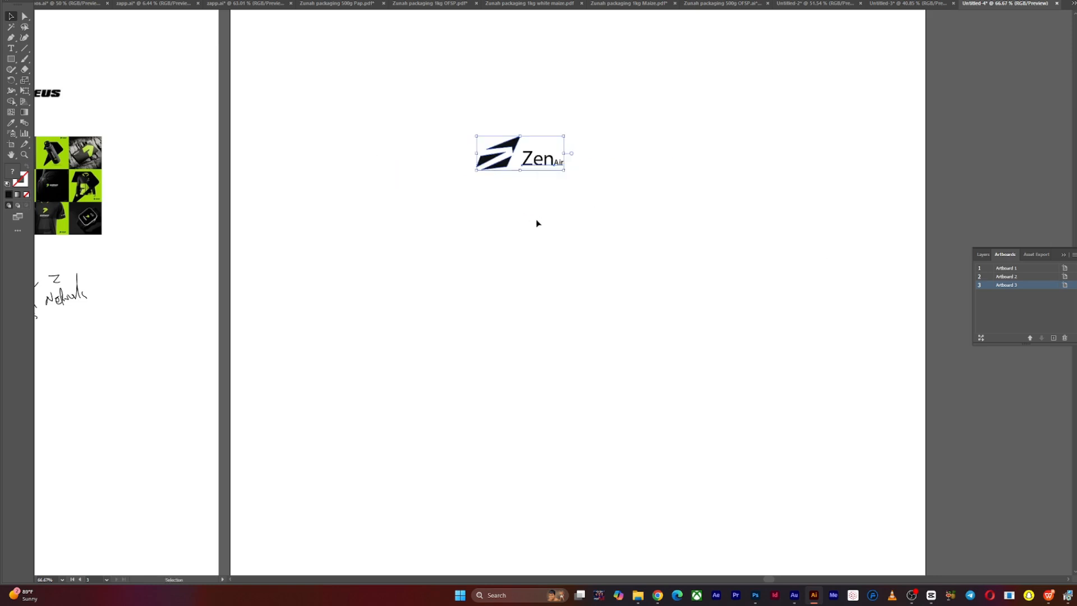
left_click(536, 220)
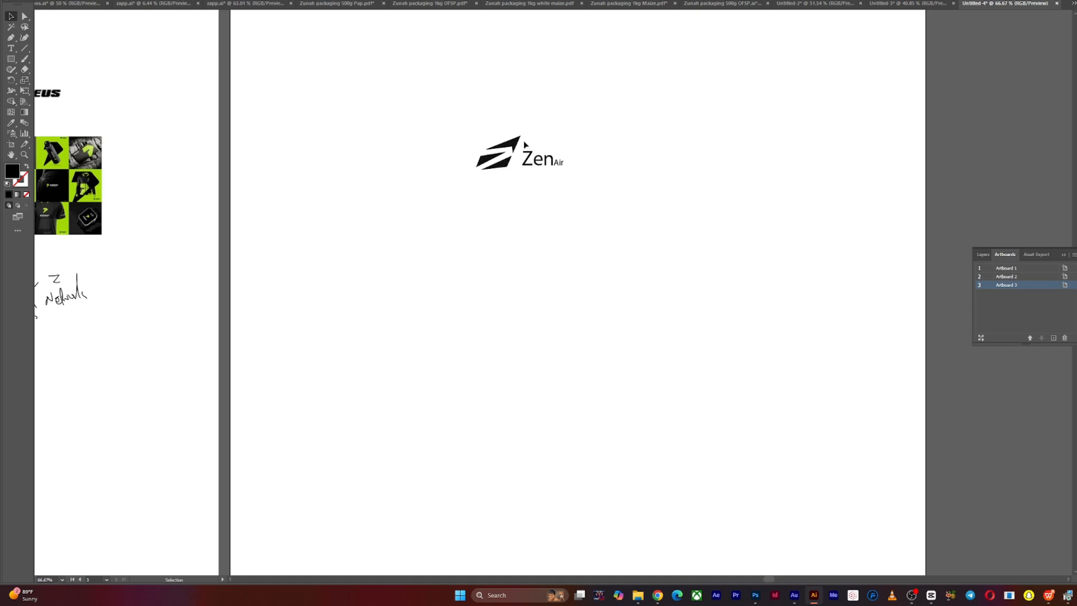
- Undo the lockup's shrinking, the Zen Air wording and the mark's 180-degree rotation
key("ctrl+z")
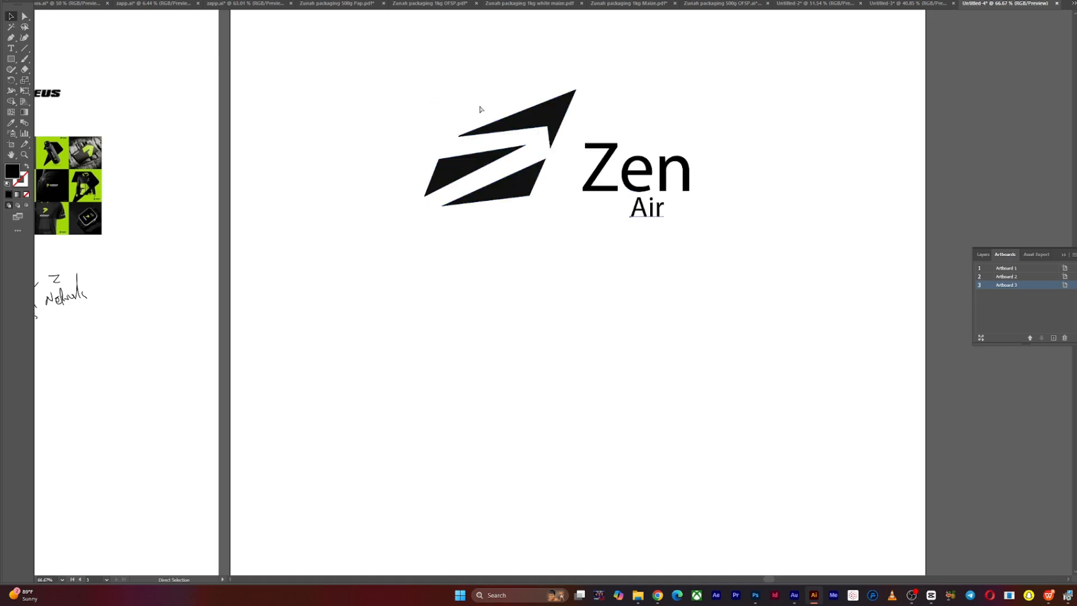
key("ctrl+z")
key("ctrl+z")
key("ctrl+z")
key("ctrl+z")
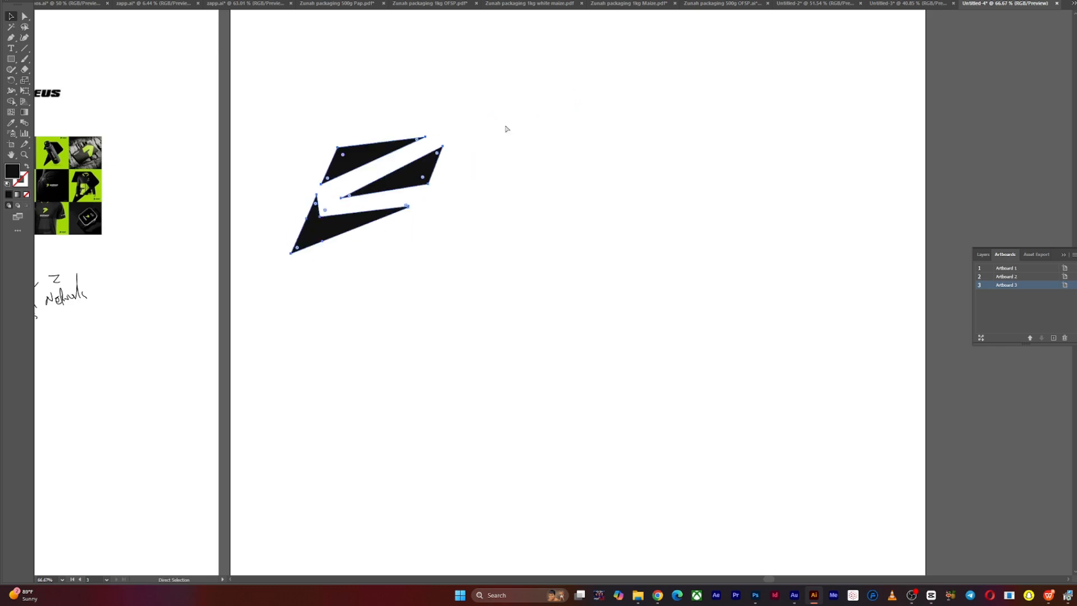
- Move the mark to the right and place a small, rotated copy of its lower arrow piece above its upper-right corner
left_click_drag(409, 180, 477, 190)
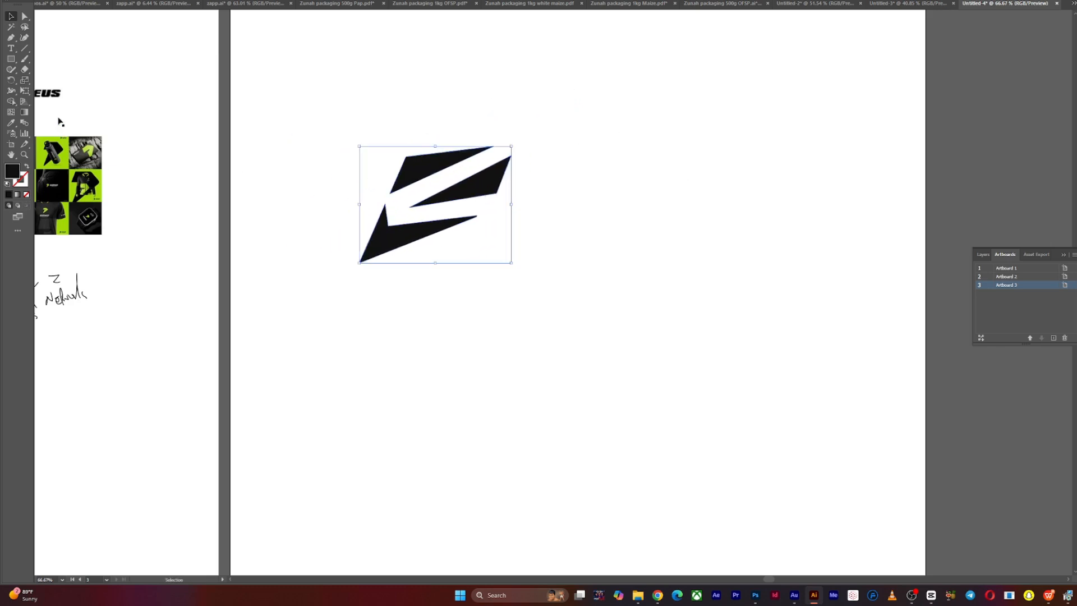
left_click(329, 130)
left_click_drag(386, 233, 514, 193, "alt")
left_click_drag(556, 135, 520, 131)
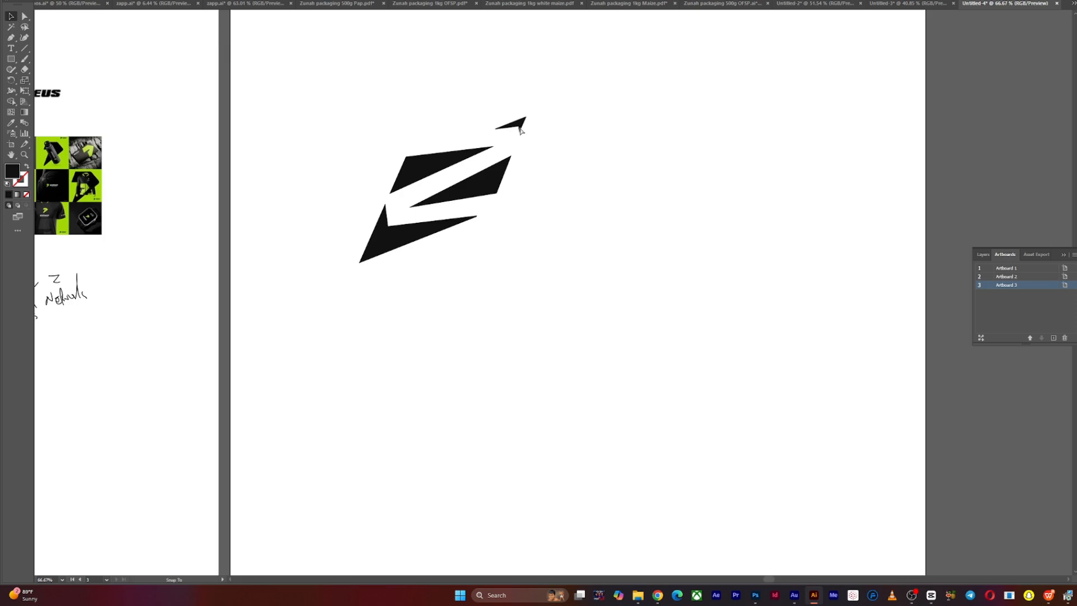
- Move the whole four-piece mark up and right on the artboard, scaling it down slightly
left_click(515, 177)
left_click_drag(333, 166, 548, 342)
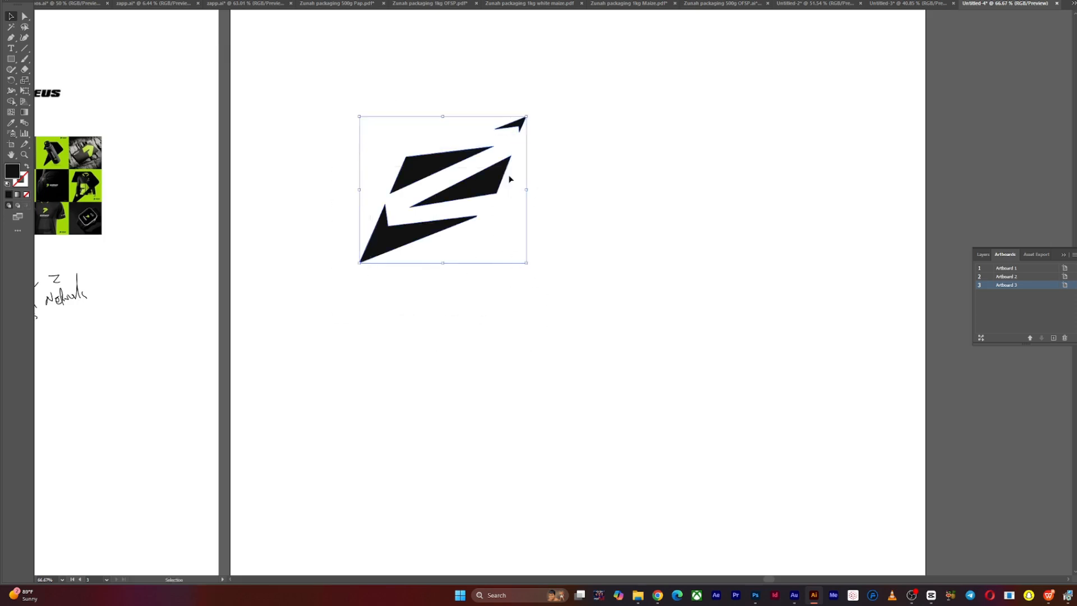
left_click_drag(526, 117, 635, 103)
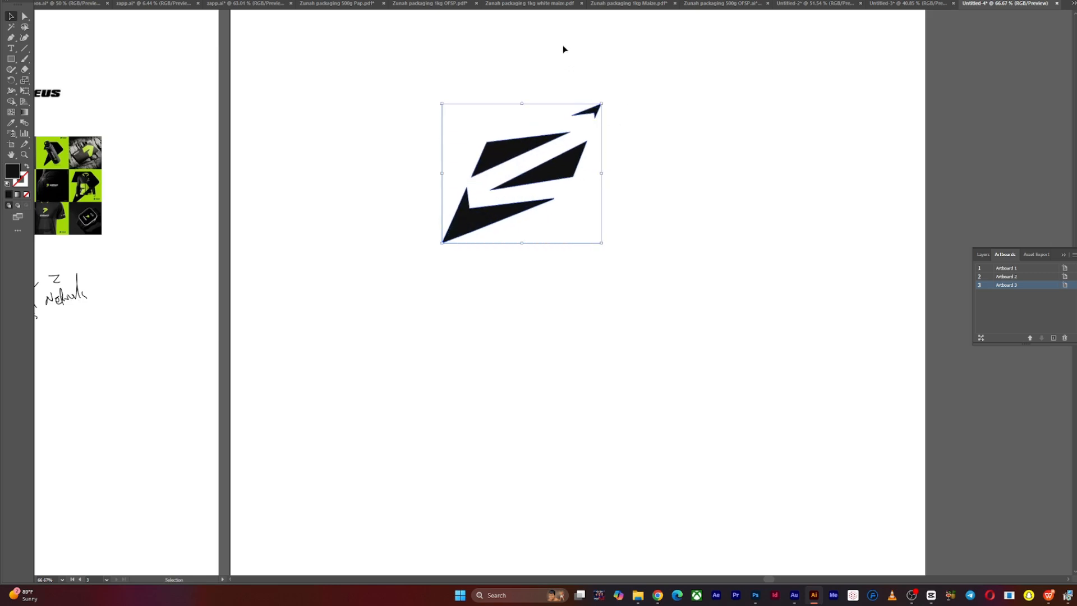
- Slightly round the corners of all four pieces of the mark together
key("ctrl+plus")
key("ctrl+plus")
key("space")
left_click_drag(658, 297, 630, 280)
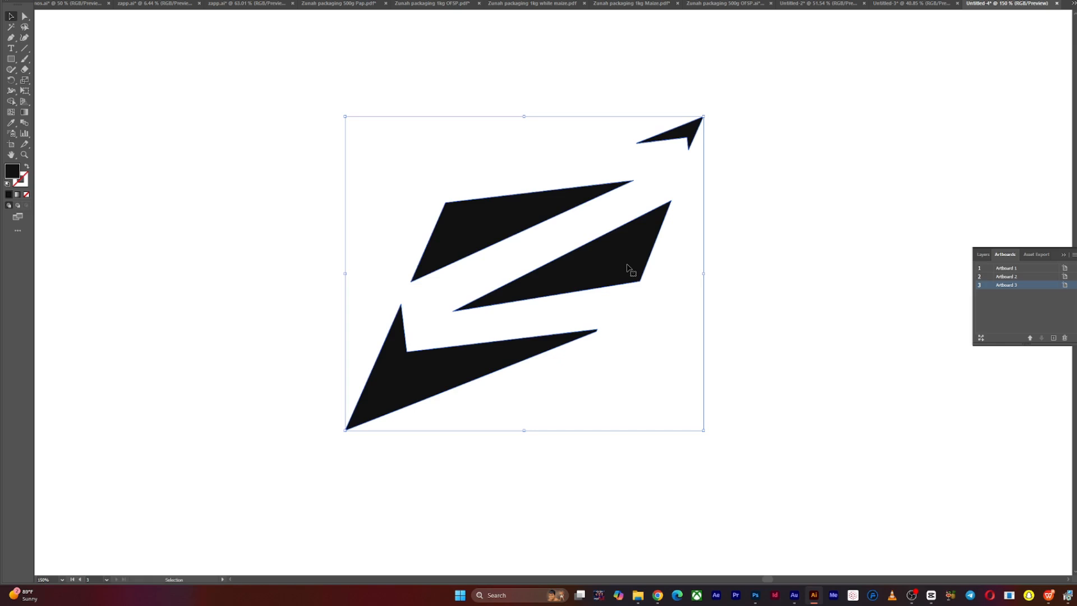
key("a")
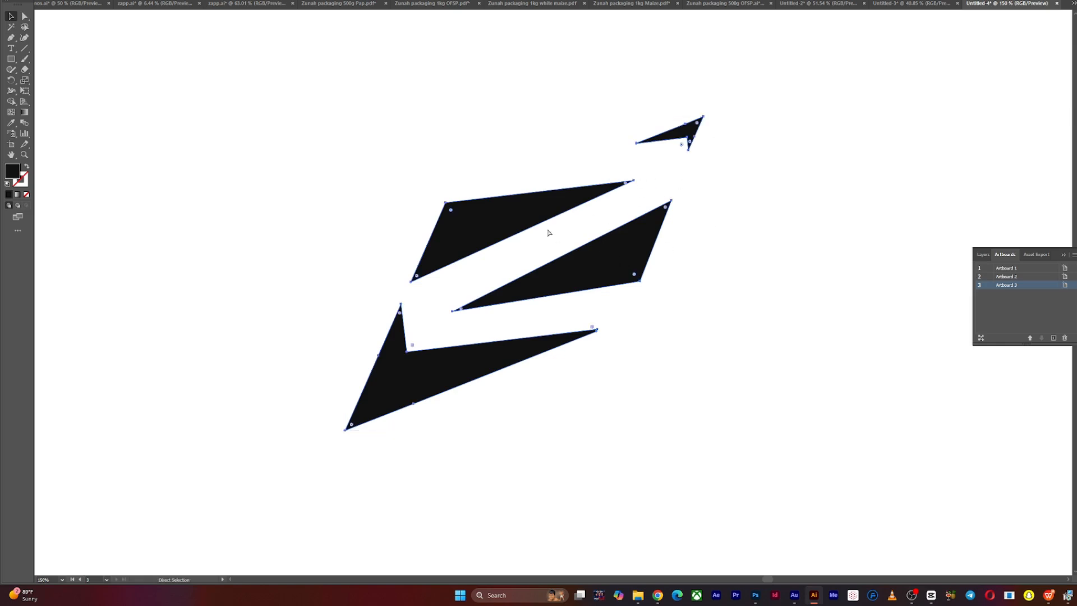
key("v")
key("a")
key("v")
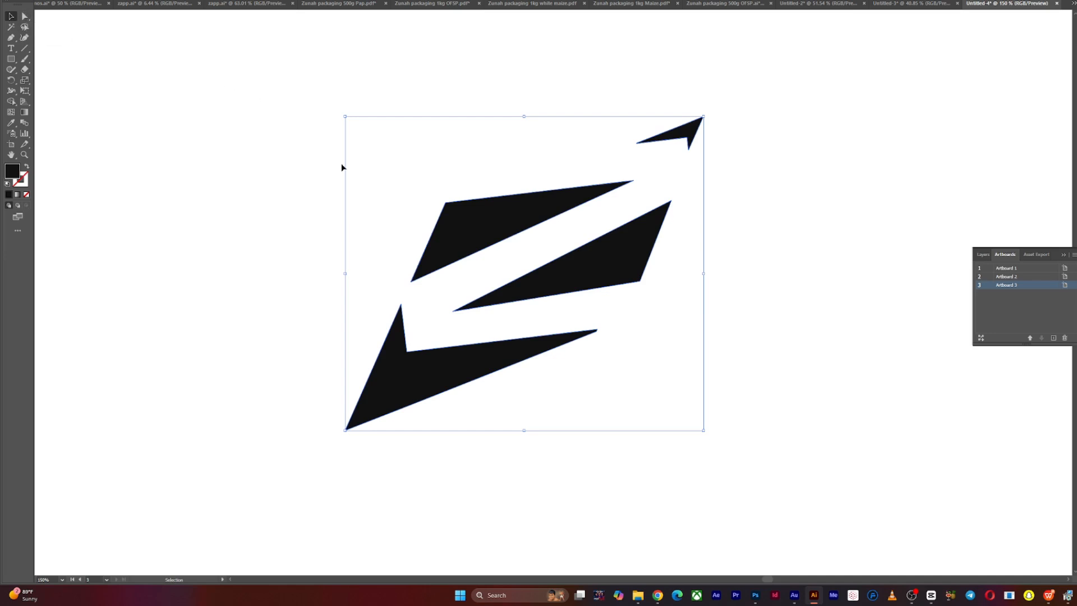
key("a")
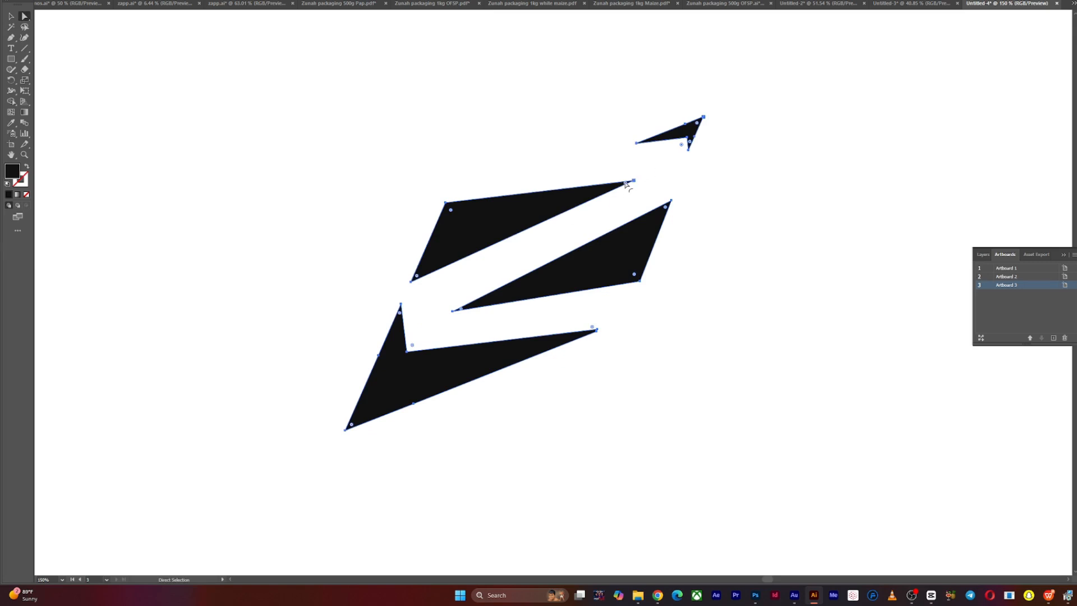
left_click_drag(625, 183, 604, 207)
key("v")
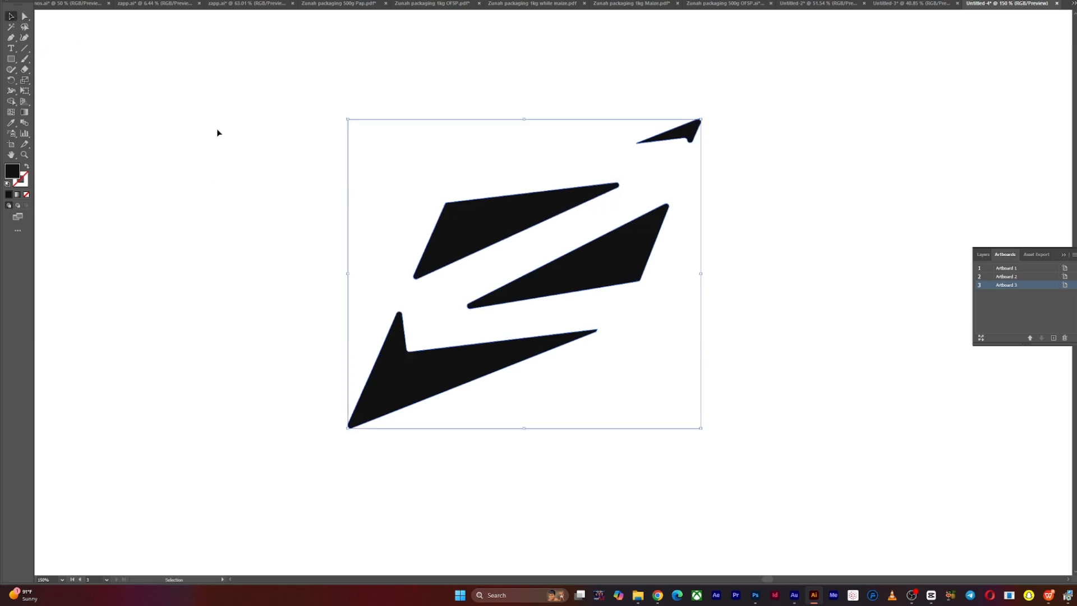
left_click(356, 179)
- Sharpen the notch of the small upper arrowhead and shift it slightly down and left toward the mark
left_click(684, 137)
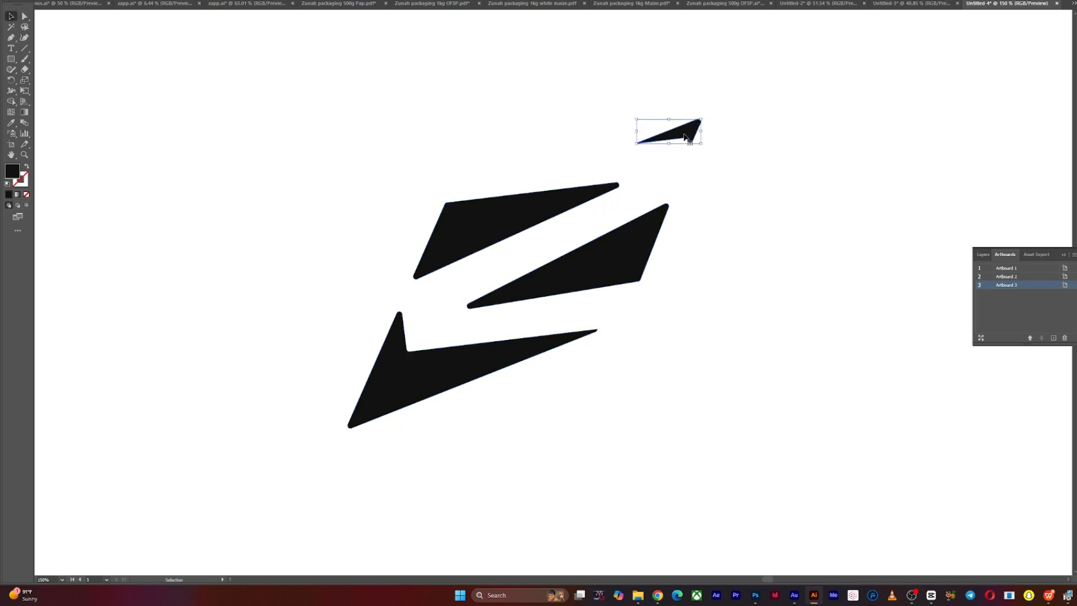
key("a")
mouse_move(689, 141)
left_mouse_down()
mouse_move(688, 150)
mouse_move(679, 140)
left_mouse_up()
key("v")
- Scale the whole mark down to about a quarter of its size and add the text Zapp beside it, enlarged to nearly the mark's height
left_click_drag(409, 138, 724, 368)
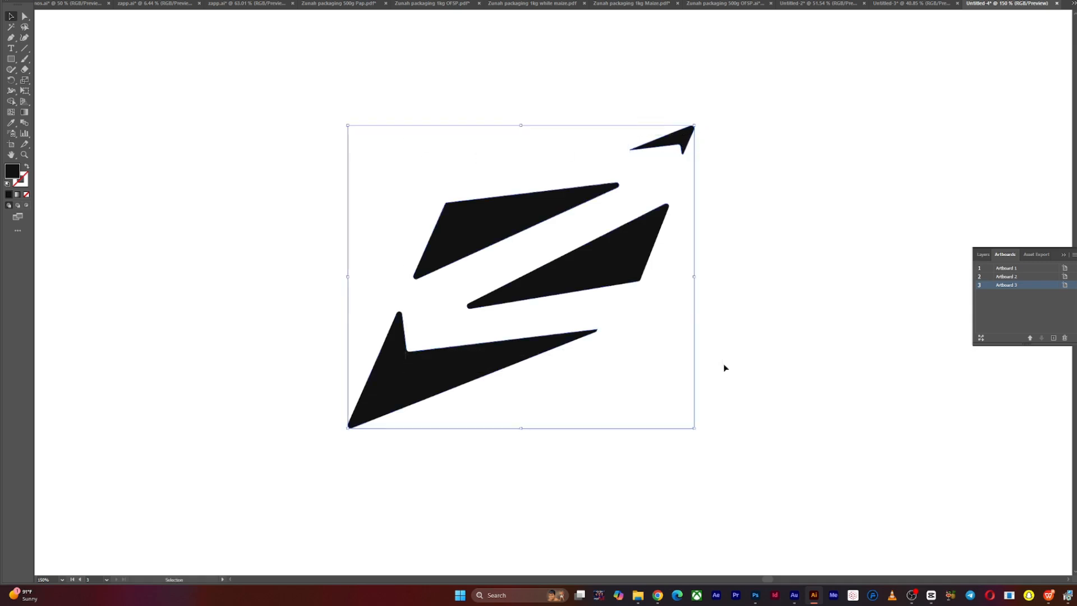
left_click_drag(693, 280, 474, 252)
left_click(534, 288)
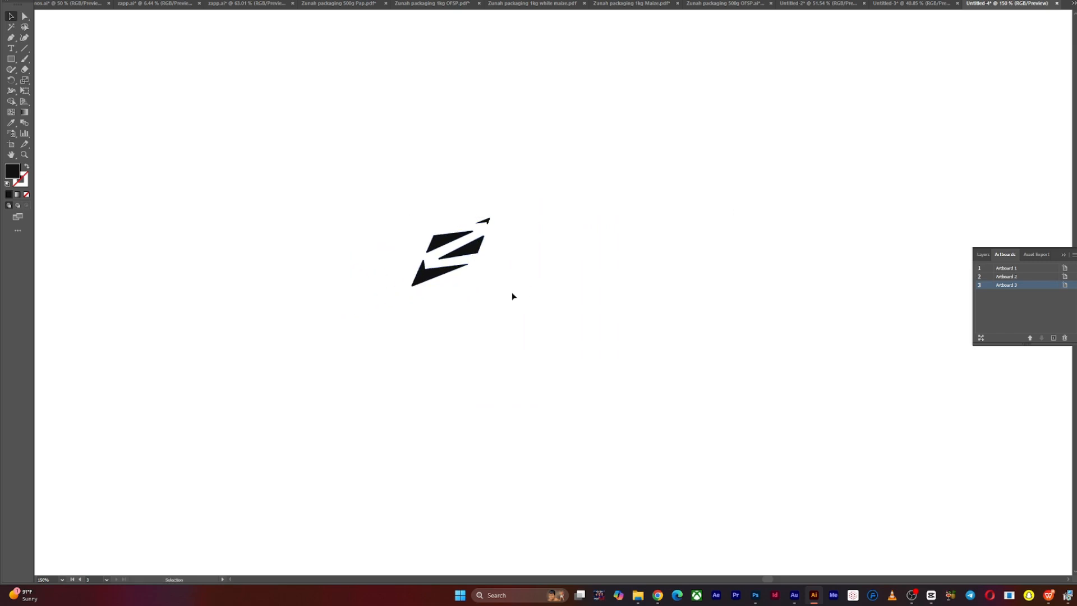
left_click_drag(409, 202, 607, 349)
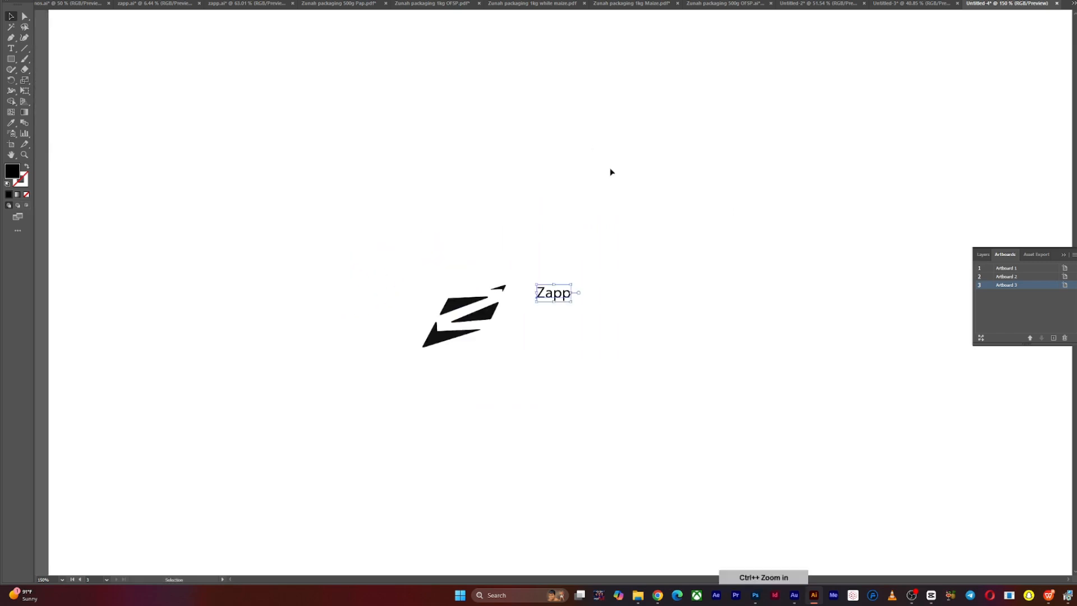
key("ctrl+equal")
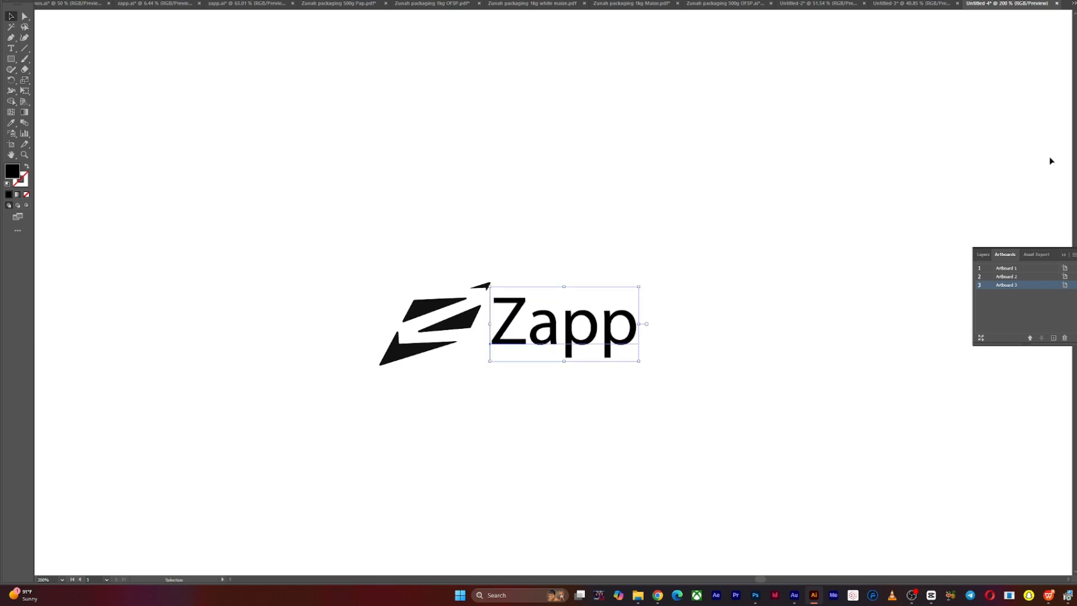
- Try the Trap Semi Bold font on the Zapp wording
key("ctrl+t")
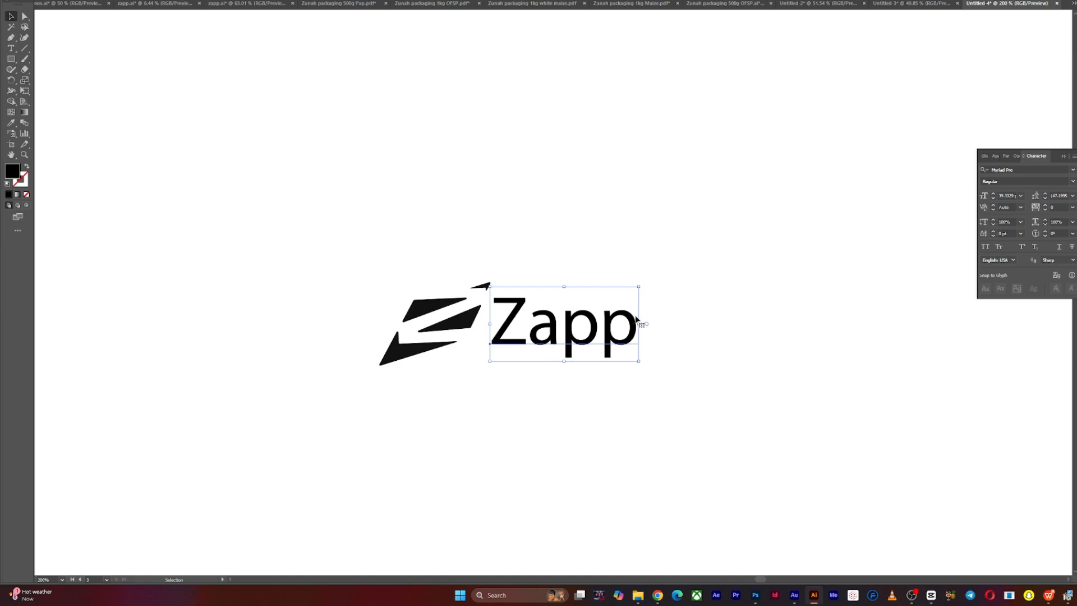
left_click(1025, 169)
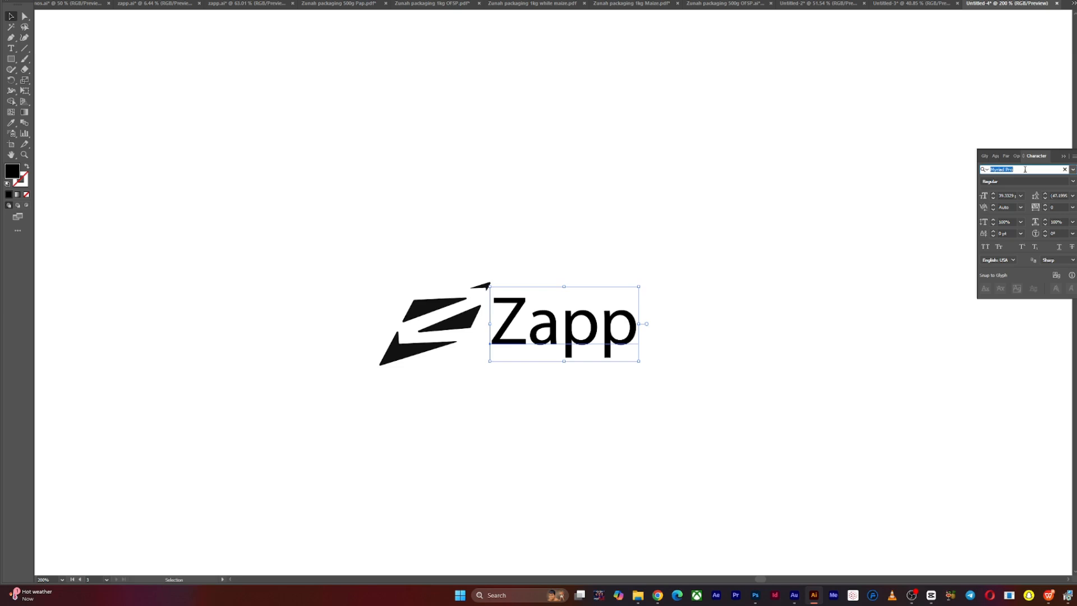
type("trap")
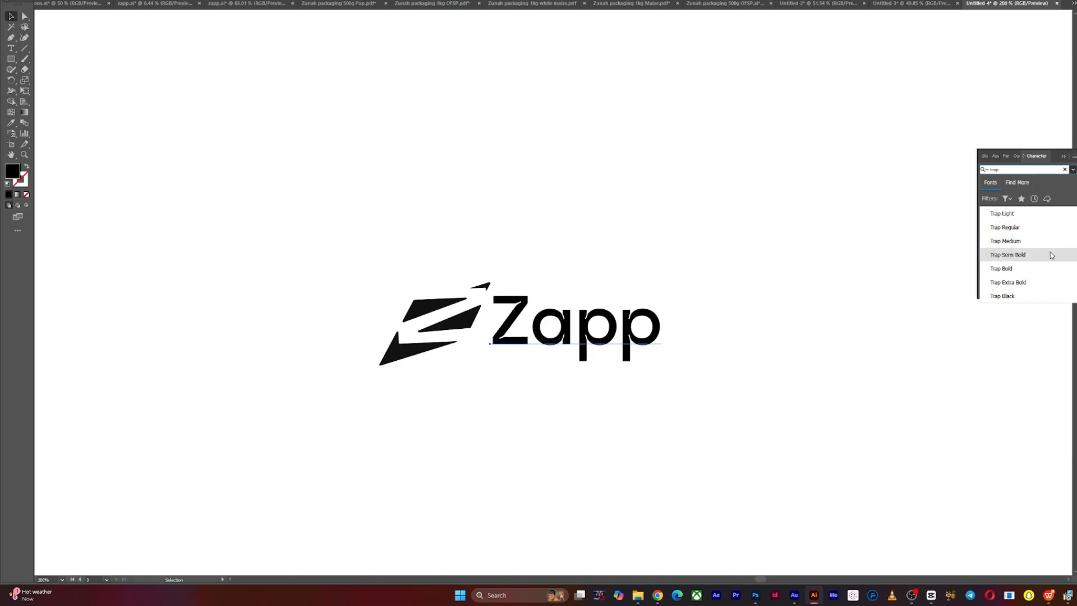
left_click(1051, 256)
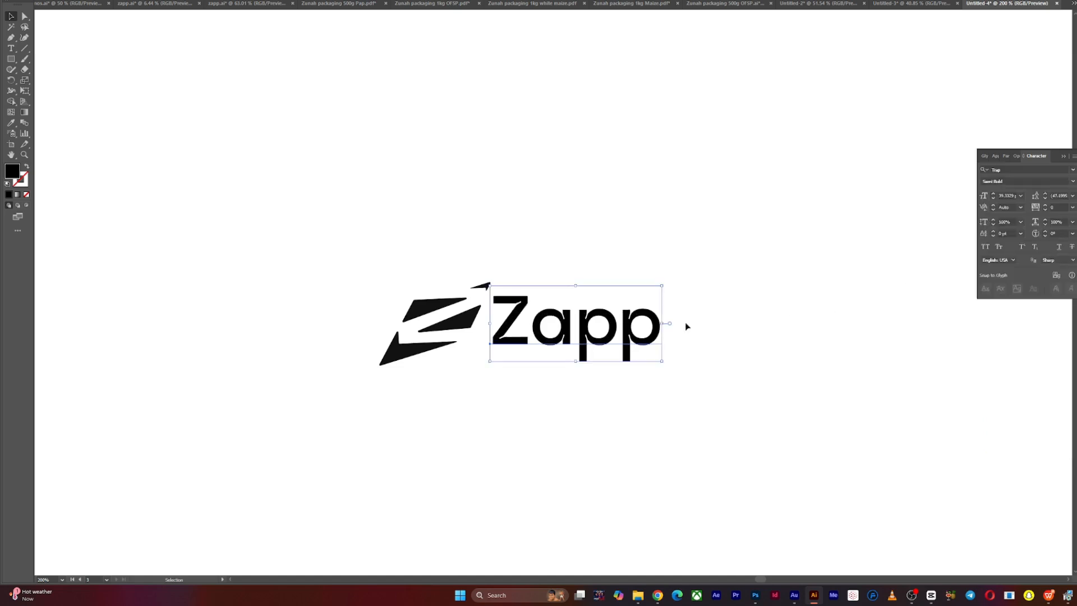
- Scale the Zapp wording down slightly, leaving a wider gap between it and the mark
left_click(718, 299)
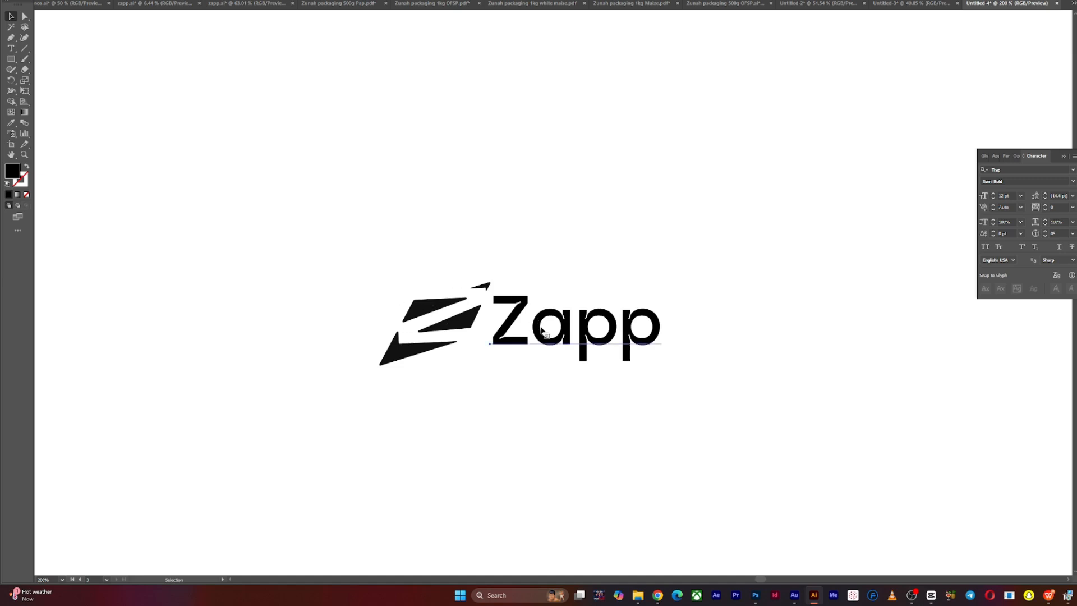
left_click(592, 317)
left_click_drag(628, 343, 665, 357)
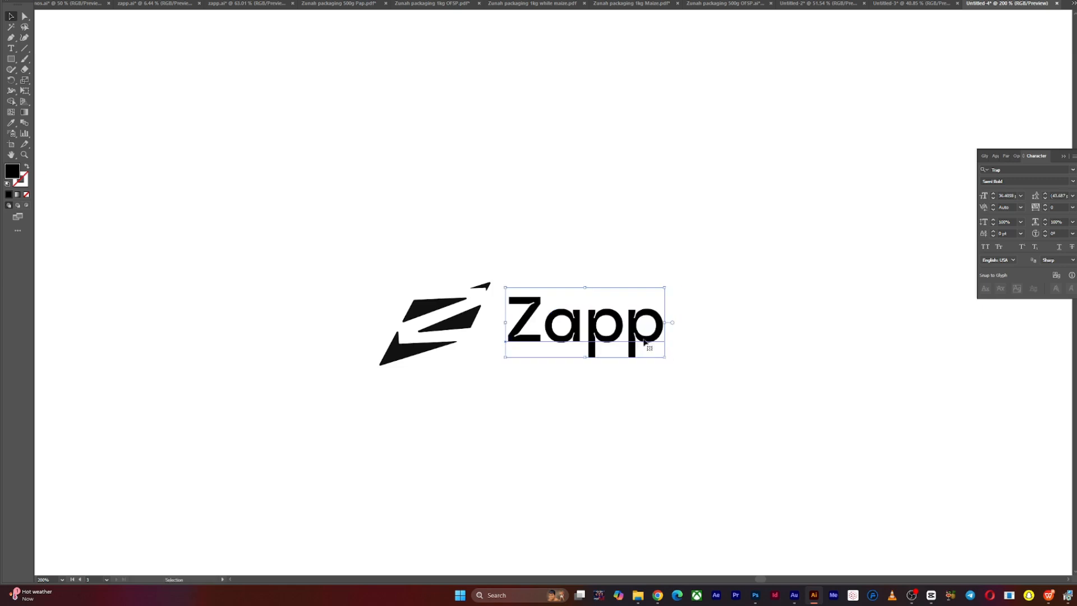
- Set the Zapp wording in Syne Medium and tighten its tracking to -36
left_click(1019, 170)
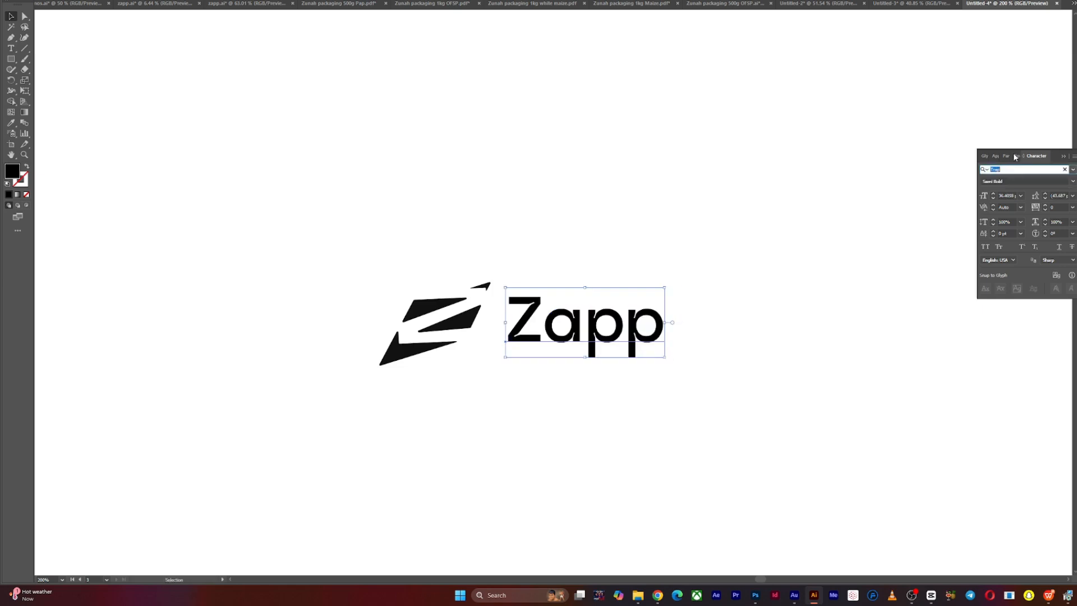
type("syn")
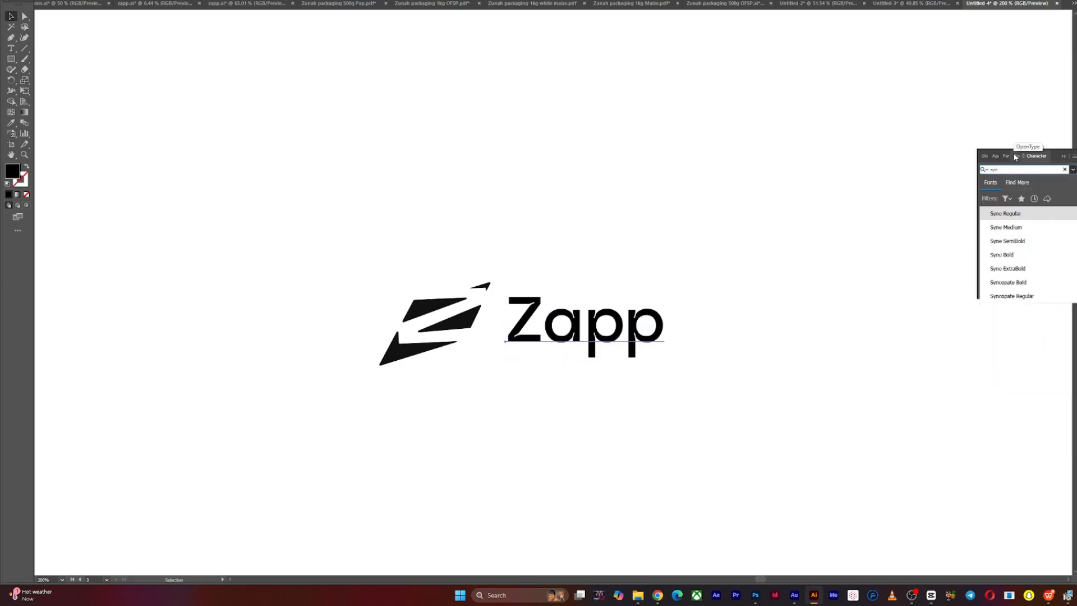
type("e")
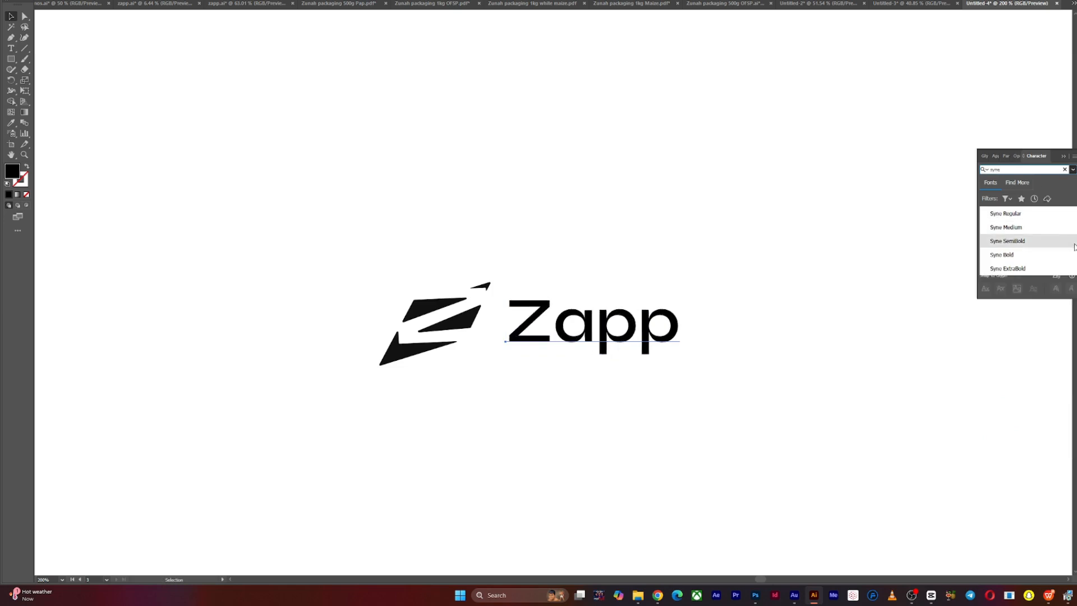
left_click(1007, 227)
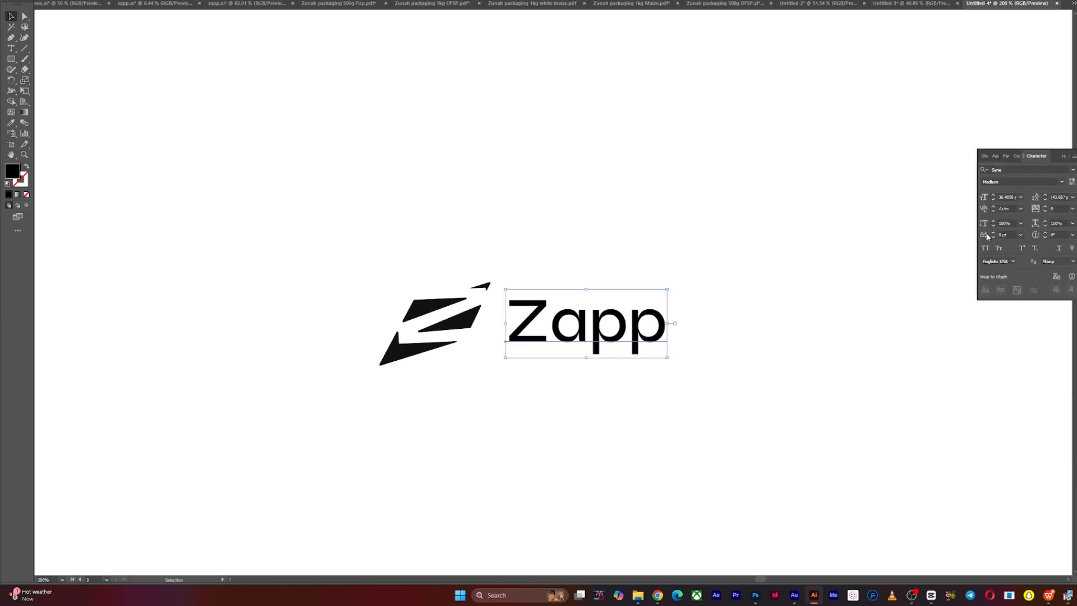
left_click(1044, 210)
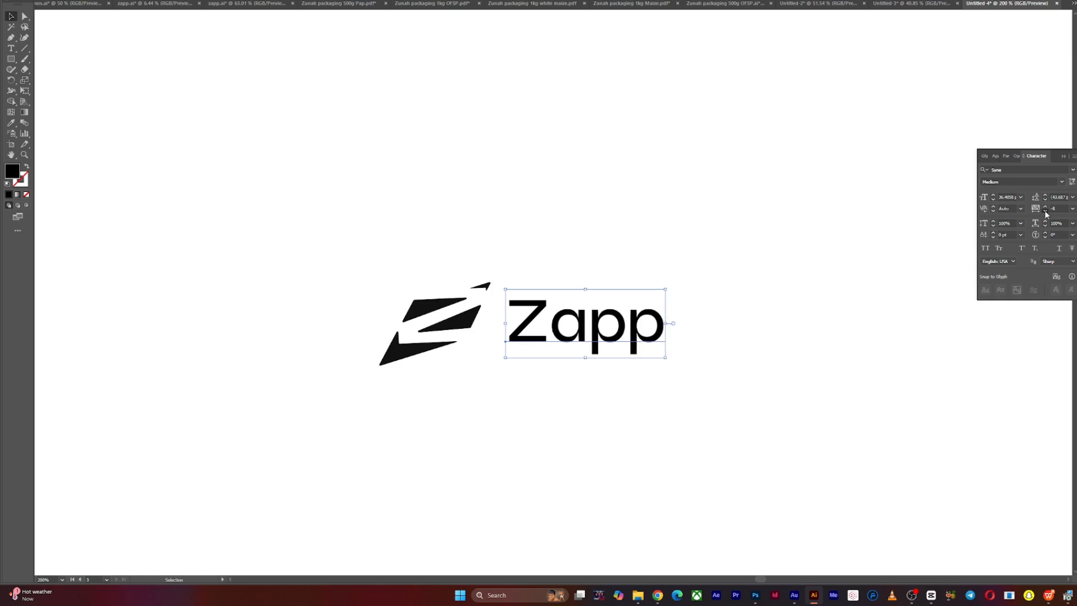
left_click(1044, 211)
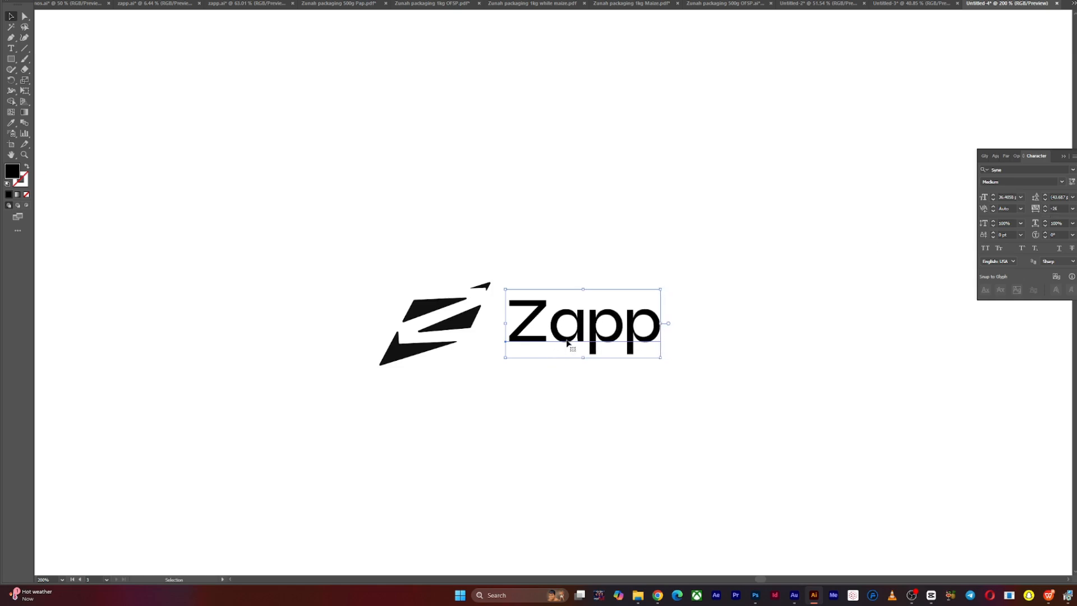
- Try the SemiBold weight on the Zapp wording, shift it slightly up and closer to the mark, and set its weight to Bold
left_click(1062, 181)
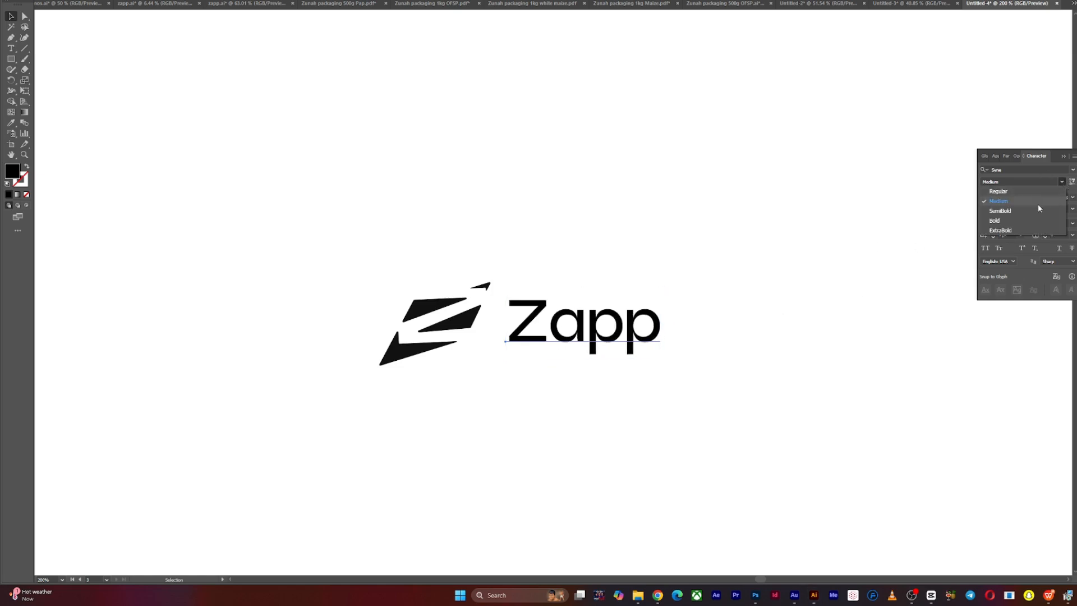
left_click(1018, 212)
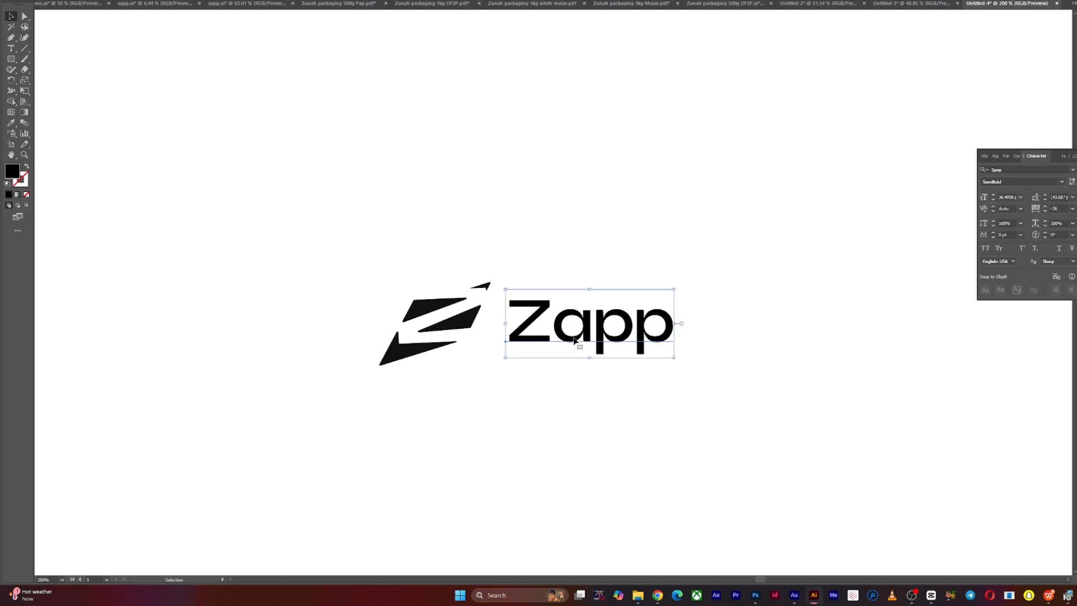
key("Right")
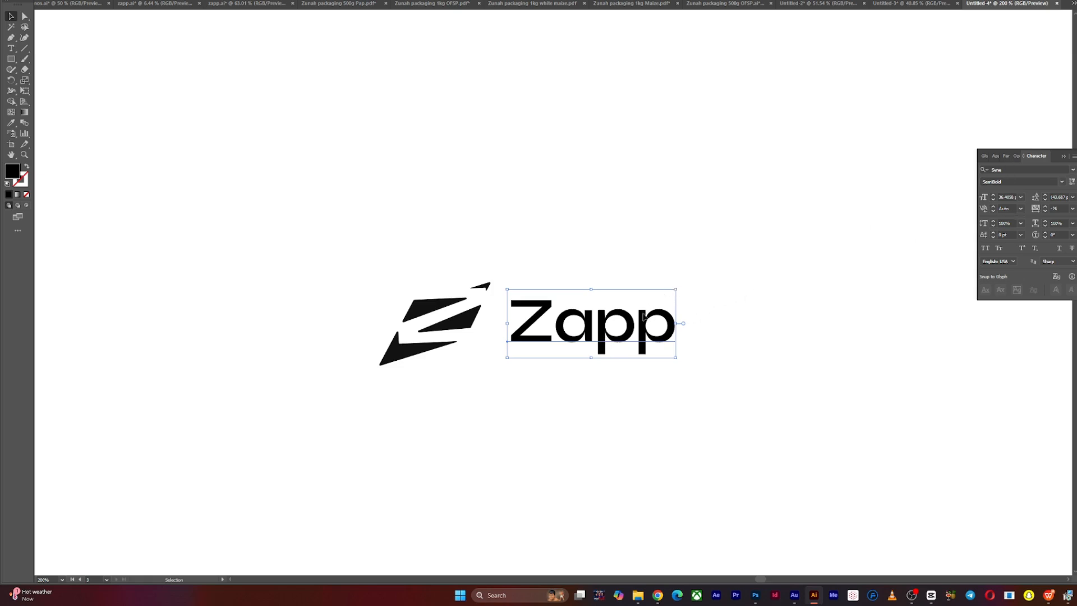
left_click_drag(648, 314, 640, 312)
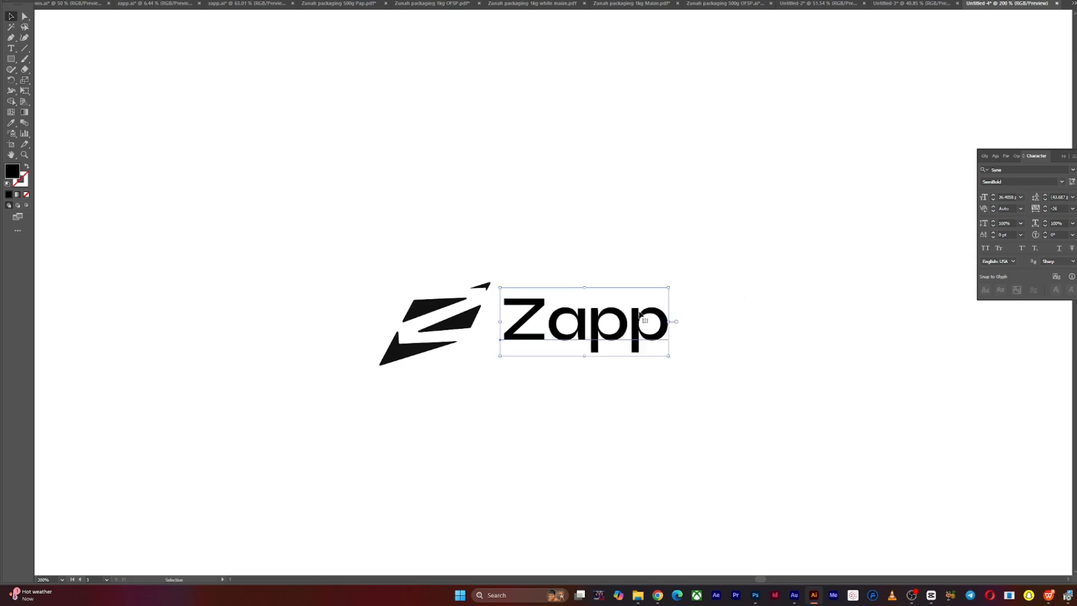
left_click(1062, 181)
left_click(1004, 225)
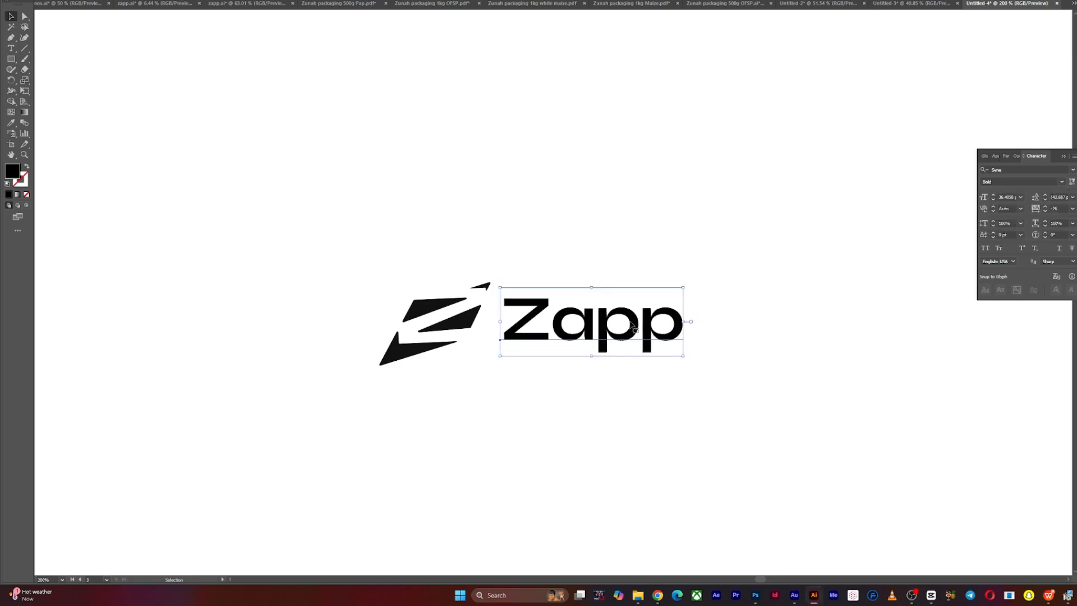
- Tighten the Zapp wording's tracking to -72 and shift the wording slightly down and away from the mark
left_click(1045, 211)
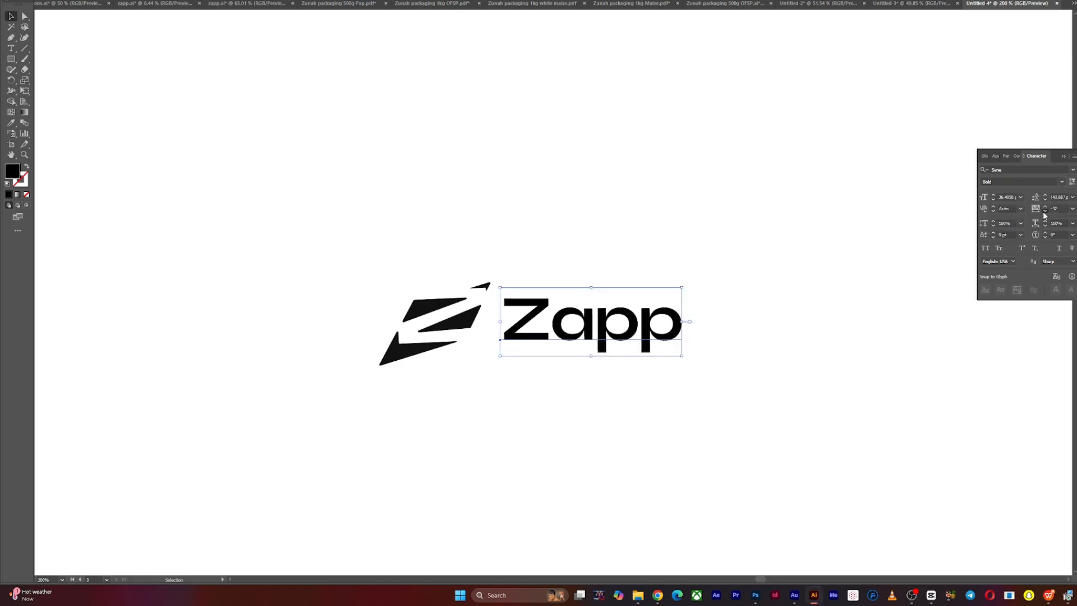
left_click(1044, 211)
left_click(1045, 210)
left_click(1043, 211)
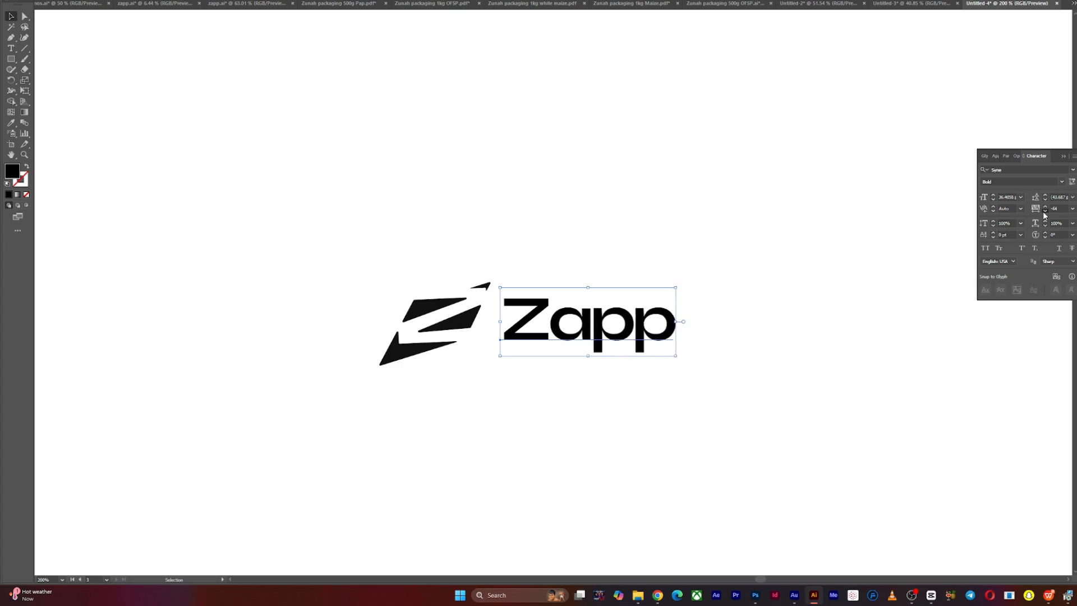
left_click(1044, 212)
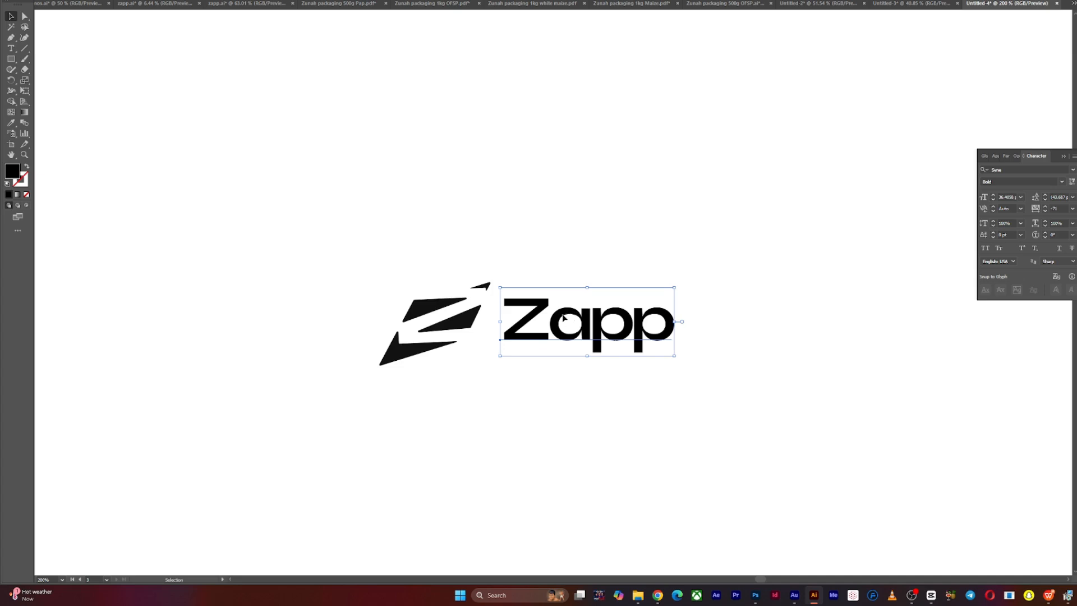
left_click_drag(563, 319, 568, 321)
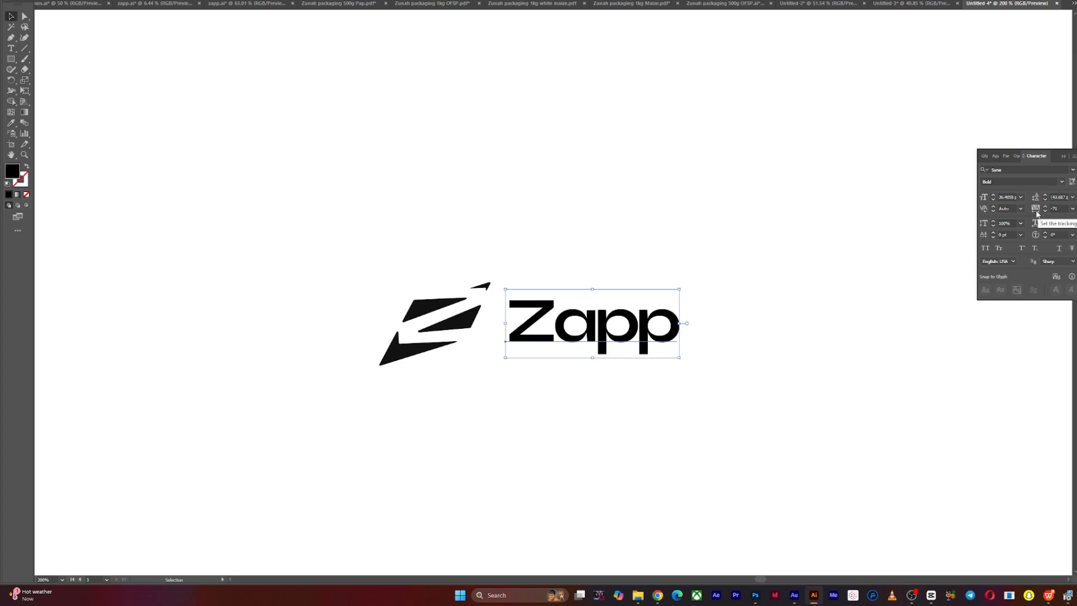
- Convert the Zapp wording to outlines
right_click(612, 335)
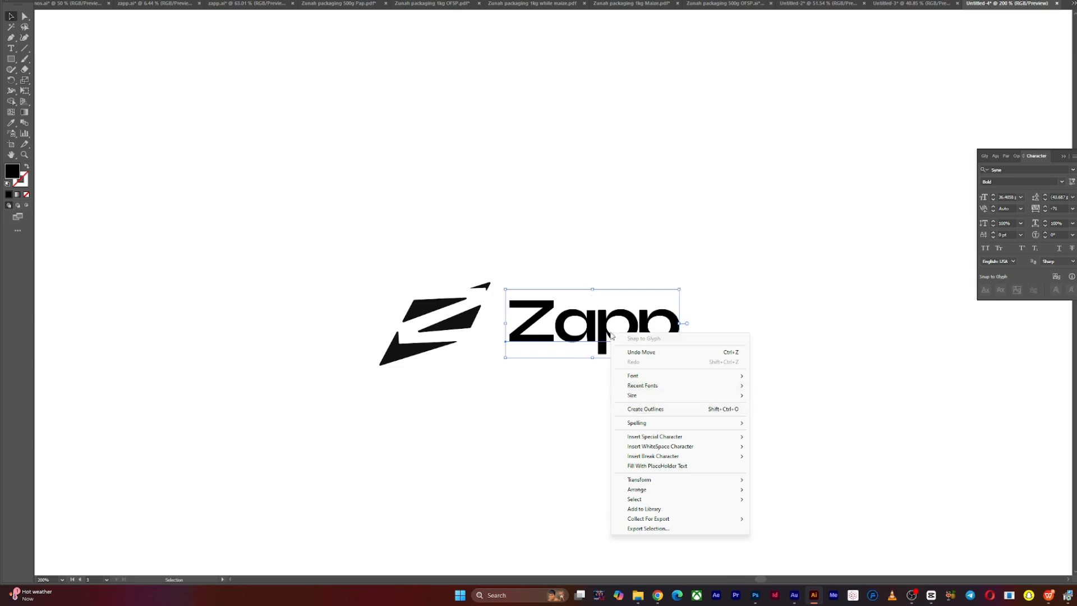
left_click(629, 409)
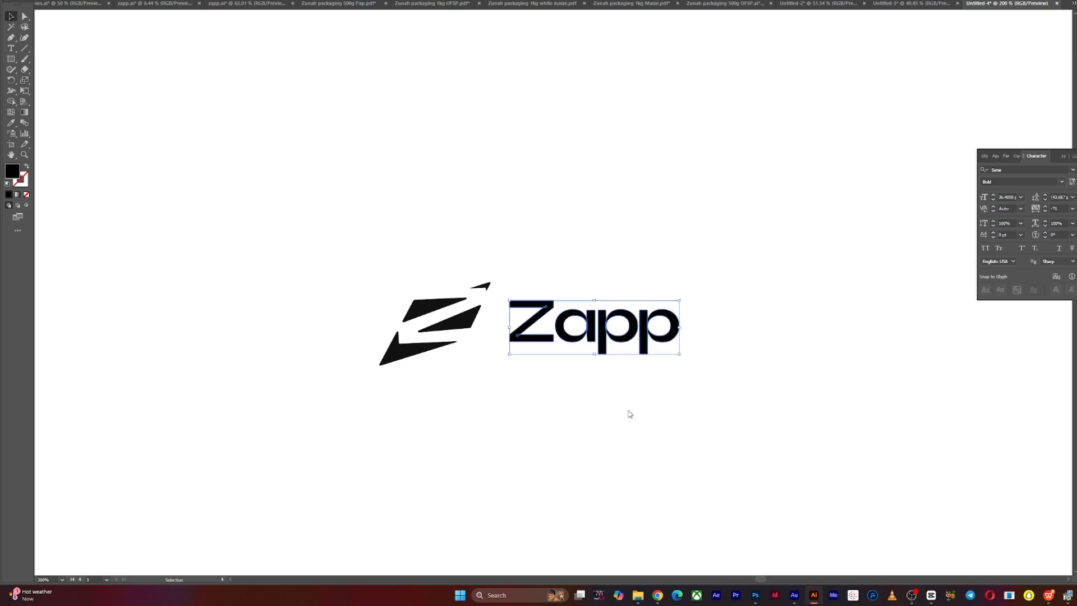
left_click(624, 368)
- Isolate the outlined letter group and try moving the first p up and away from the a
double_click(603, 314)
left_click_drag(603, 314, 614, 293)
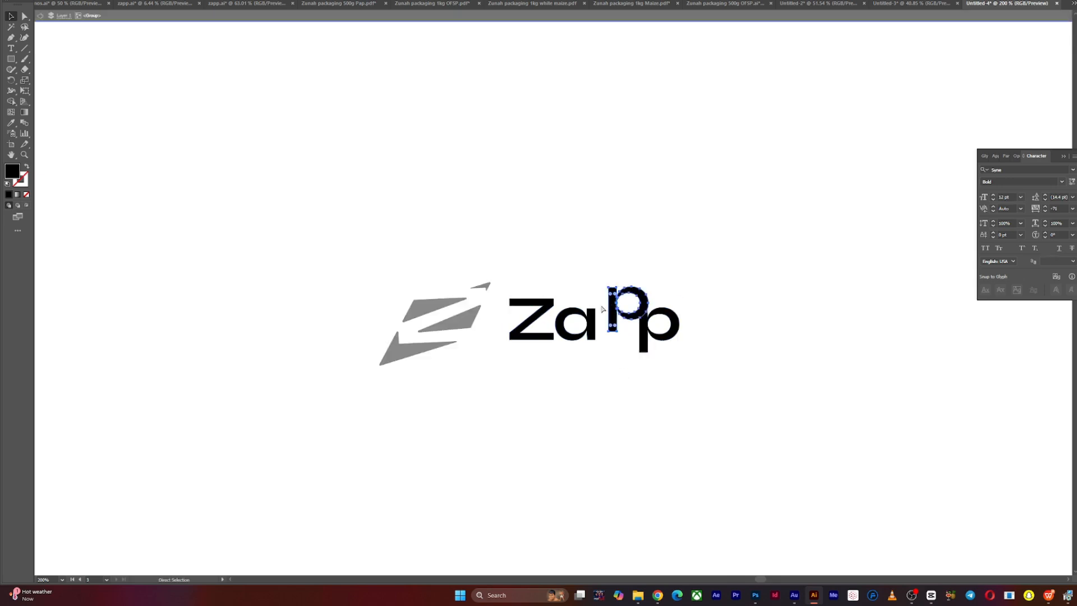
key("ctrl+z")
left_click(570, 360)
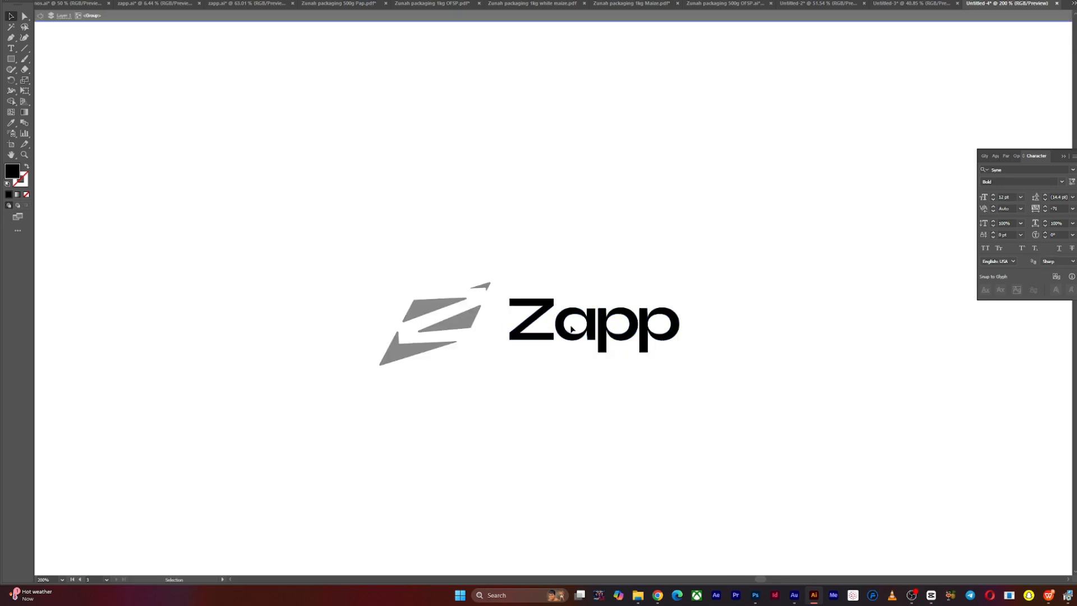
- Tuck the outlined letters a, p and p tighter against the Z, and shift the whole wordmark slightly down and closer to the mark
left_click(600, 332)
left_click(568, 338, "shift")
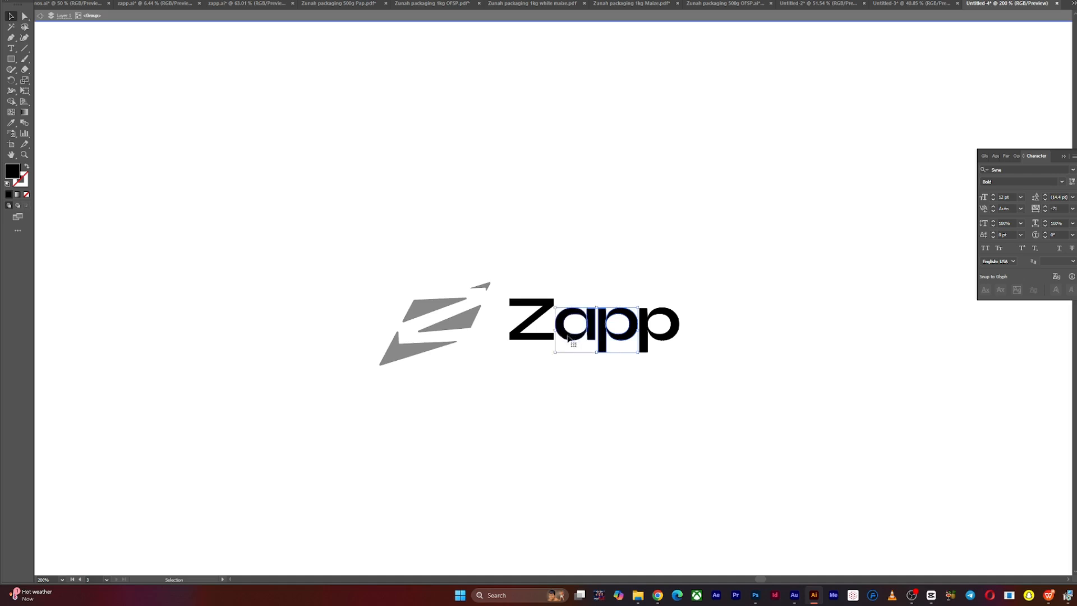
left_click_drag(568, 339, 598, 341)
key("ctrl+z")
left_click(567, 355)
double_click(575, 399)
left_click(545, 436)
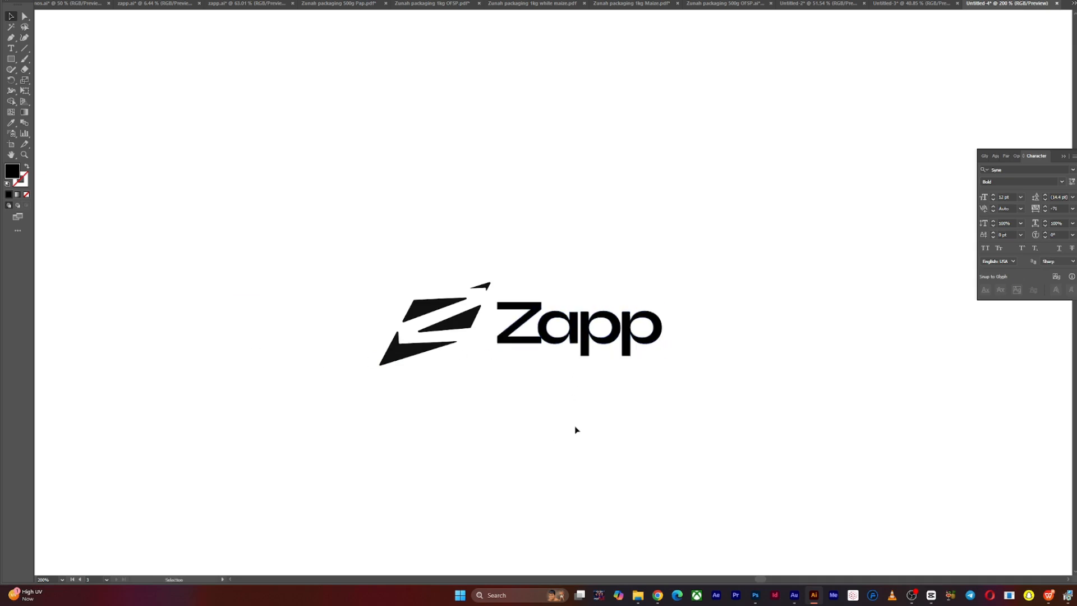
- Examine the spacing between the outlined Zapp letters and the mark up close
key("ctrl+plus")
key("ctrl+plus")
scroll(590, 419, "down", 4)
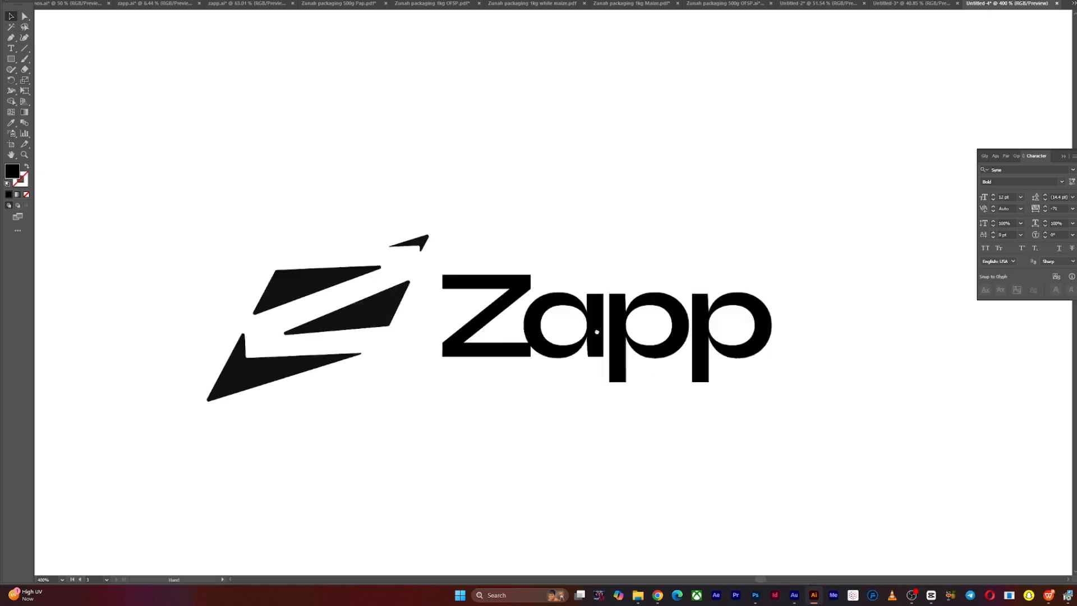